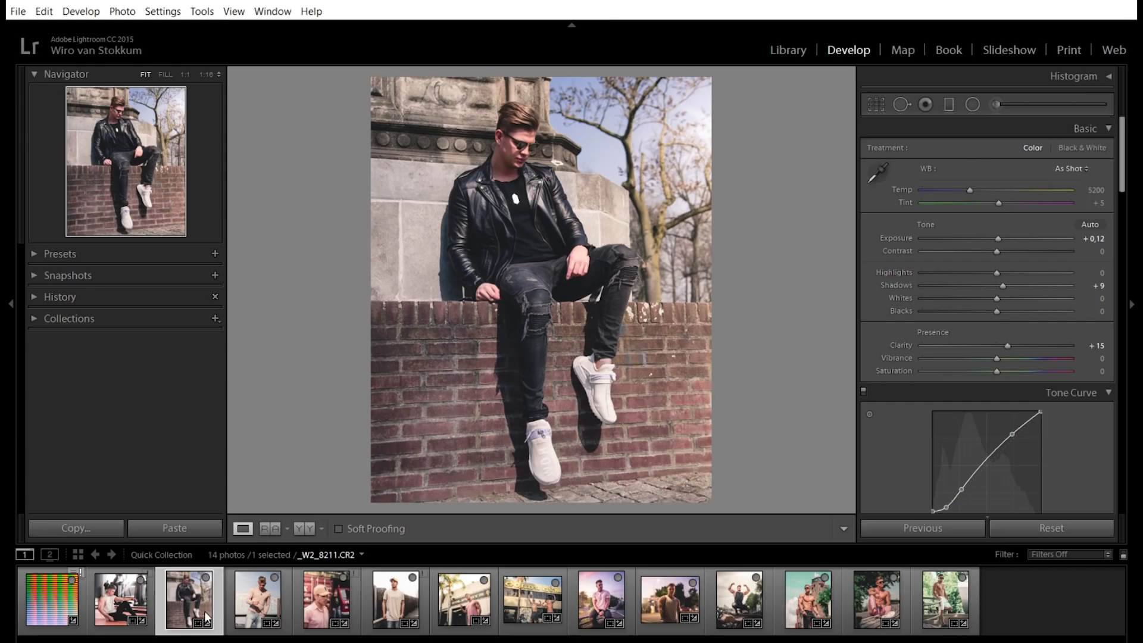
- Select photo _W2_8211.CR2, view it in the Library module and return to the Develop module
key("Right")
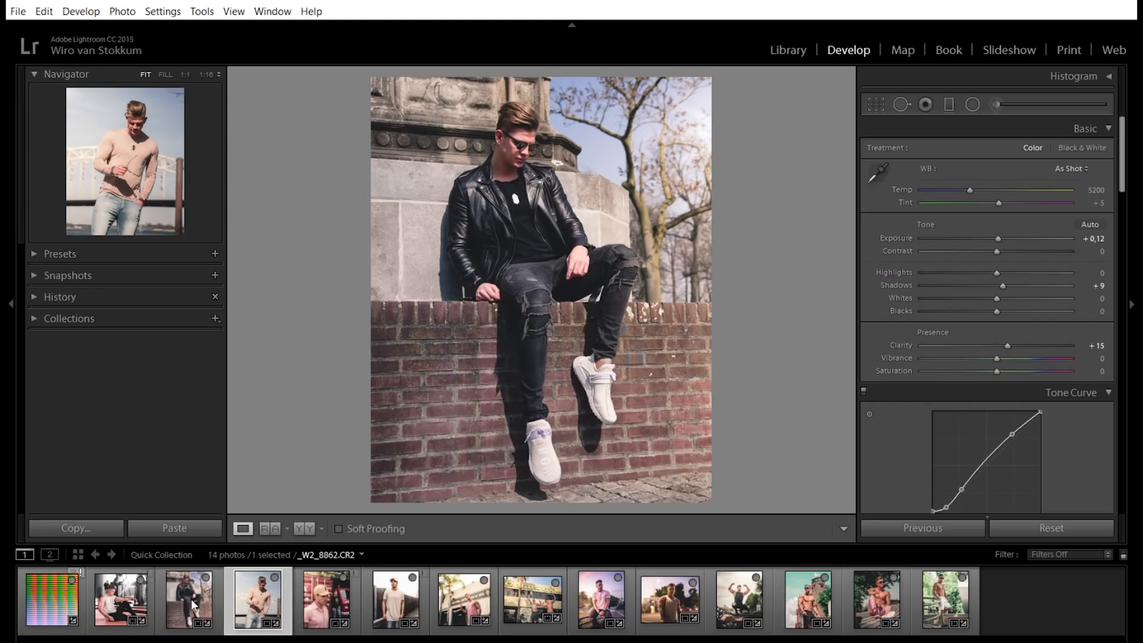
left_click(199, 599)
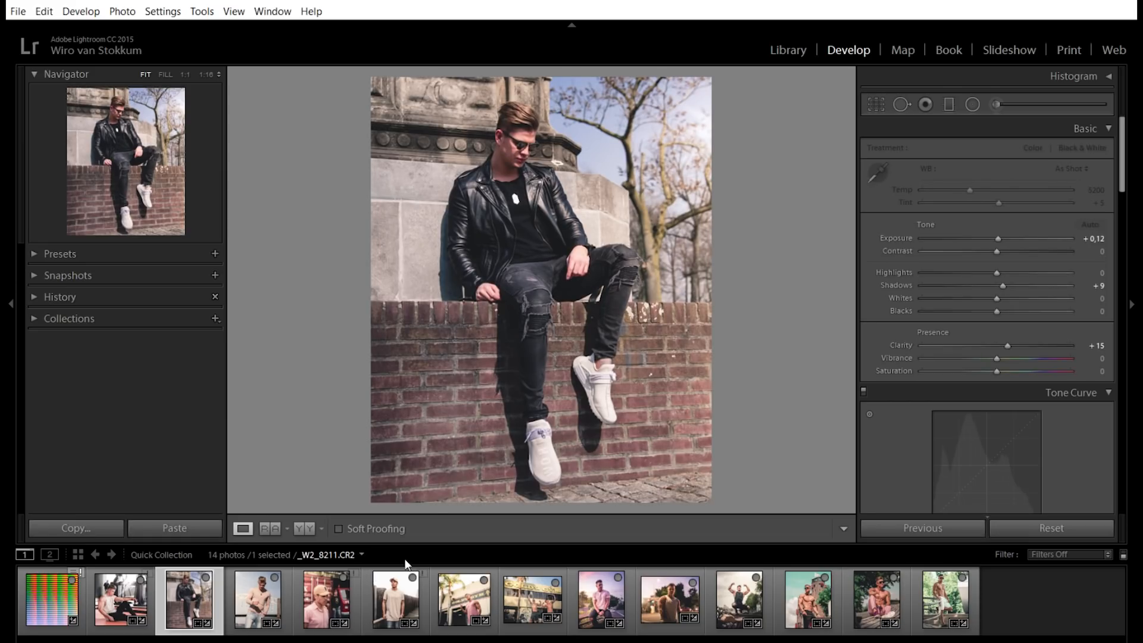
left_click(790, 54)
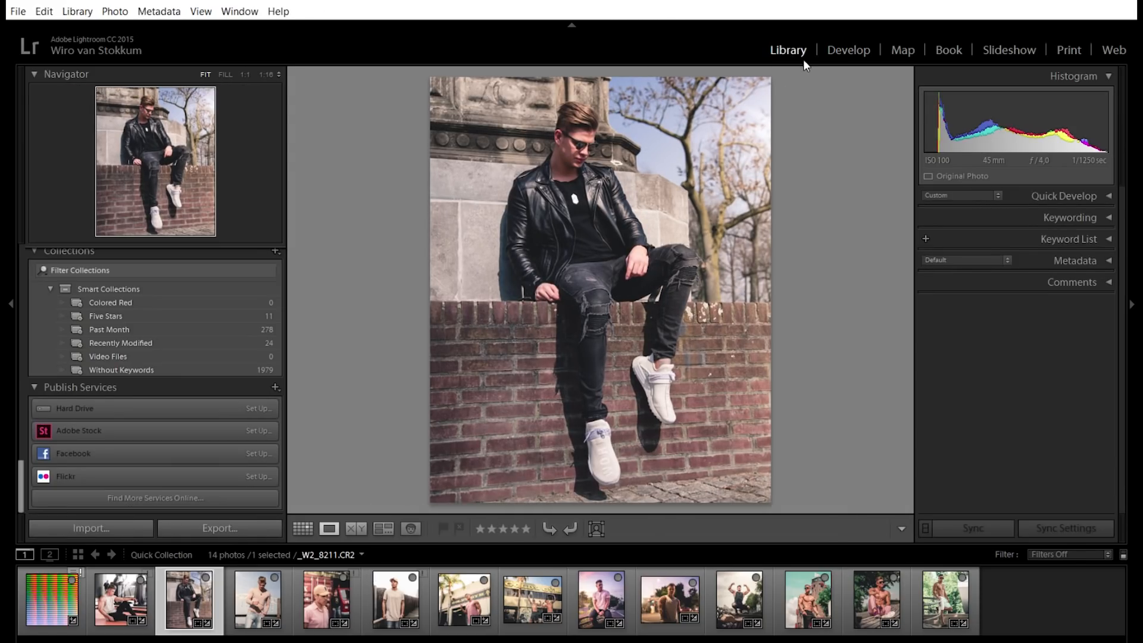
left_click(863, 54)
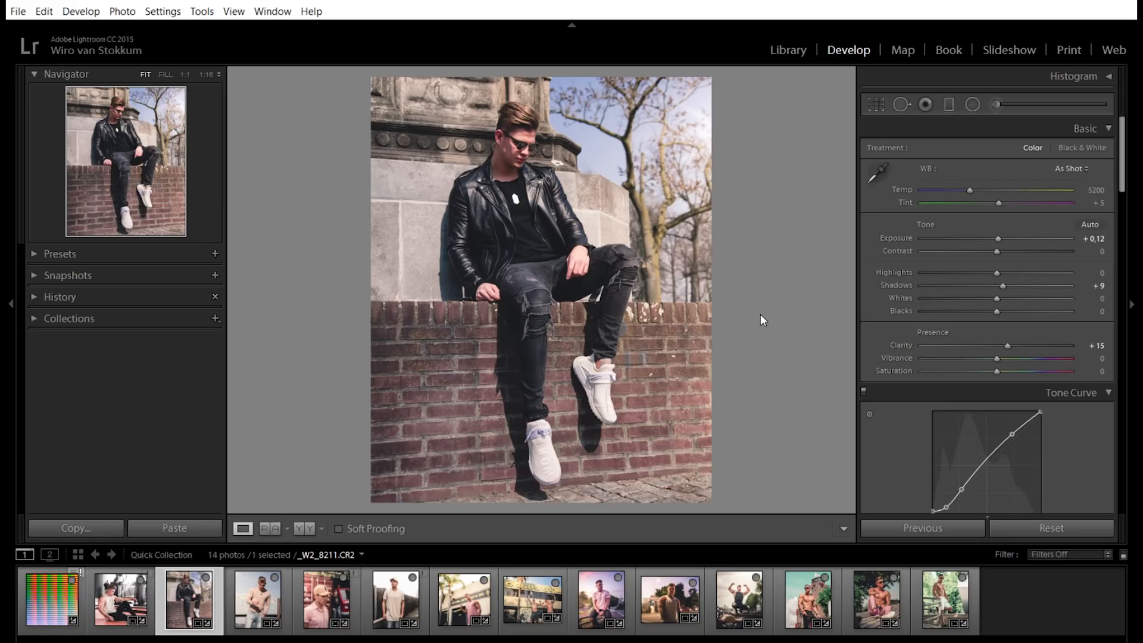
- Compare the before and after versions of photo _W2_8211.CR2 in the Develop module
key("backslash")
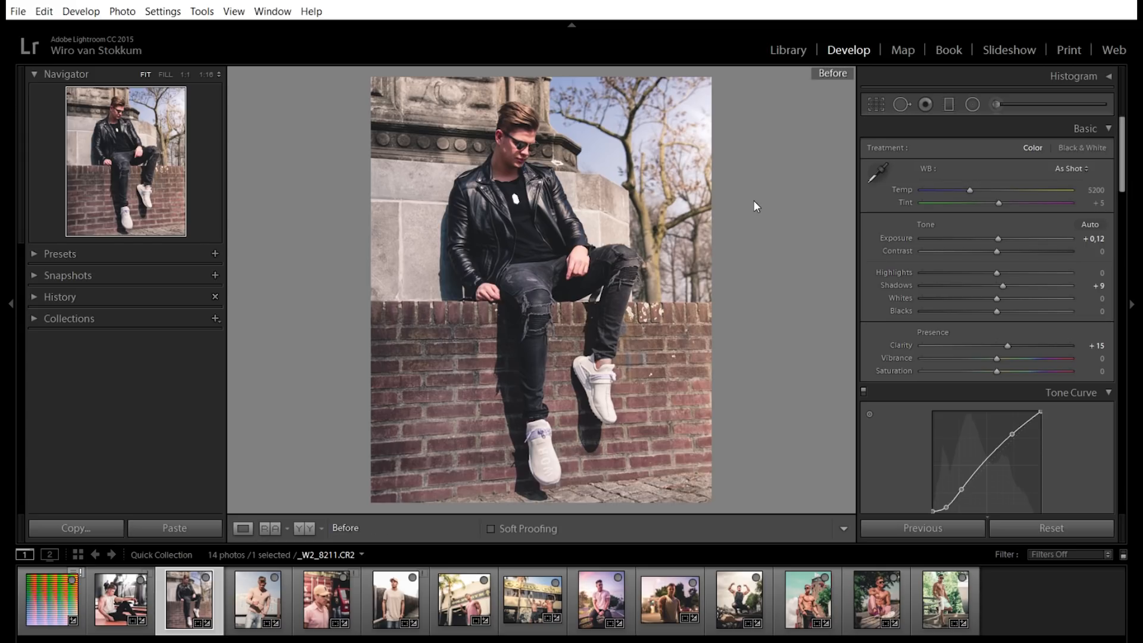
key("backslash")
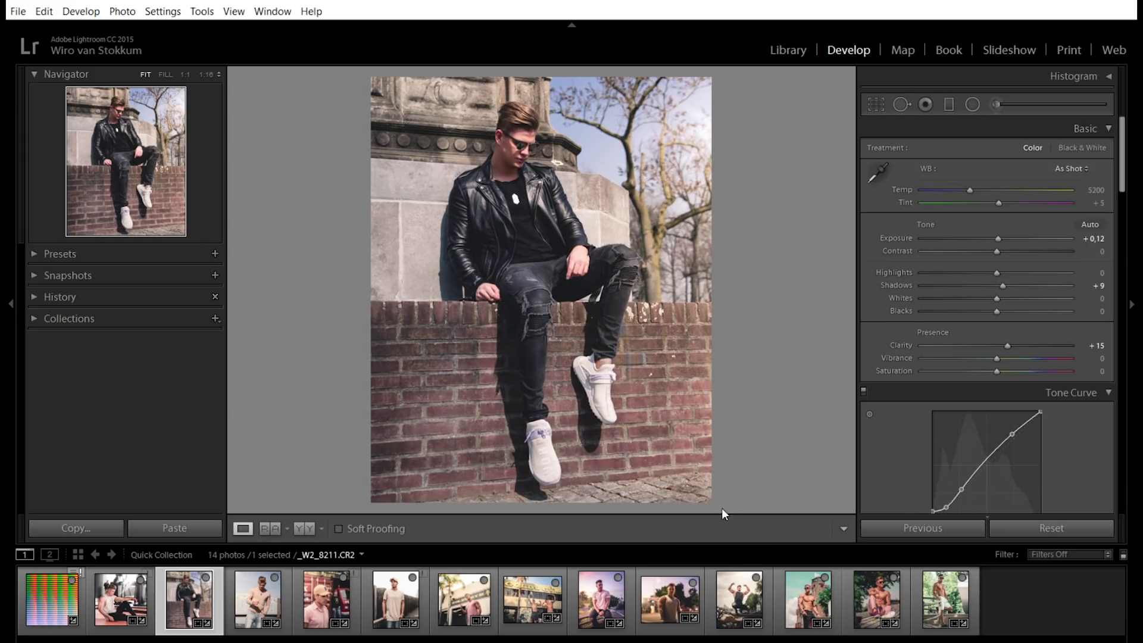
left_click(877, 100)
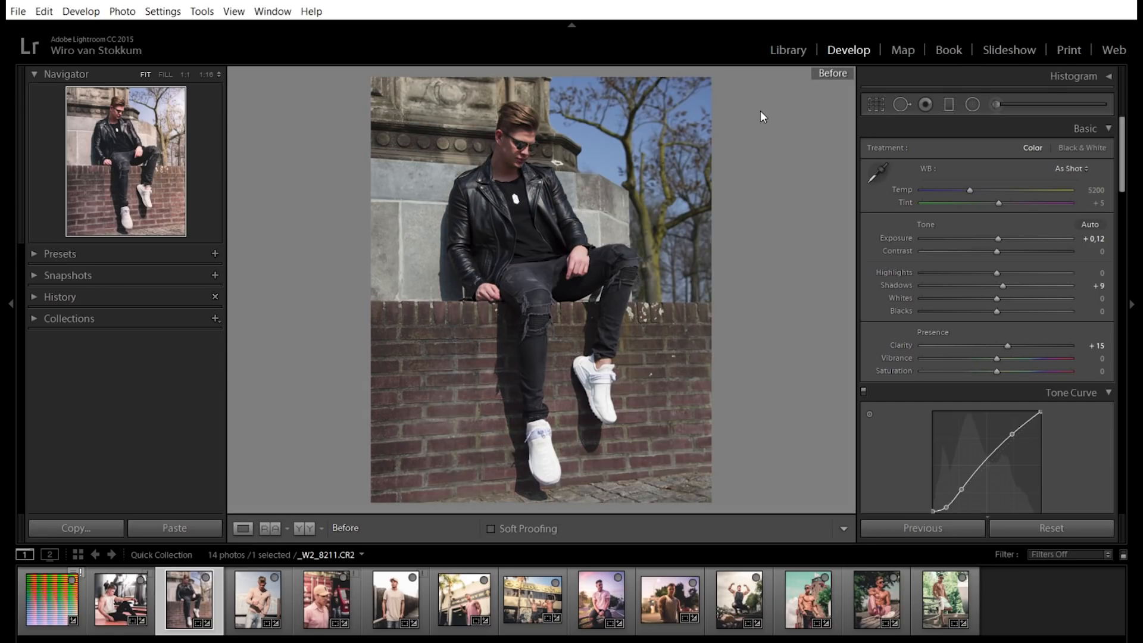
key("backslash")
key("backslash")
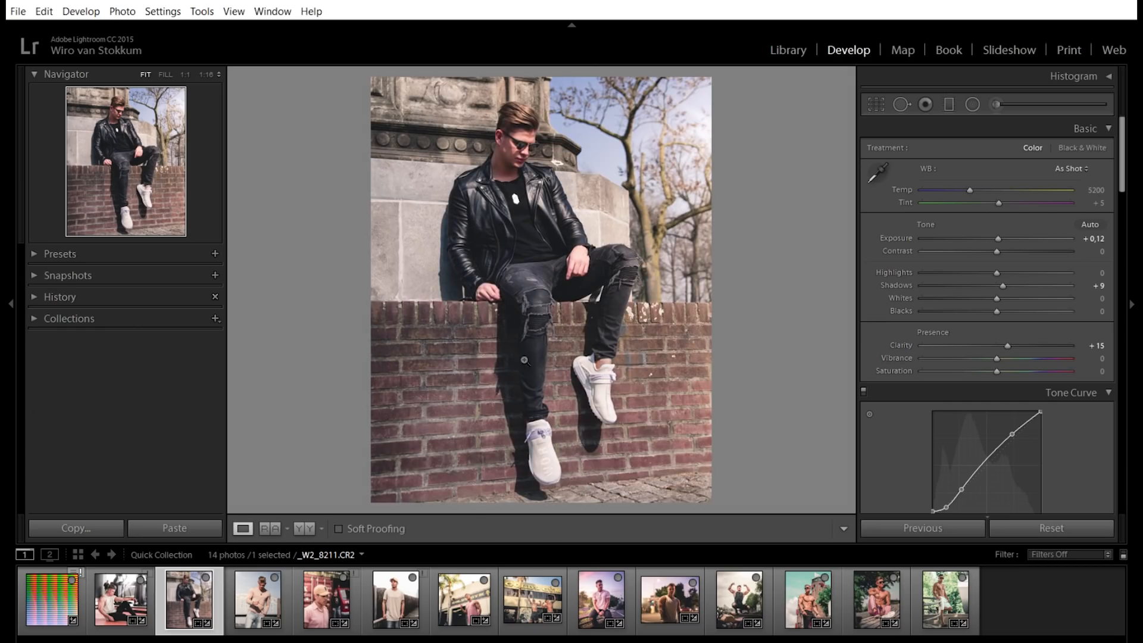
- Open photo _W2_6962.CR2 of the man in the pink tank top and compare its before and after versions
left_click(396, 599)
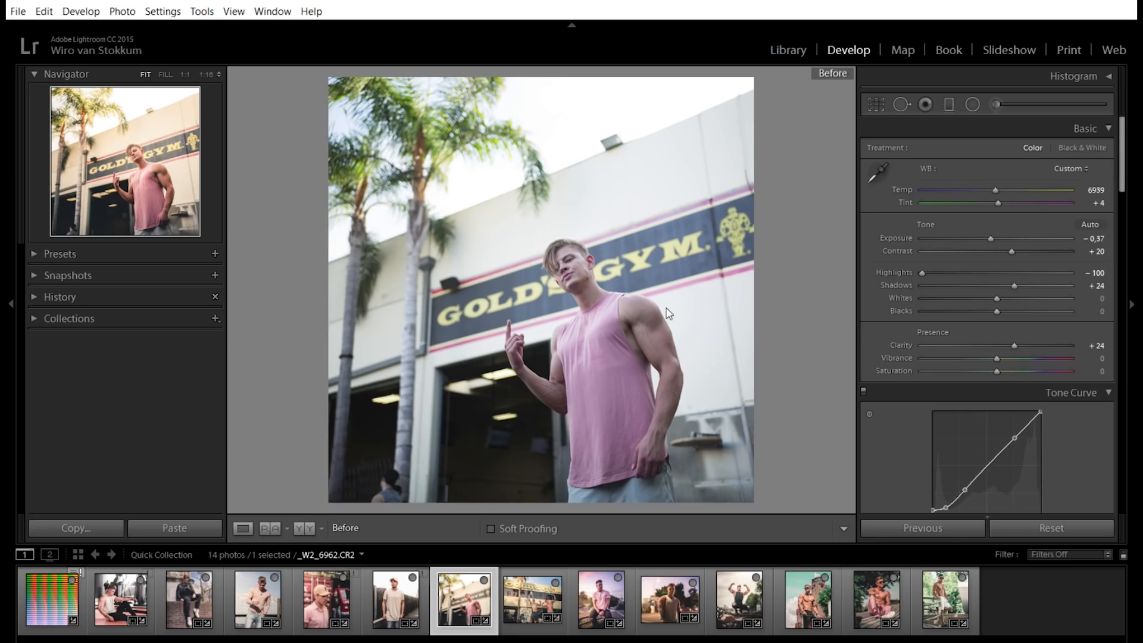
key("backslash")
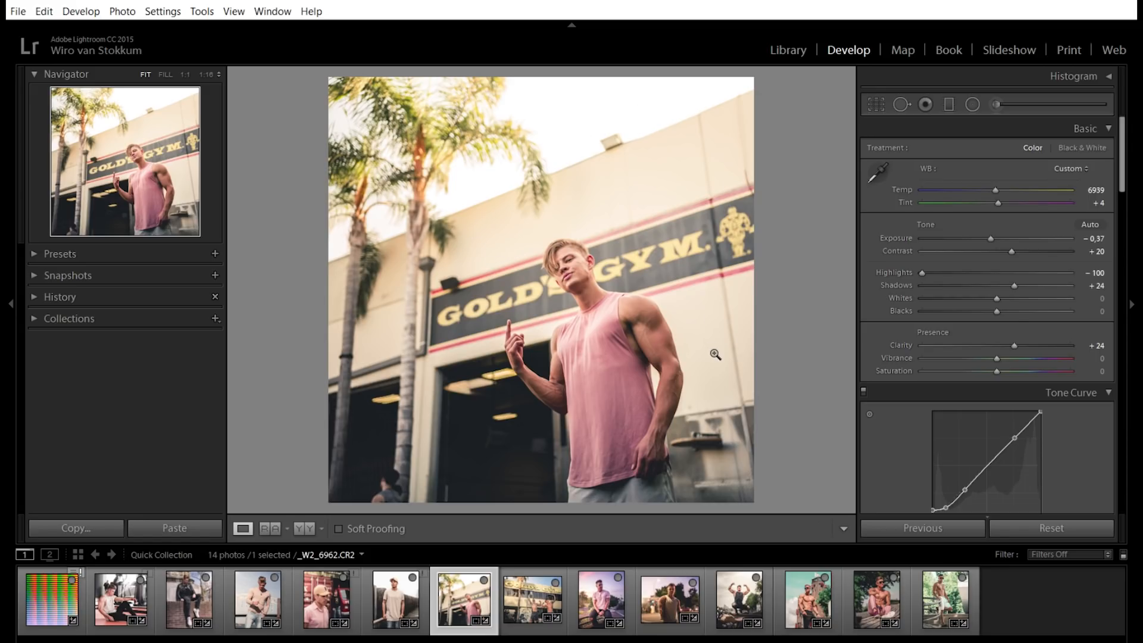
key("backslash")
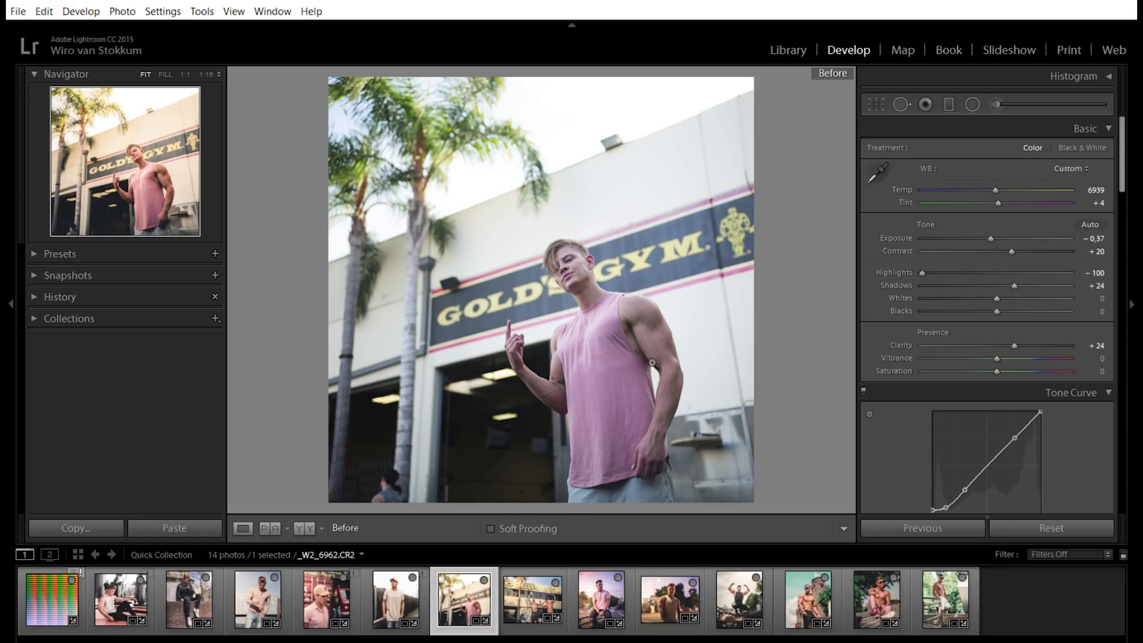
key("backslash")
key("backslash")
key("backslash")
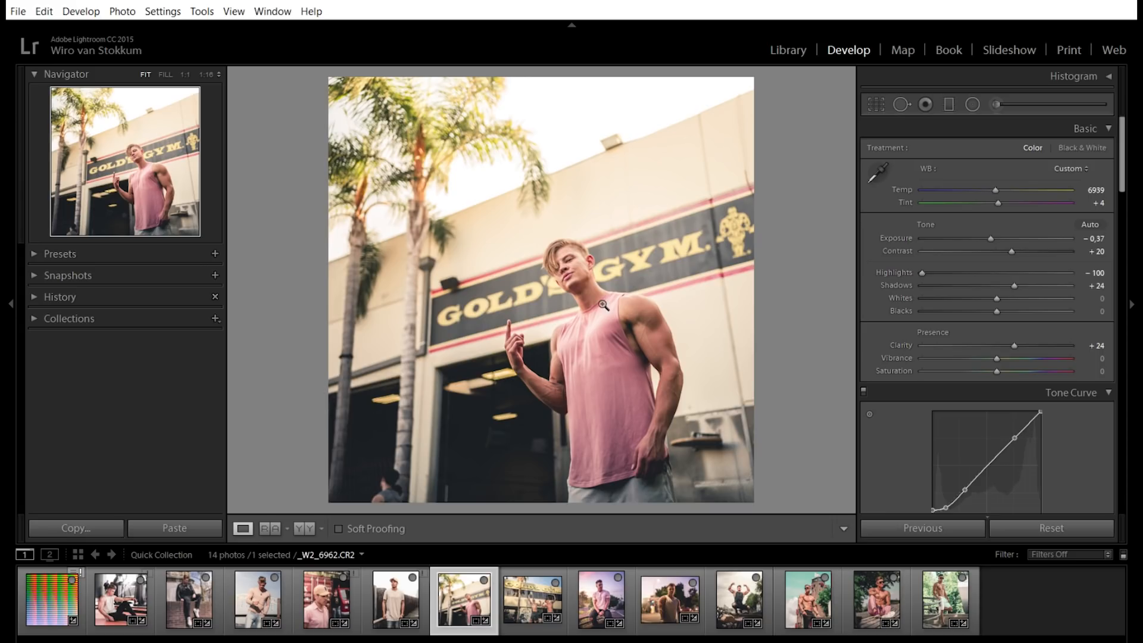
key("backslash")
key("backslash")
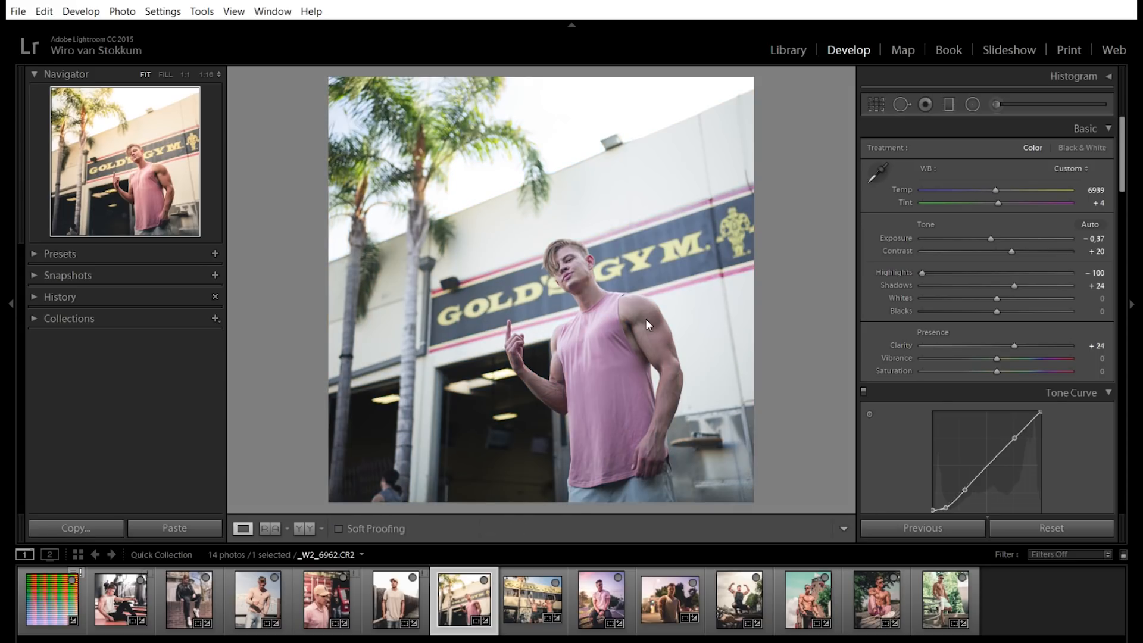
key("backslash")
key("backslash")
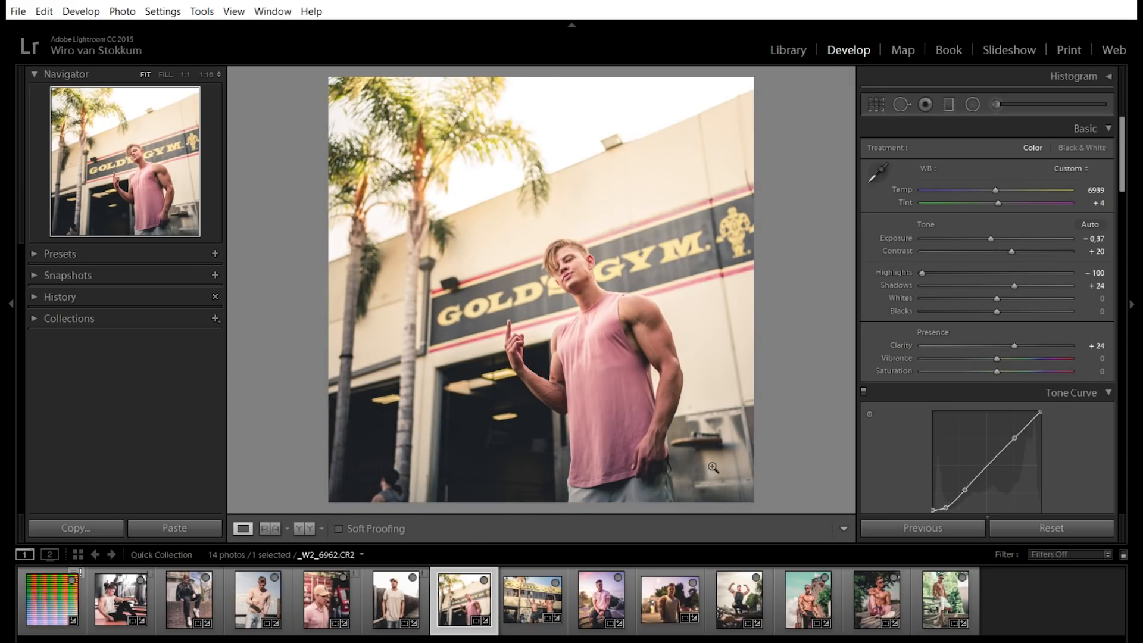
key("backslash")
- Open the next photo, _W2_7008.CR2, and compare its before and after versions several times
key("Right")
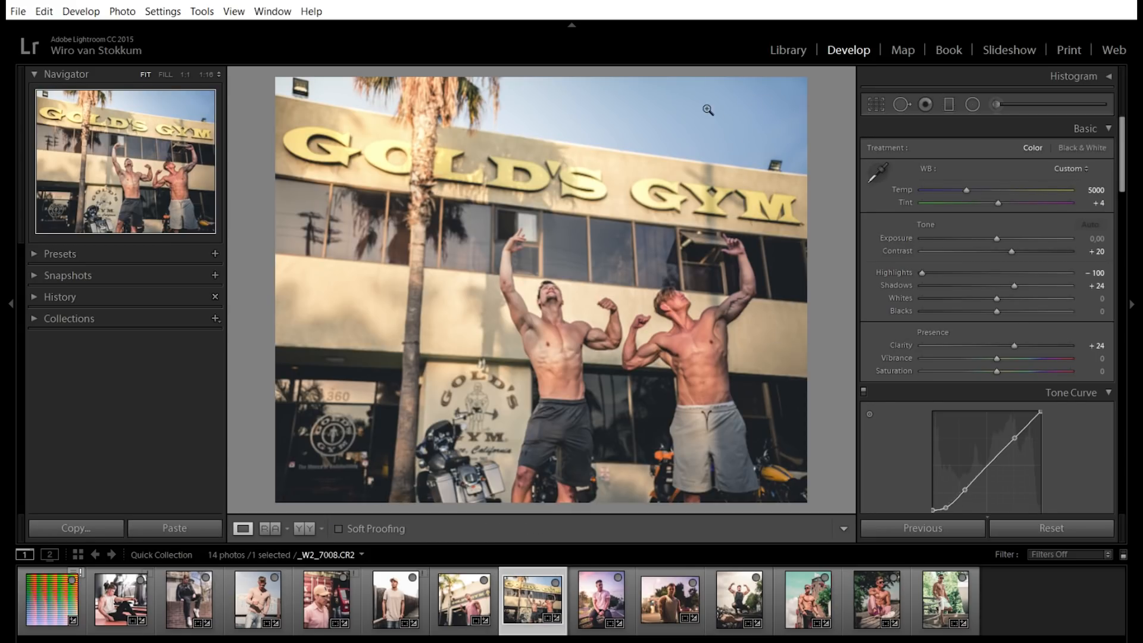
key("backslash")
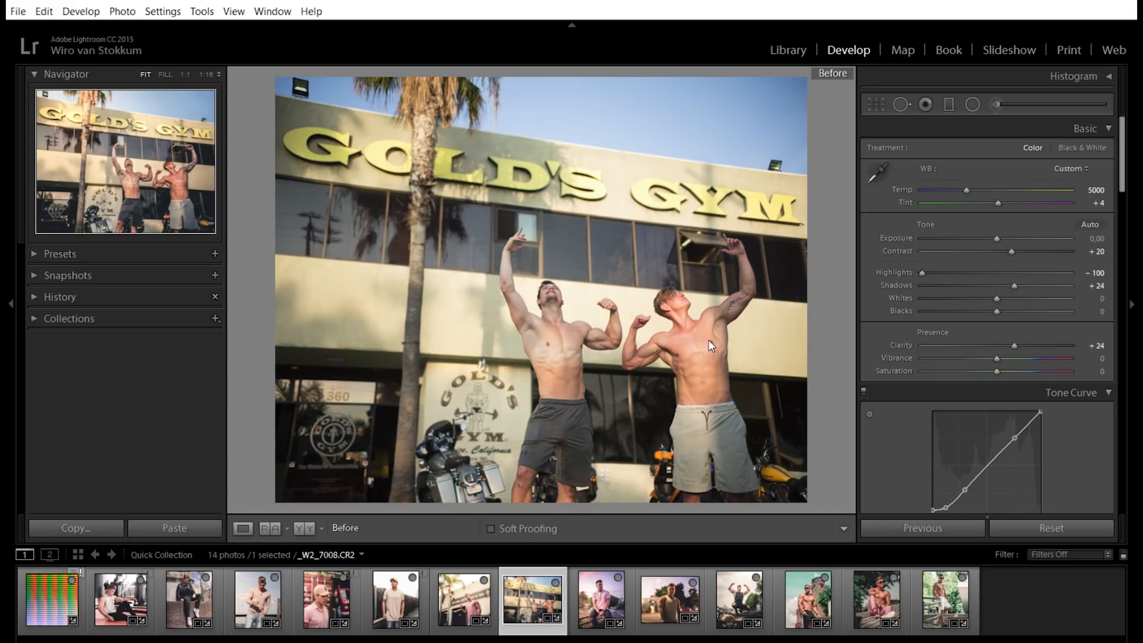
key("backslash")
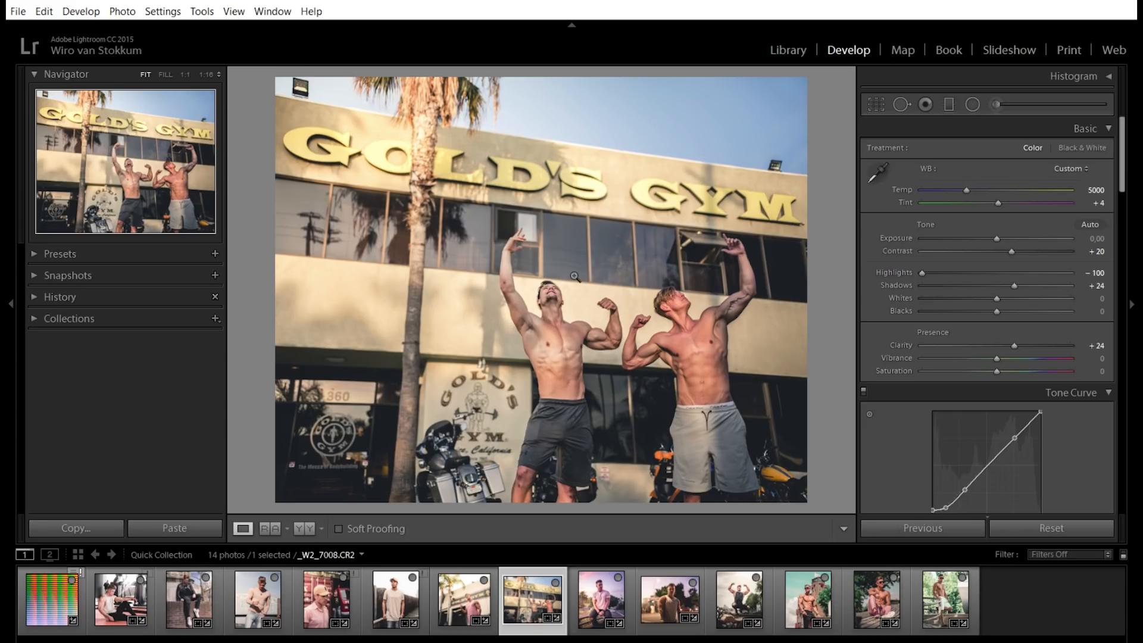
key("backslash")
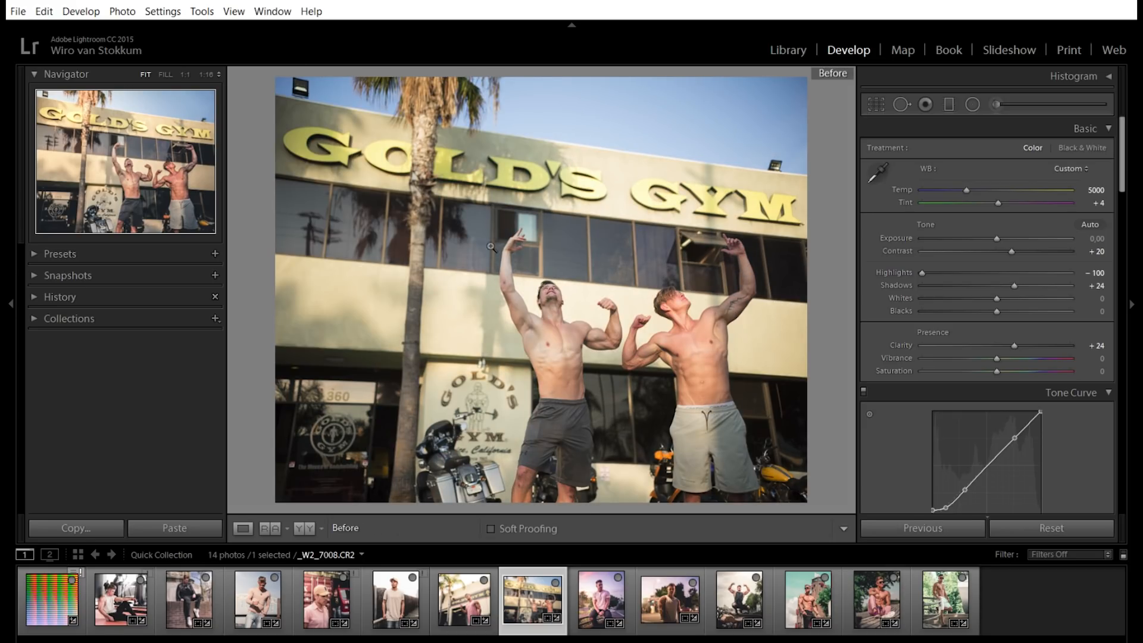
key("backslash")
key("backslash")
key("backslash")
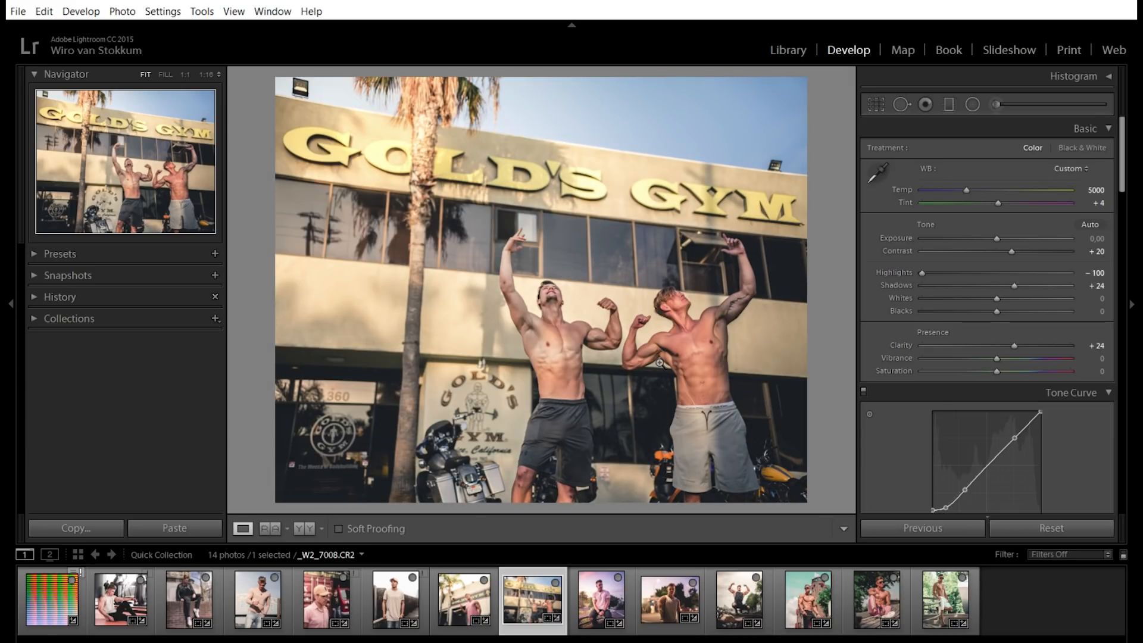
key("backslash")
key("backslash")
key("backslash")
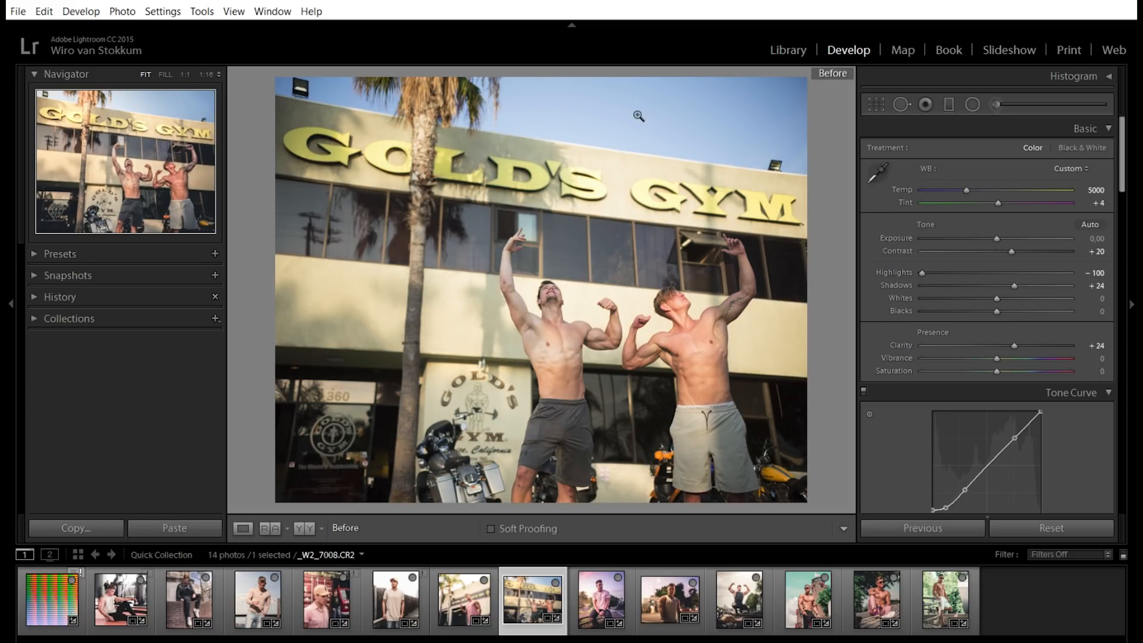
key("backslash")
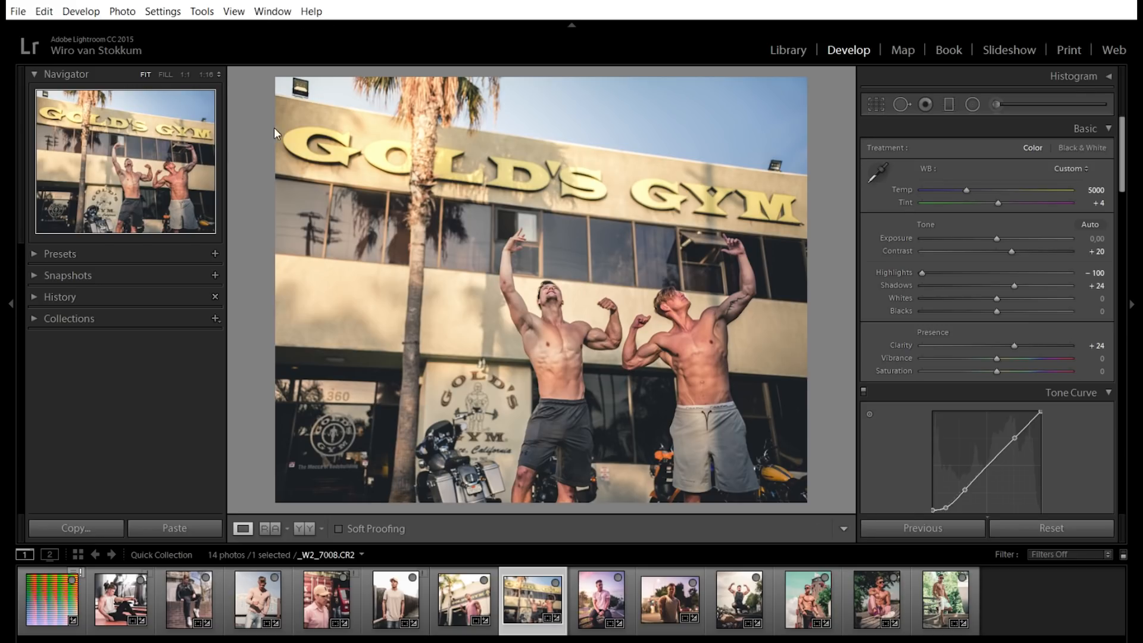
- Open the sunset portrait _W2_7366.CR2 and compare its unedited and edited versions
key("Right")
key("backslash")
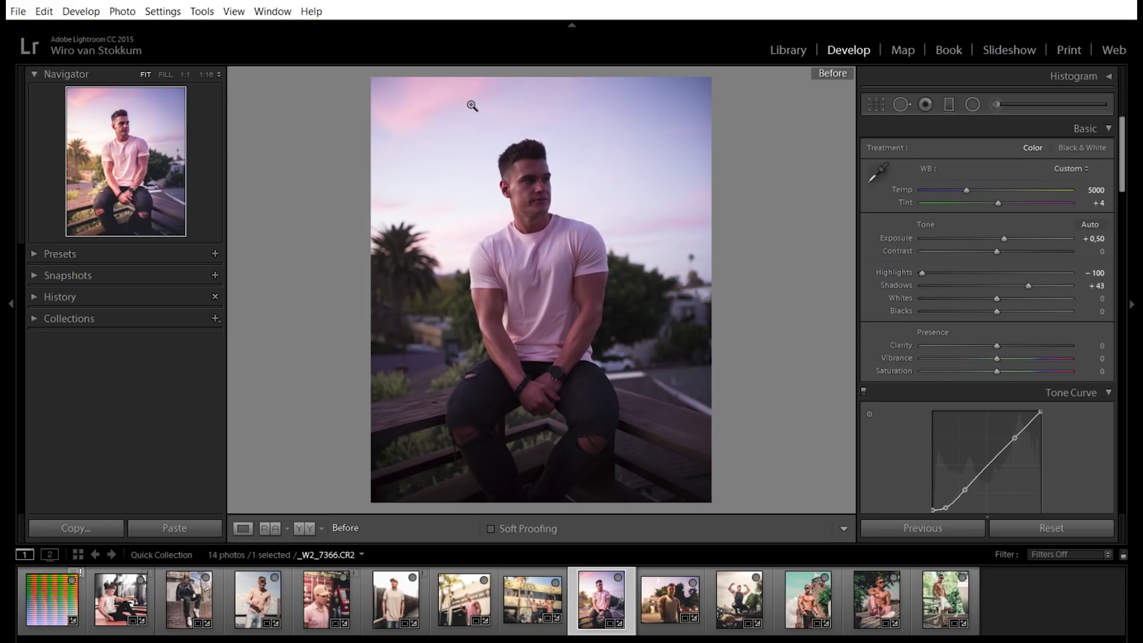
key("backslash")
key("backslash")
key("backslash")
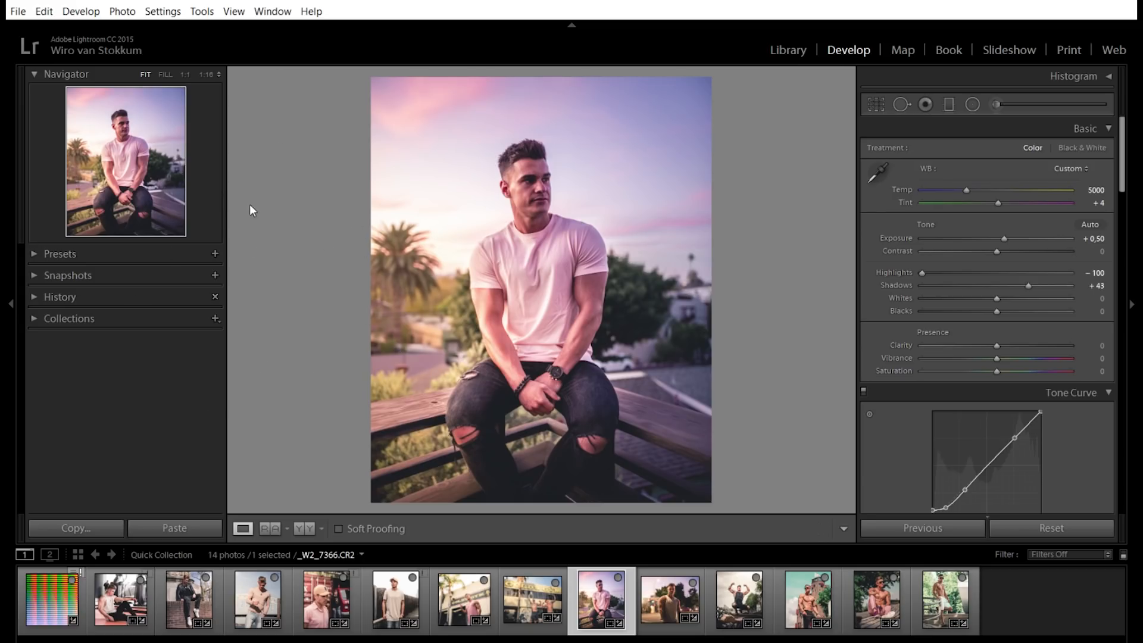
key("backslash")
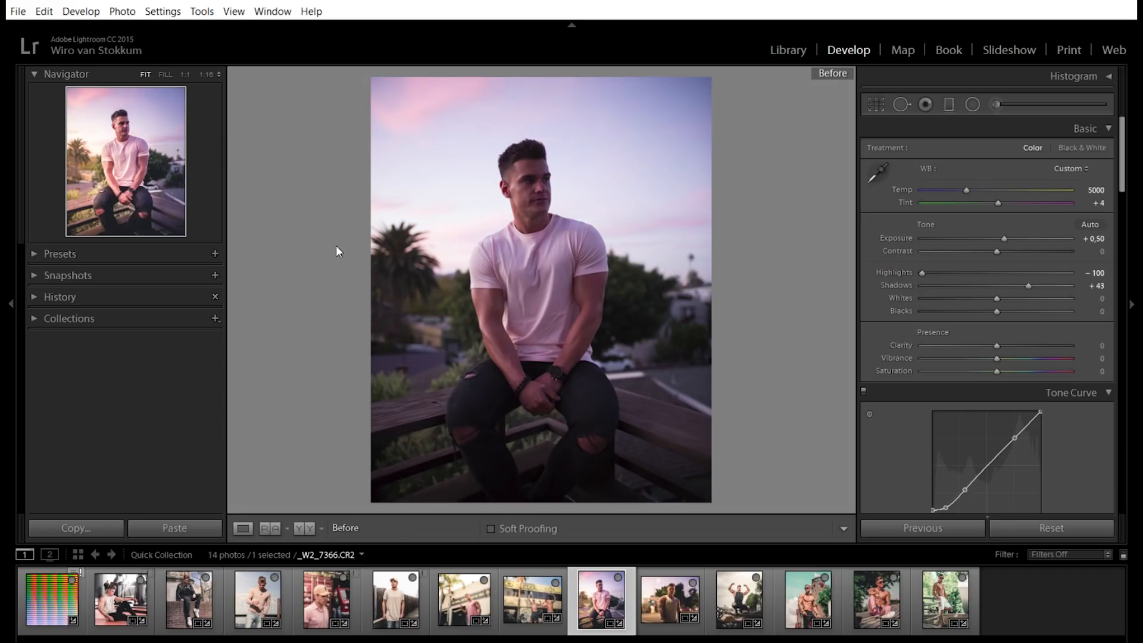
key("backslash")
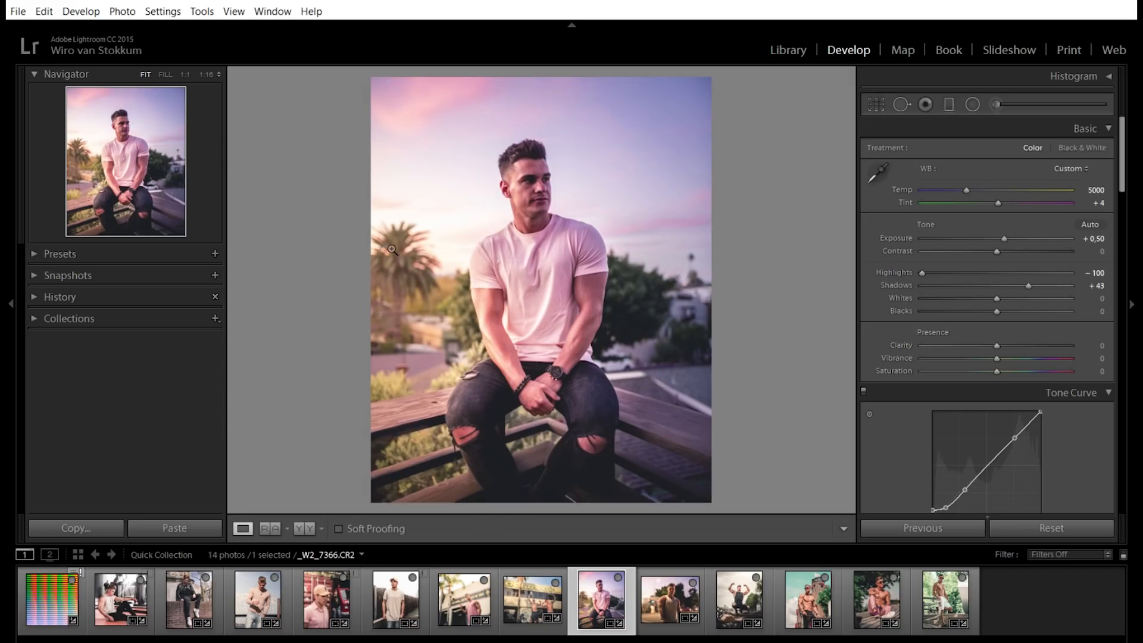
key("backslash")
key("backslash")
key("backslash")
- Open the evening street portrait _W2_7439.CR2 and repeatedly compare its before and after versions
key("Right")
key("backslash")
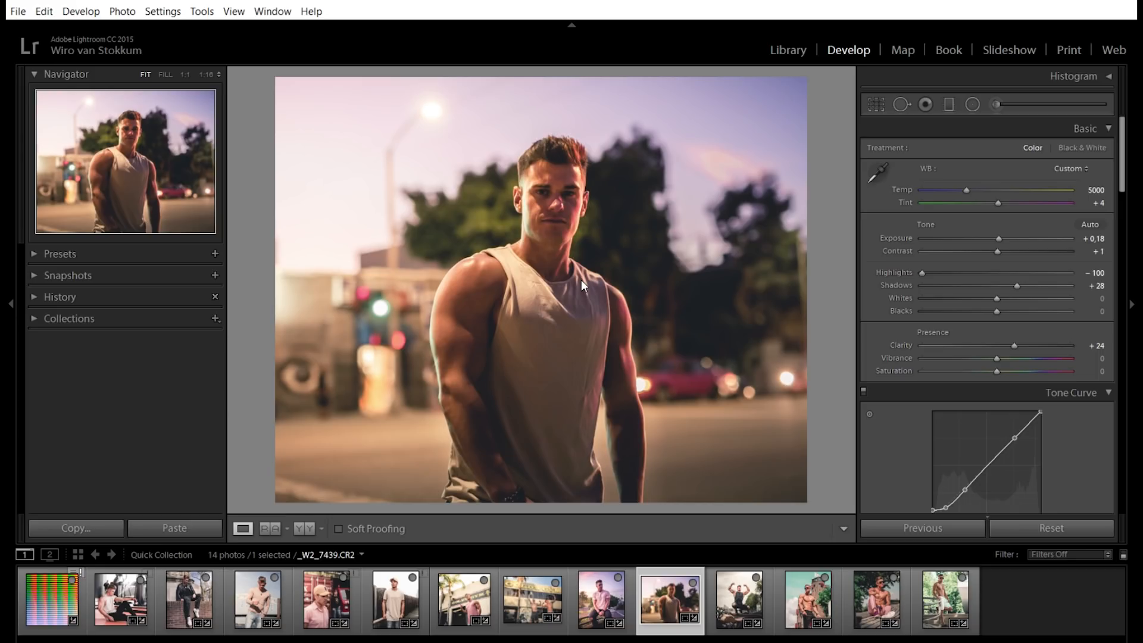
key("backslash")
key("backslash")
key("backslash")
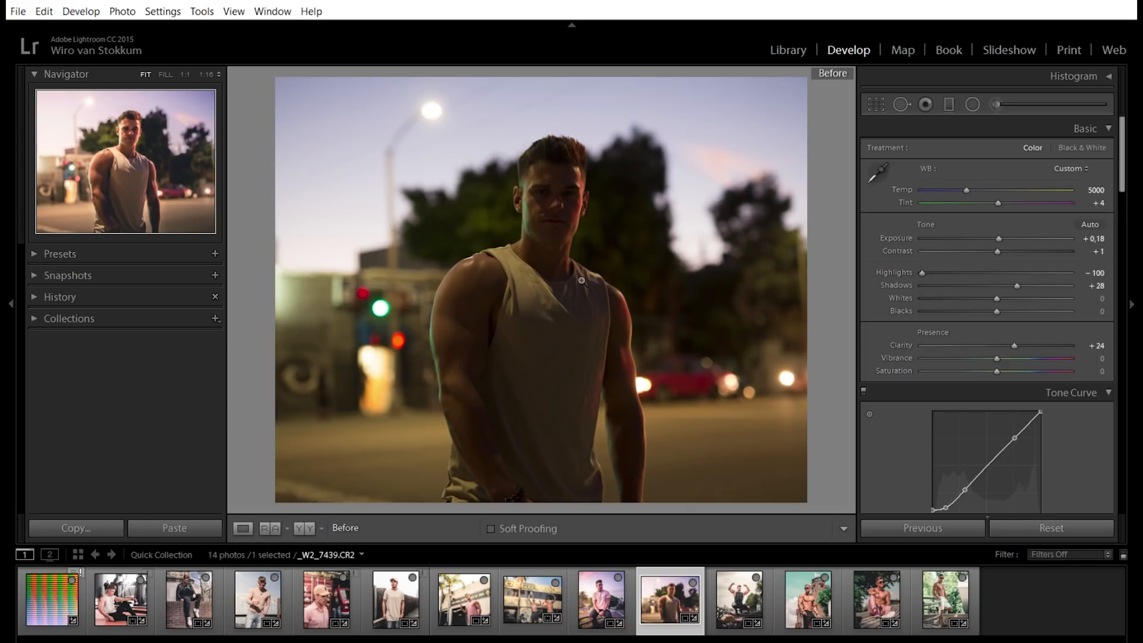
key("backslash")
key("backslash")
key("backslash")
key("backslash")
key("backslash")
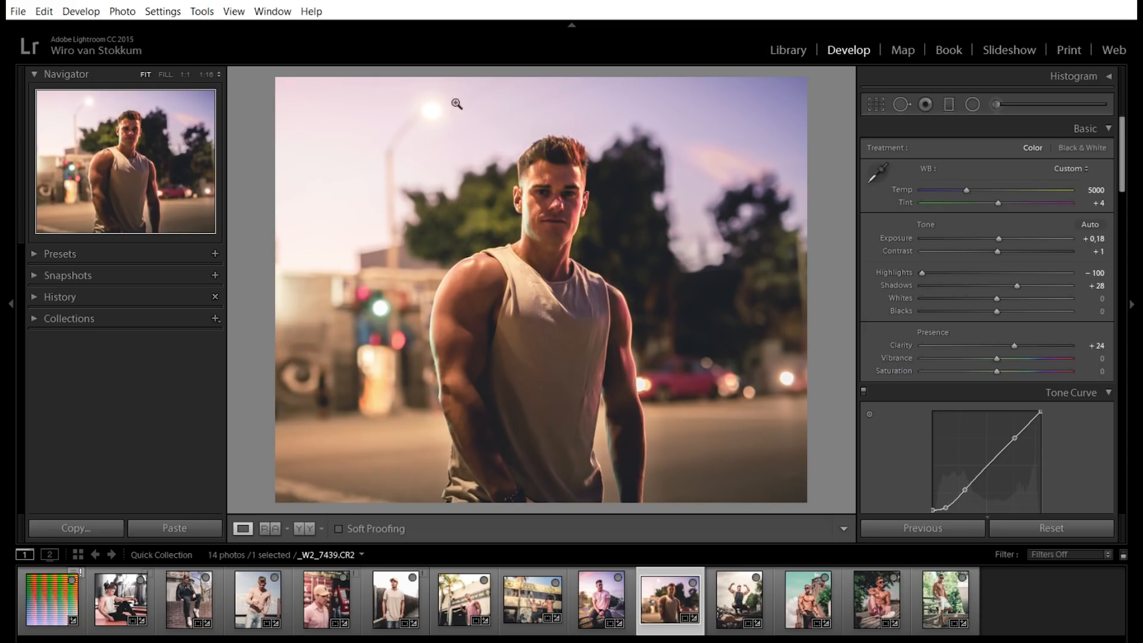
key("backslash")
key("backslash")
key("backslash")
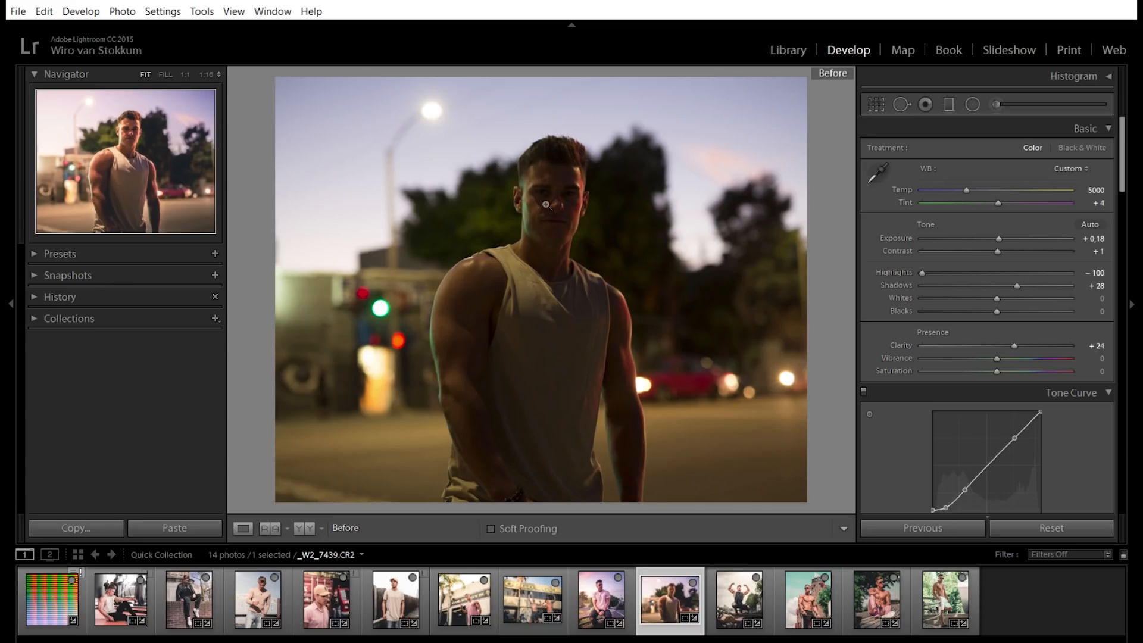
key("backslash")
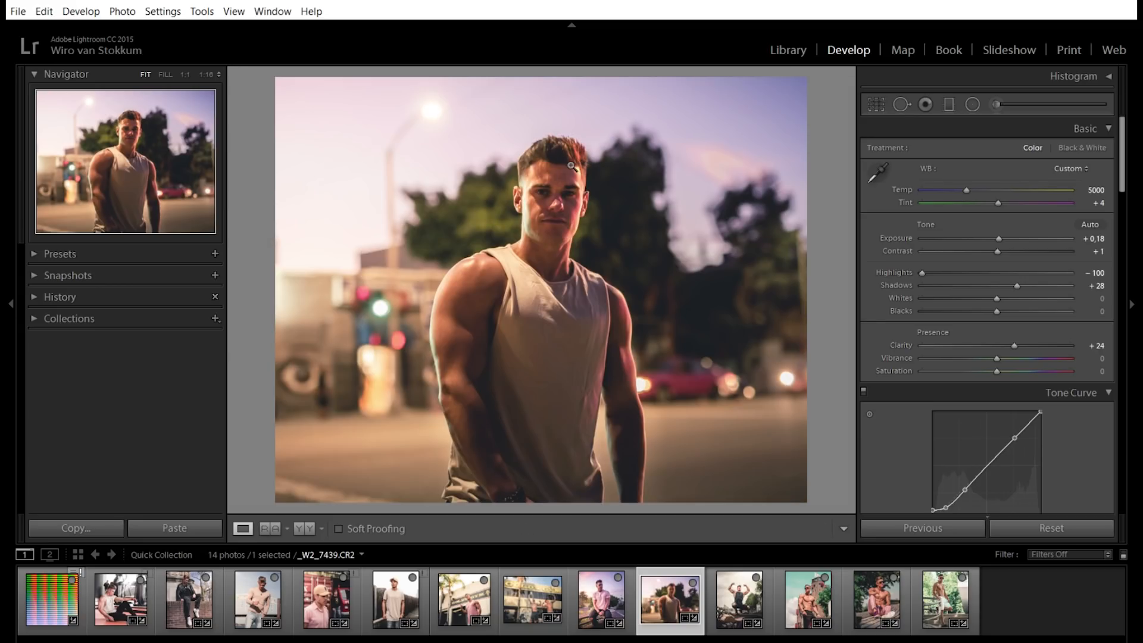
- Open the motorcycle photo _W2_9526.CR2 and compare its before and after versions
key("Right")
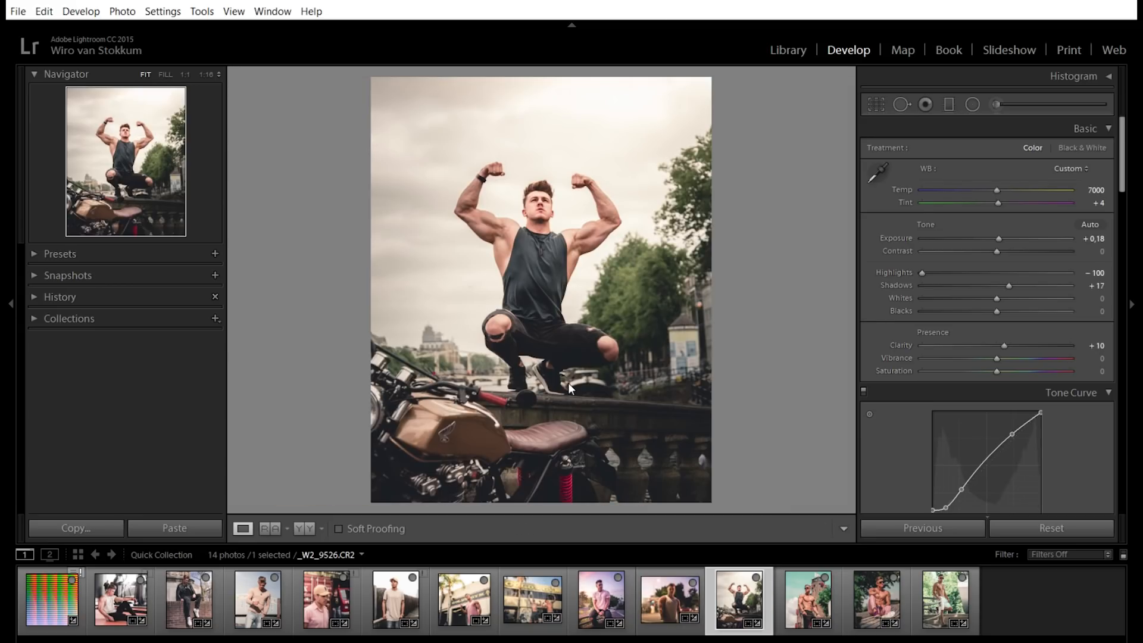
key("backslash")
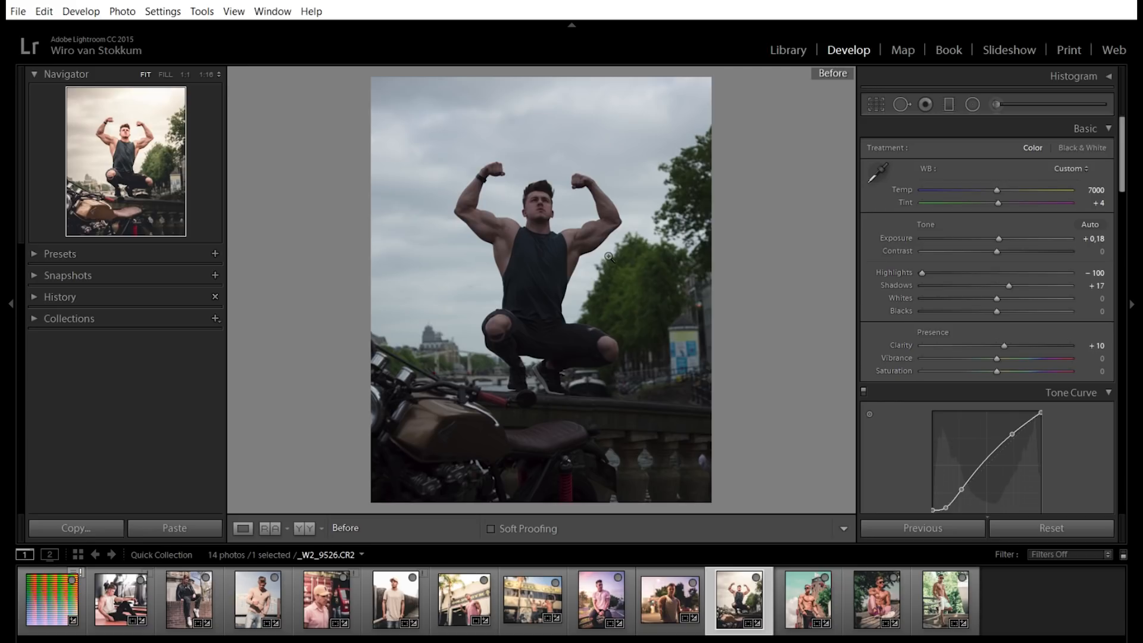
key("backslash")
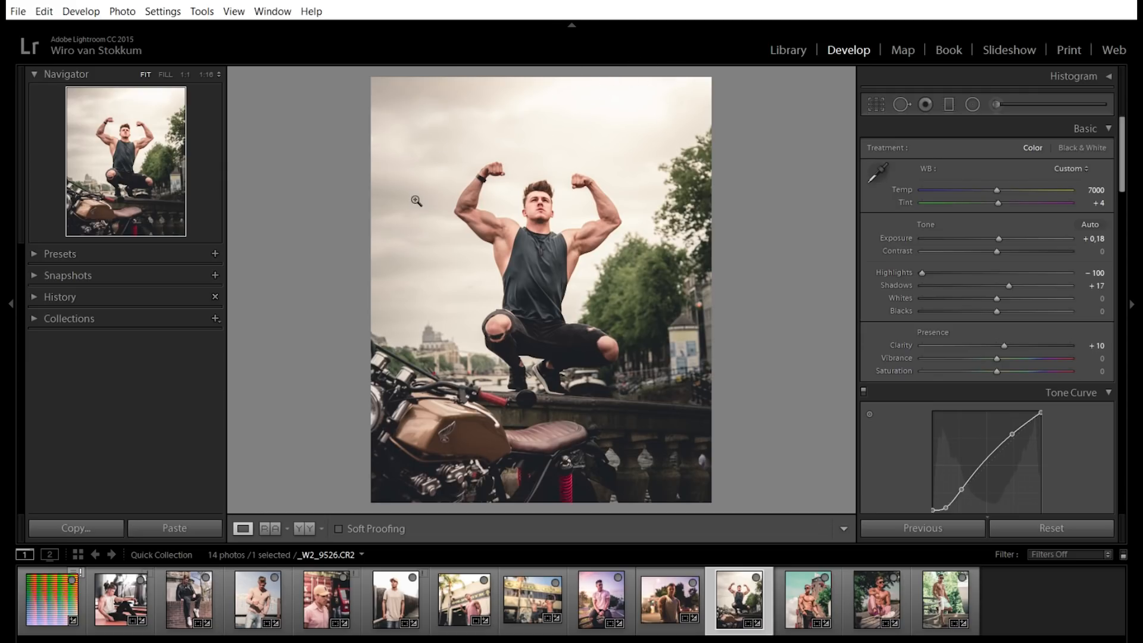
key("backslash")
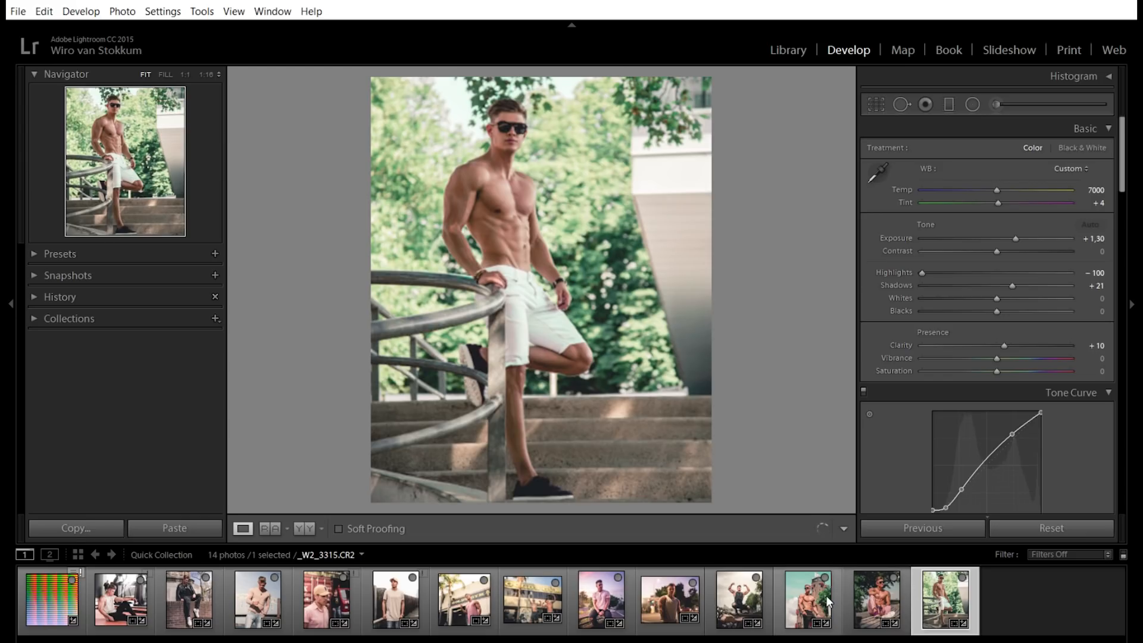
- Look through the last three portraits and compare the before and after versions of the staircase photo _W2_3358.CR2
left_click(826, 595)
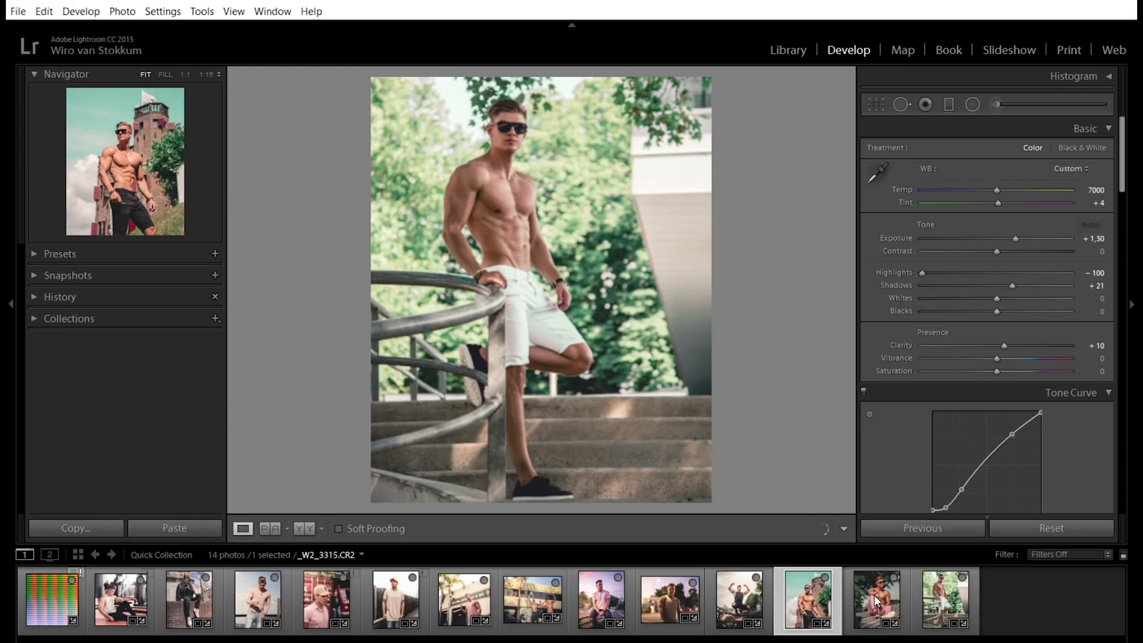
left_click(880, 600)
left_click(794, 597)
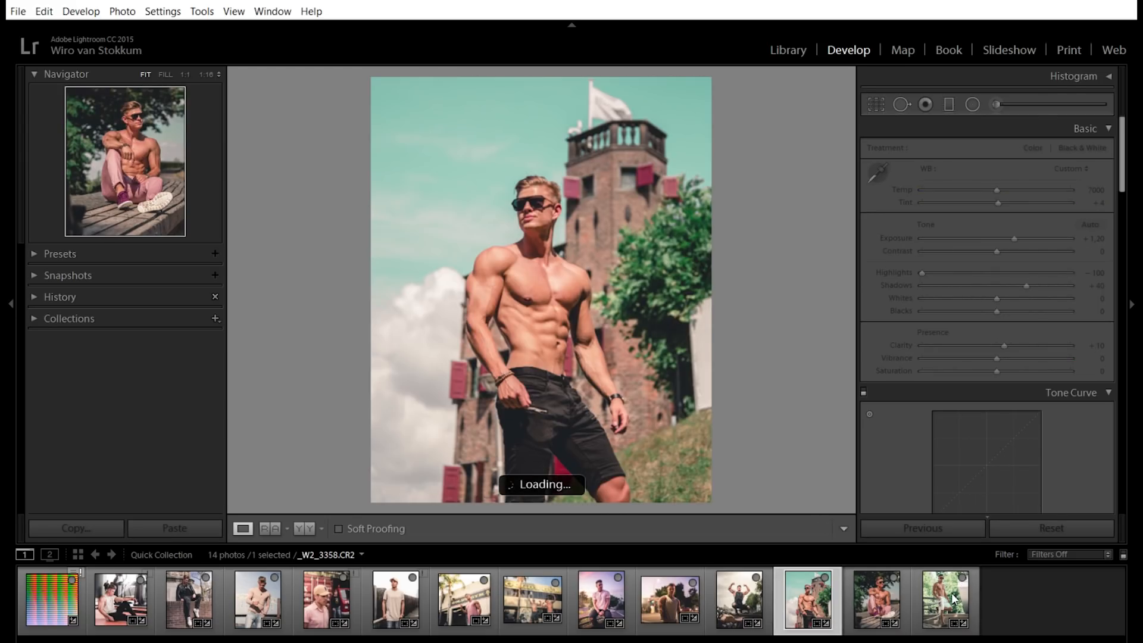
left_click(952, 598)
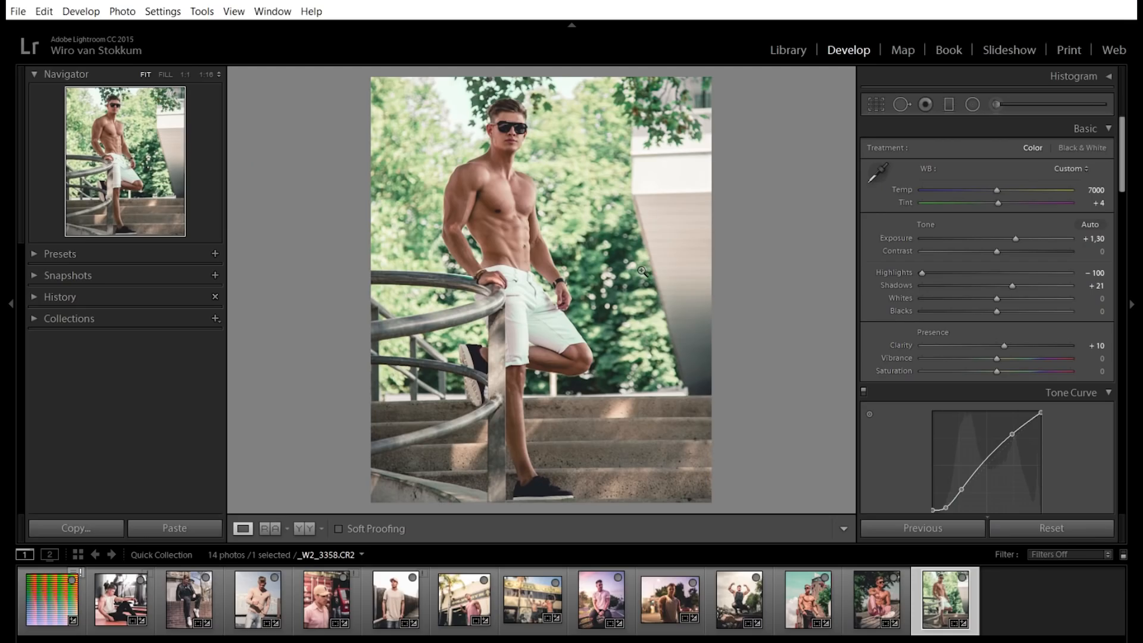
key("backslash")
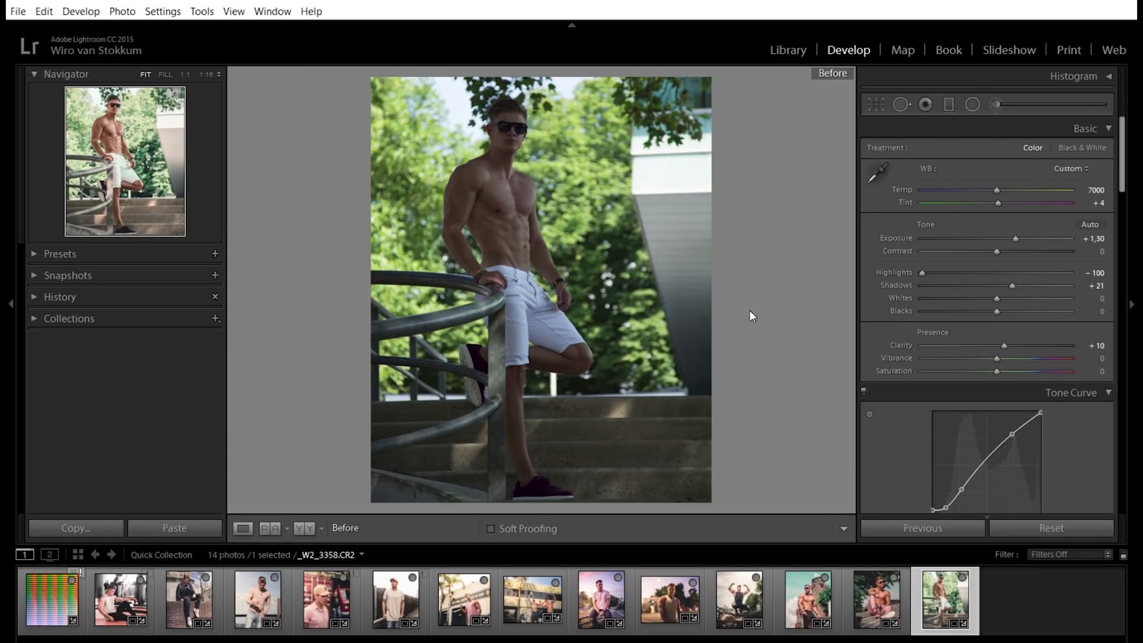
key("backslash")
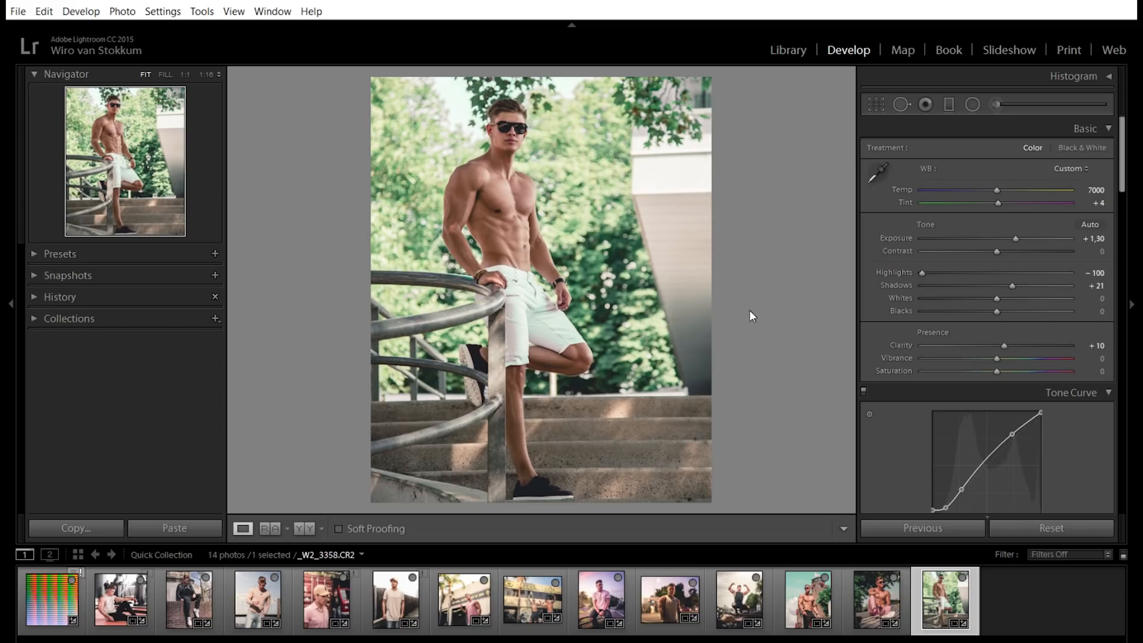
- Start a photo import from the Library and choose the RAWS folder inside Photo edit tutorial pics as the source
key("e")
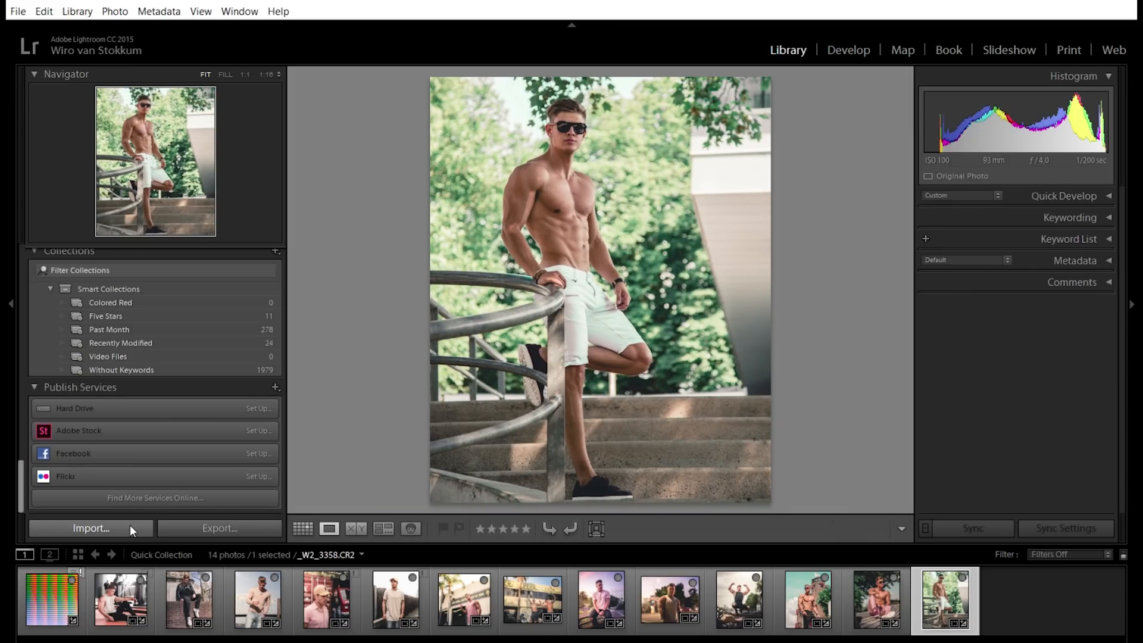
left_click(130, 524)
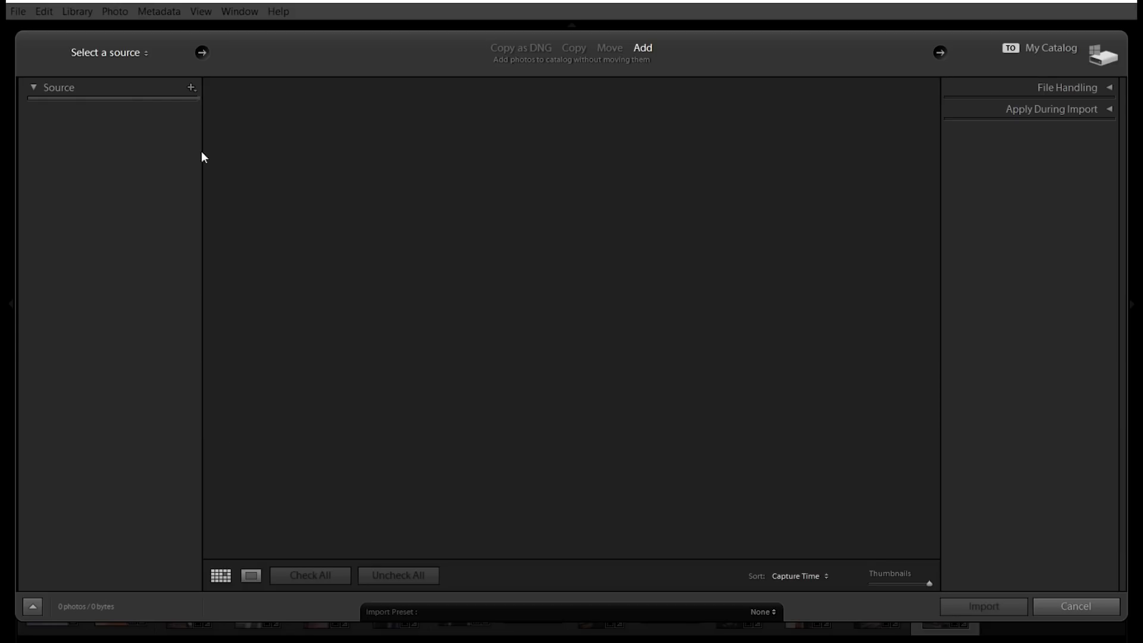
left_click(55, 146)
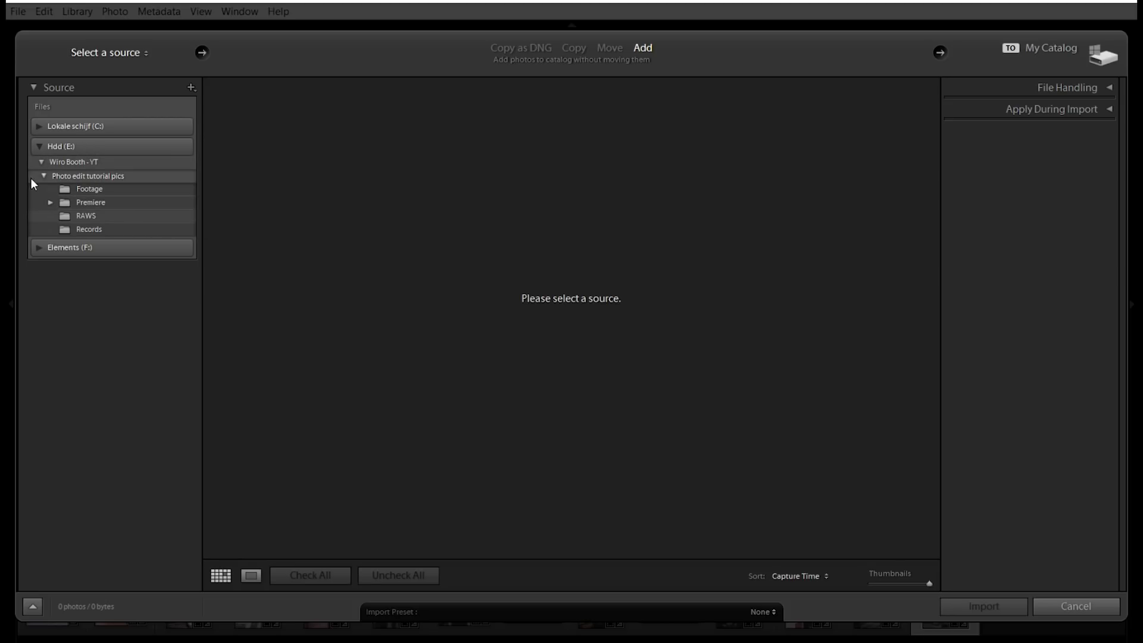
left_click(109, 218)
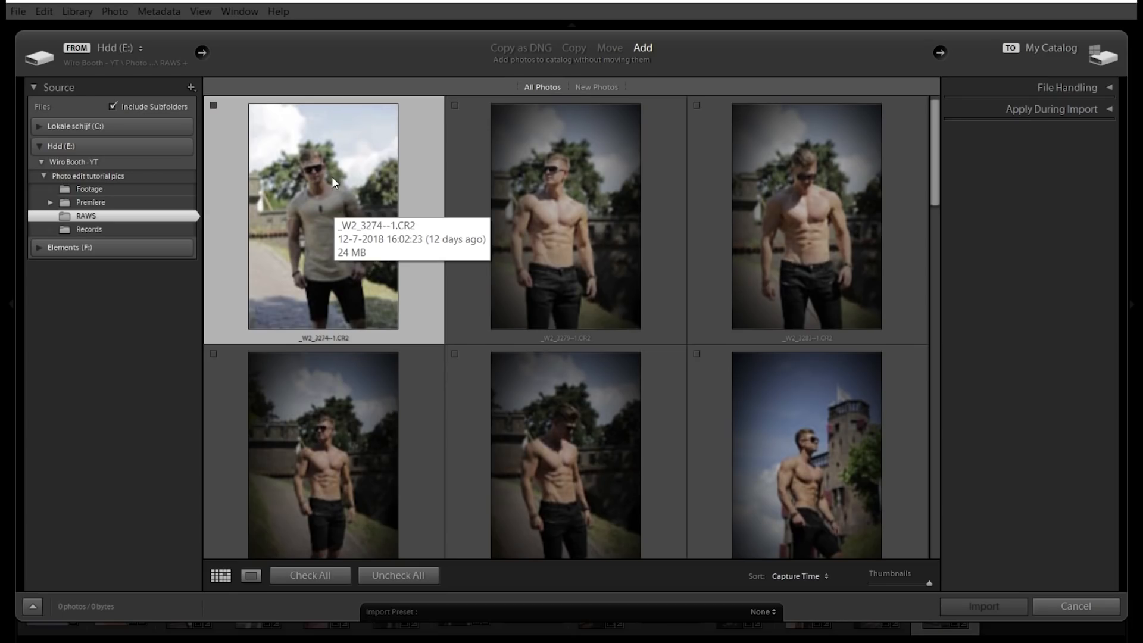
- Preview the first photos at large size and include _W2_3274--1.CR2 and _W2_3279--1.CR2 in the import
double_click(332, 181)
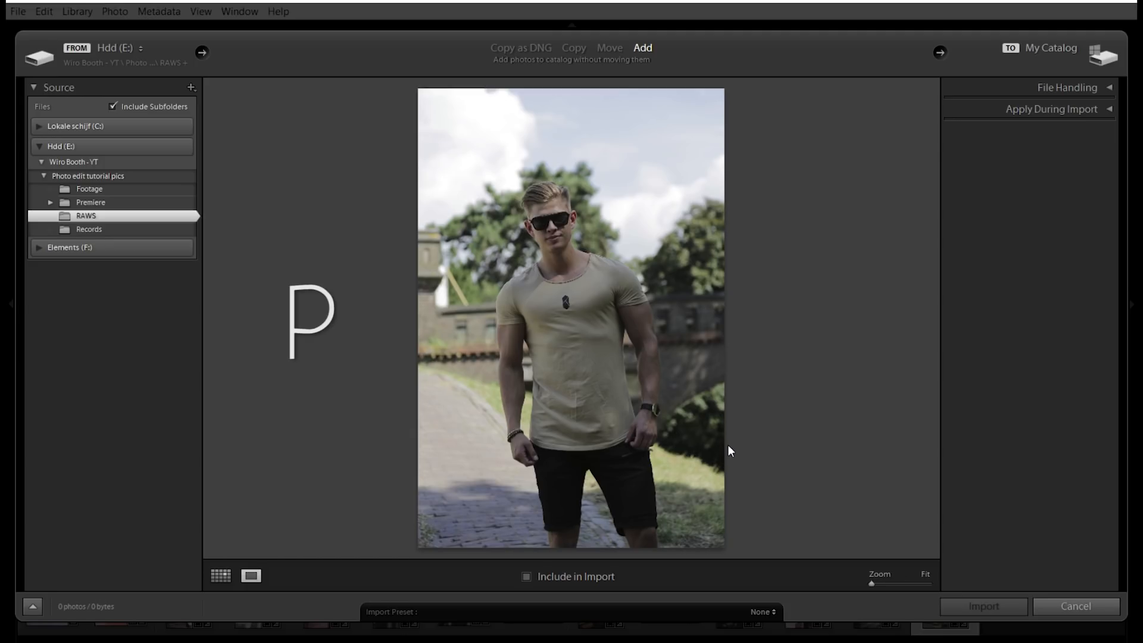
key("p")
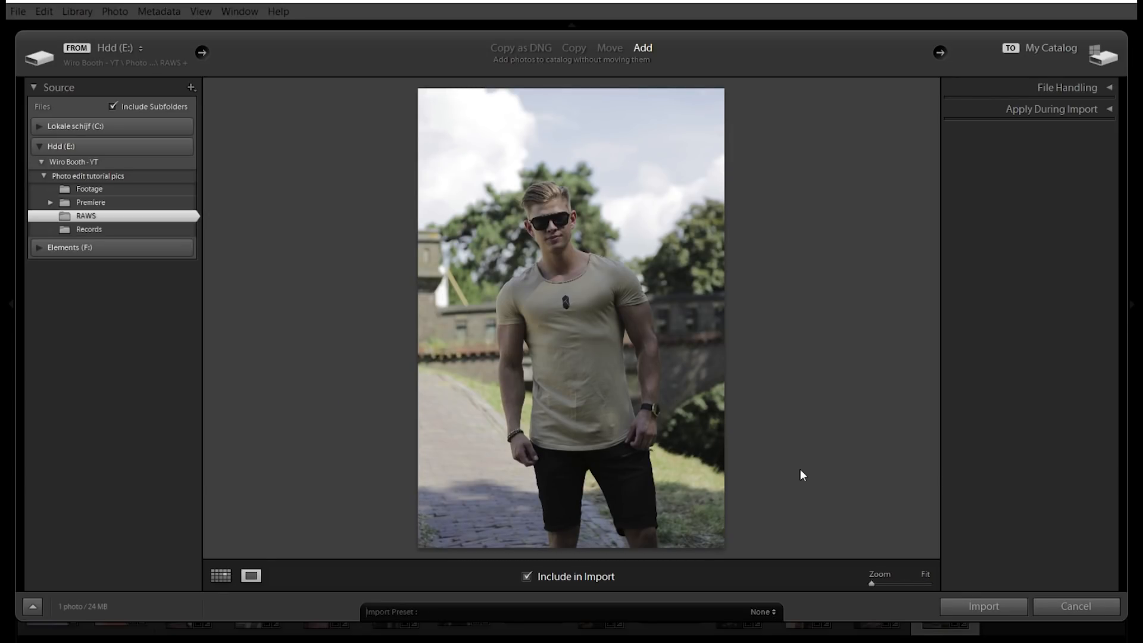
key("x")
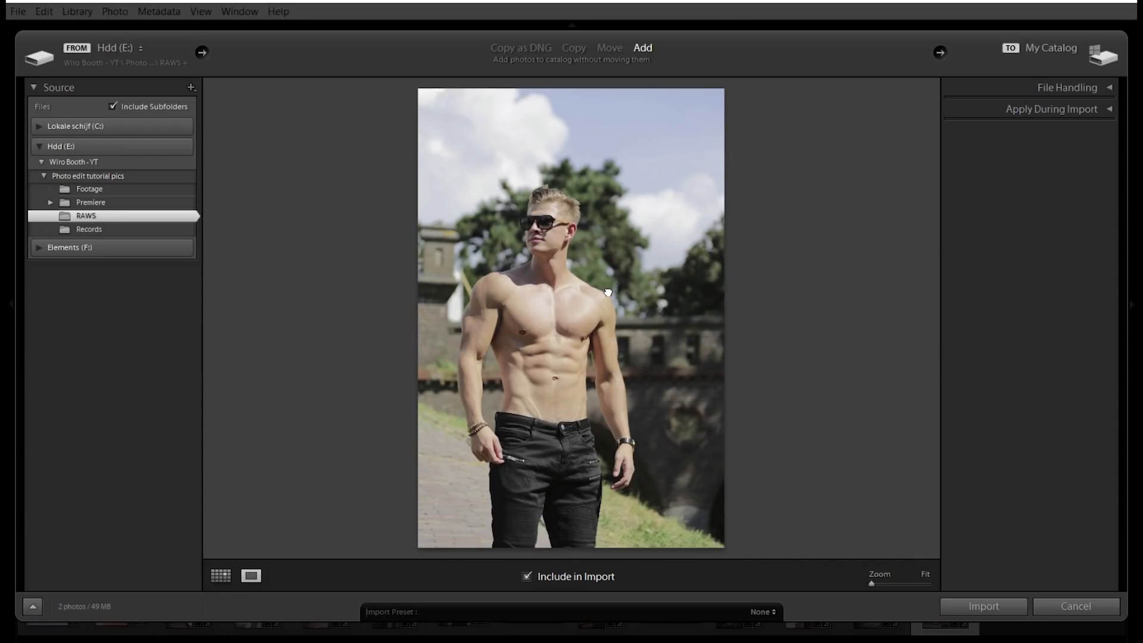
key("g")
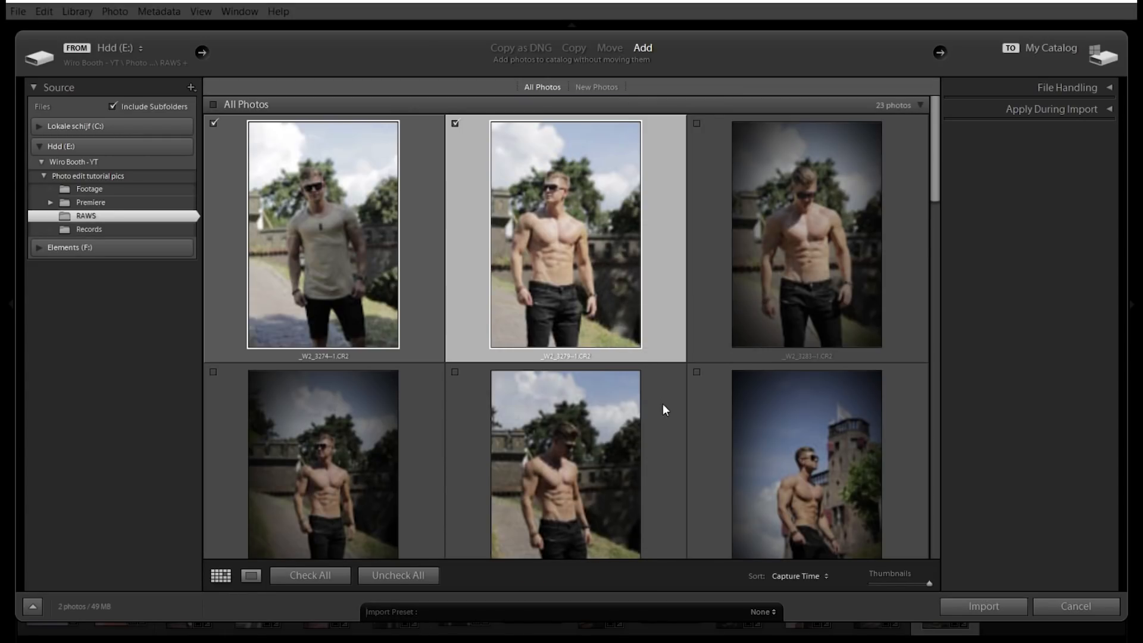
- Include _W2_3353--1.CR2 and the photo directly after it in the import
scroll(648, 241, "down", 2)
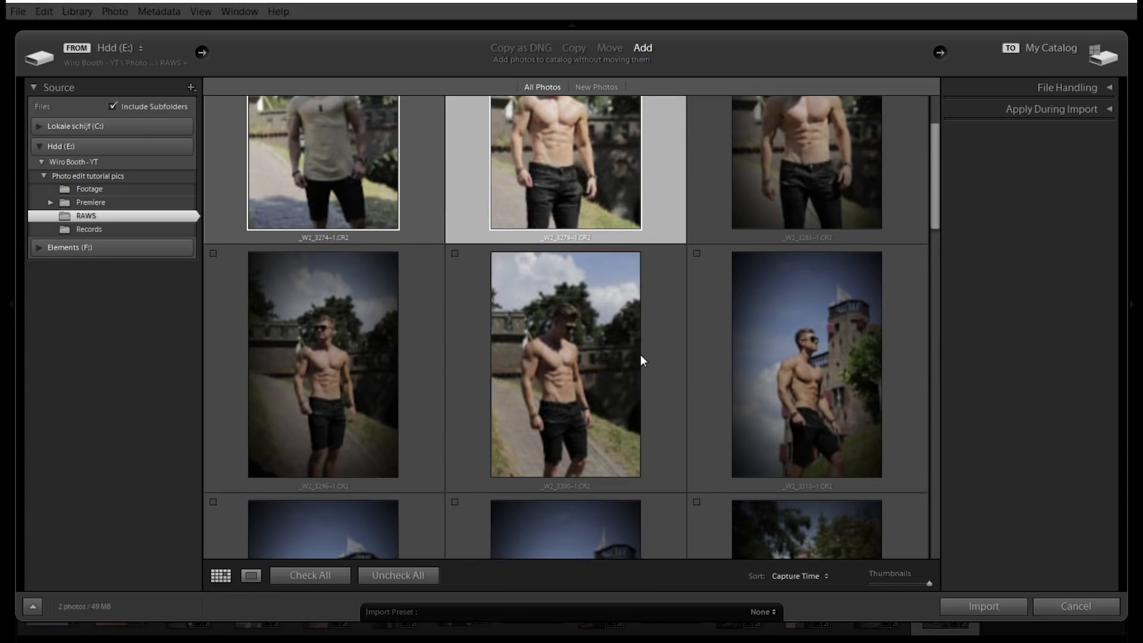
scroll(640, 355, "down", 2)
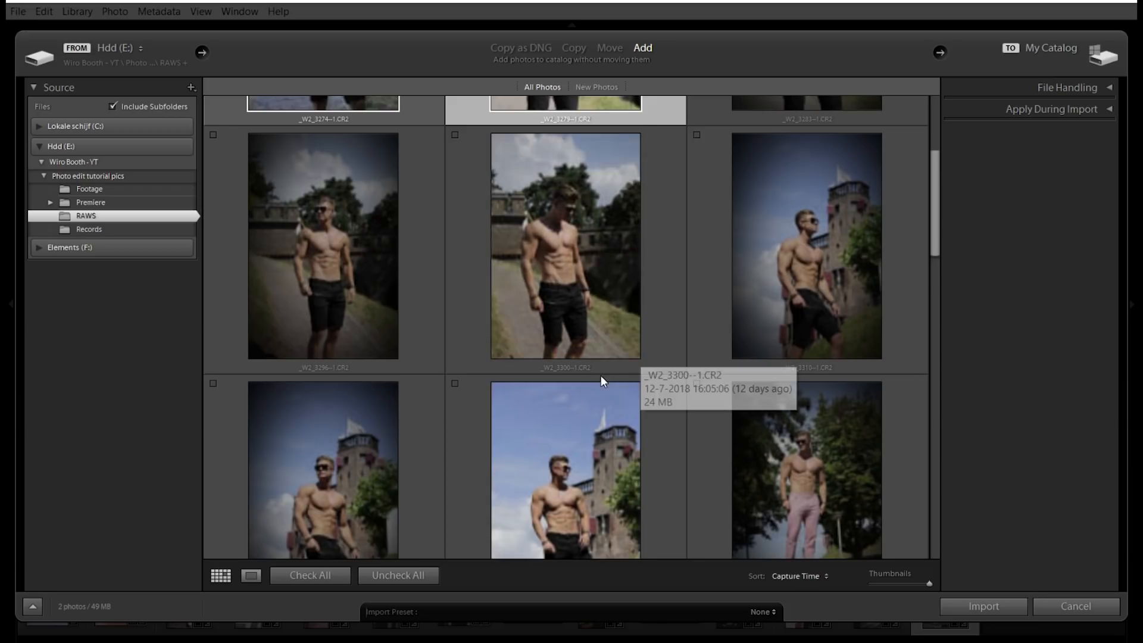
scroll(320, 355, "down", 3)
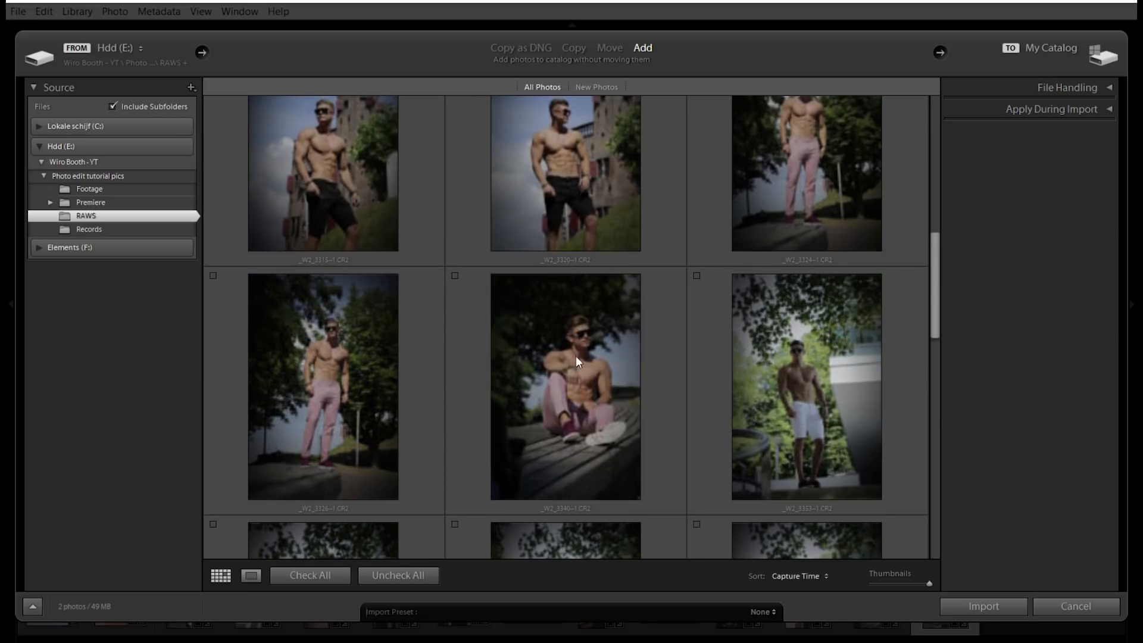
scroll(637, 315, "down", 2)
scroll(559, 337, "down", 2)
scroll(739, 204, "up", 3)
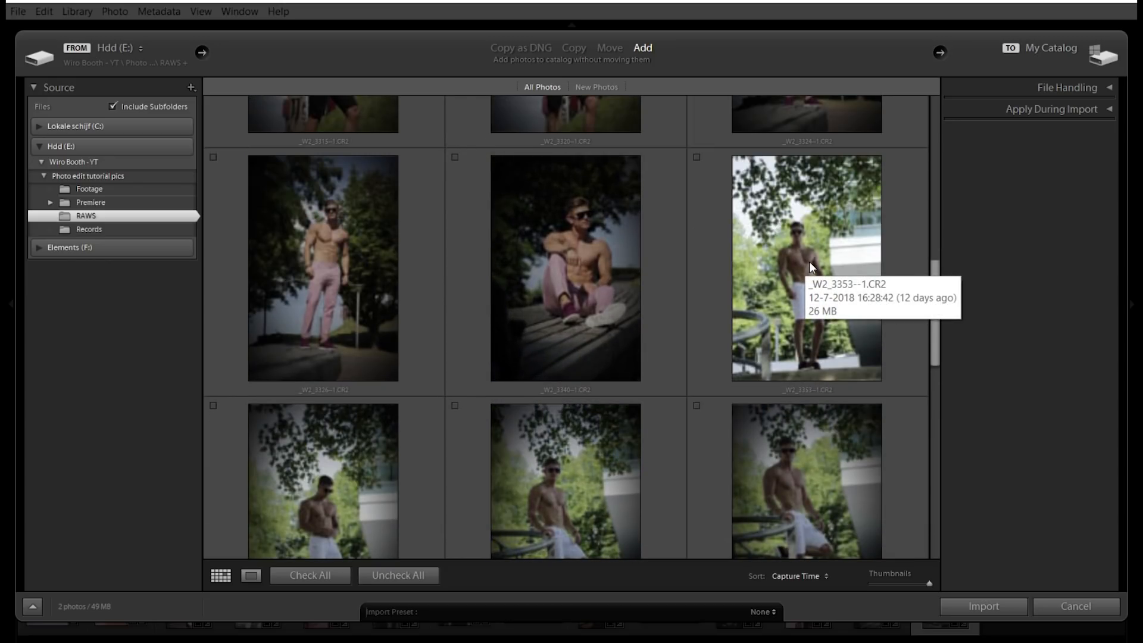
double_click(812, 244)
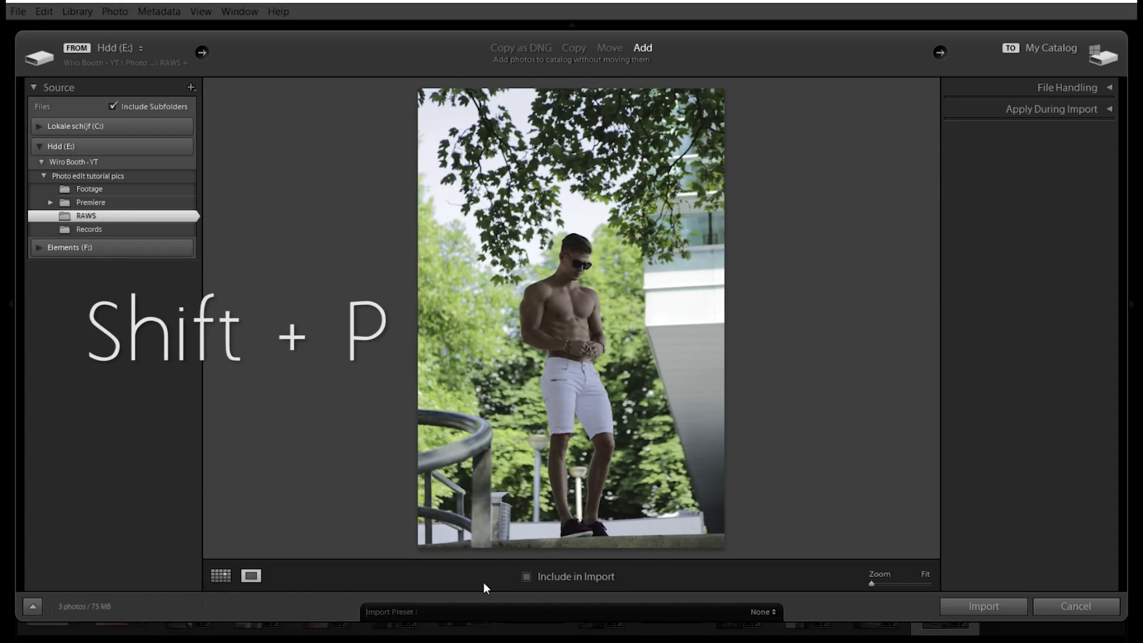
key("g")
- Include the two brick-wall portraits with the black cap at the end of the folder in the import
scroll(664, 481, "down", 3)
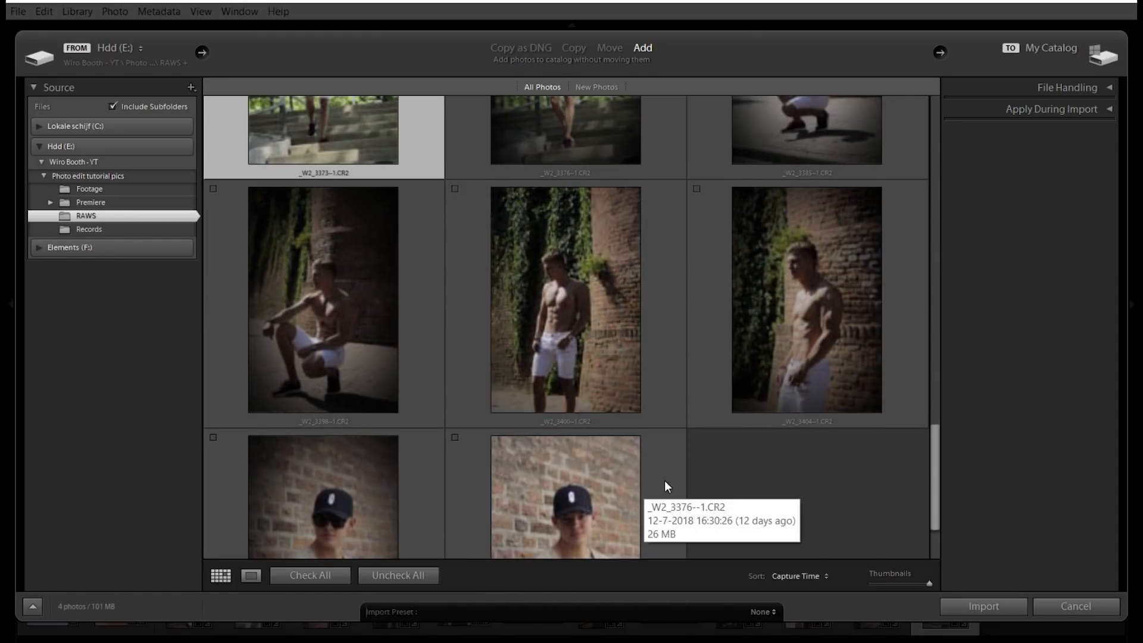
double_click(359, 428)
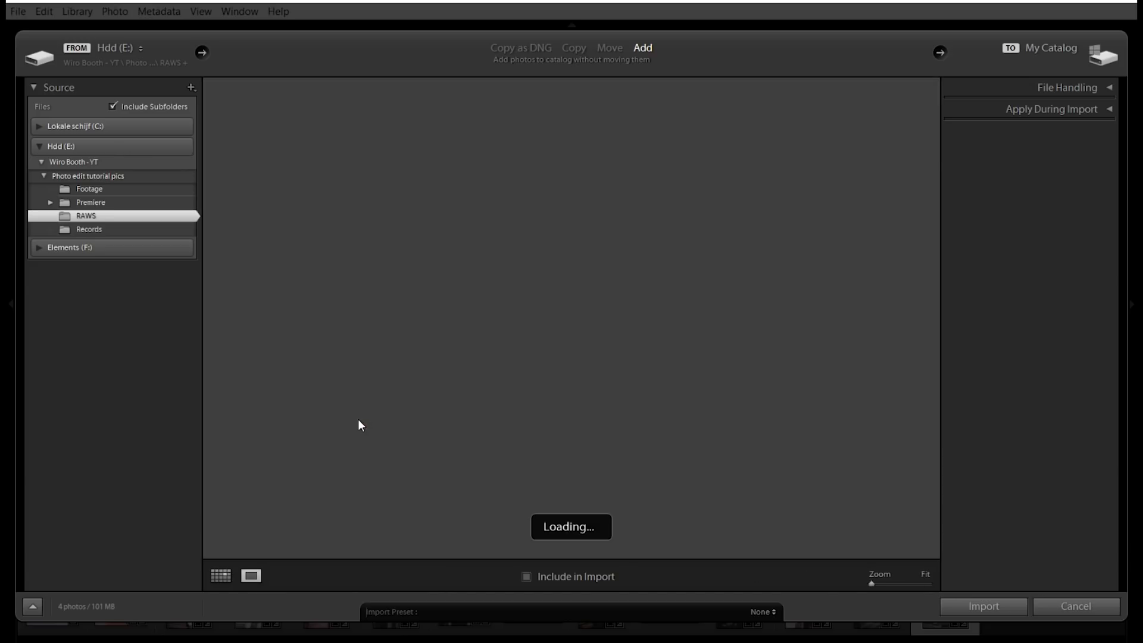
key("shift+p")
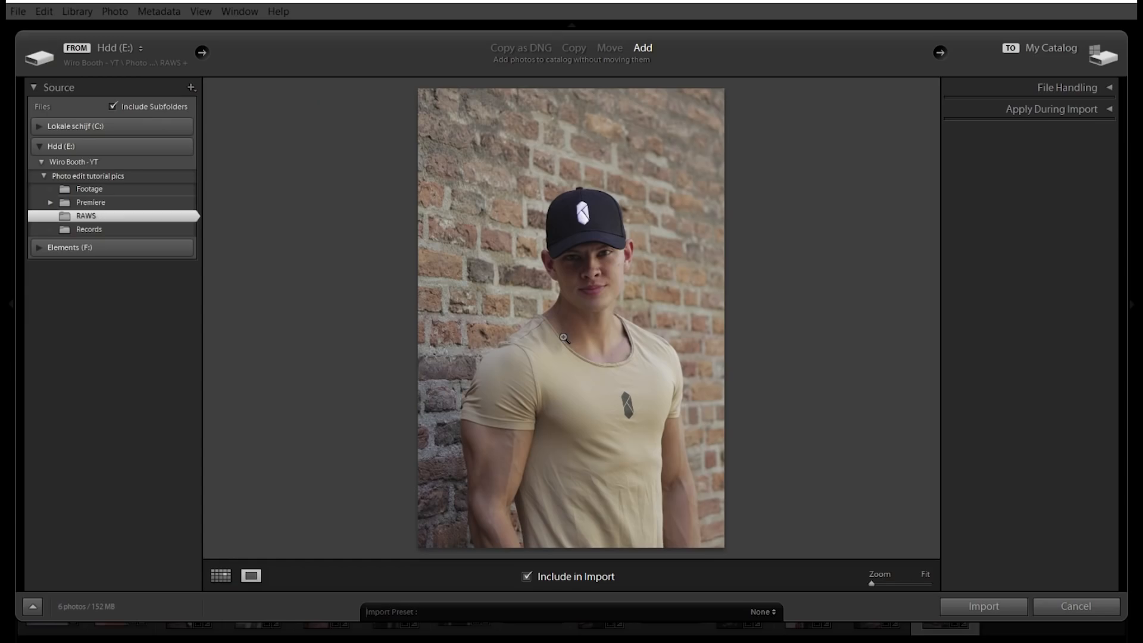
key("g")
- Include the bench portrait _W2_3340--1.CR2 as well and import all the checked photos into the catalog
scroll(476, 402, "up", 10)
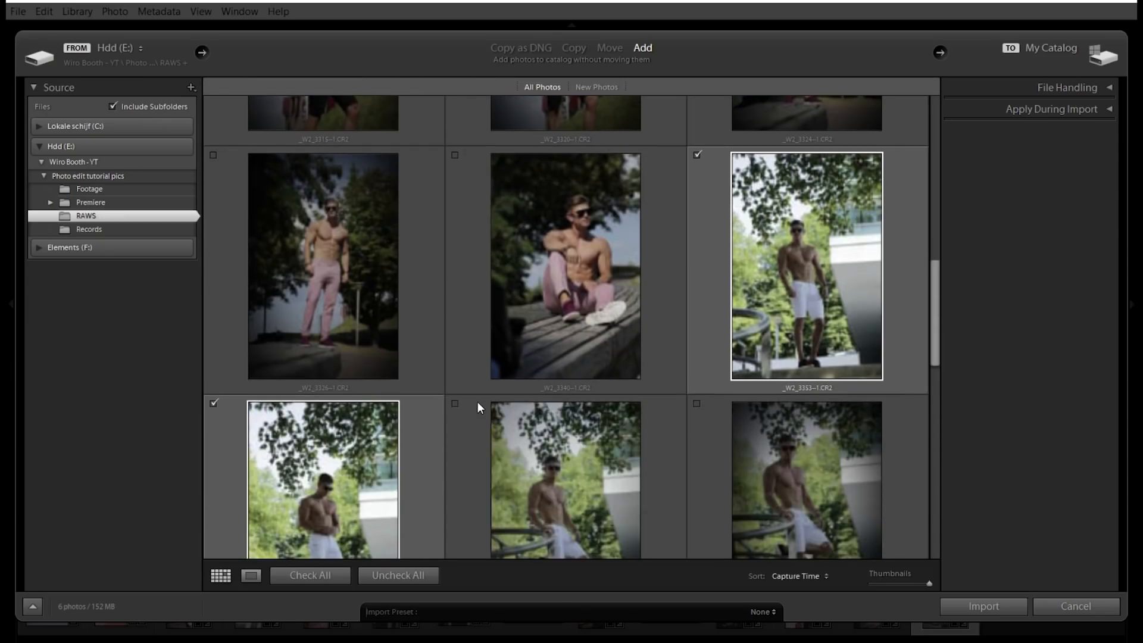
scroll(616, 402, "down", 10)
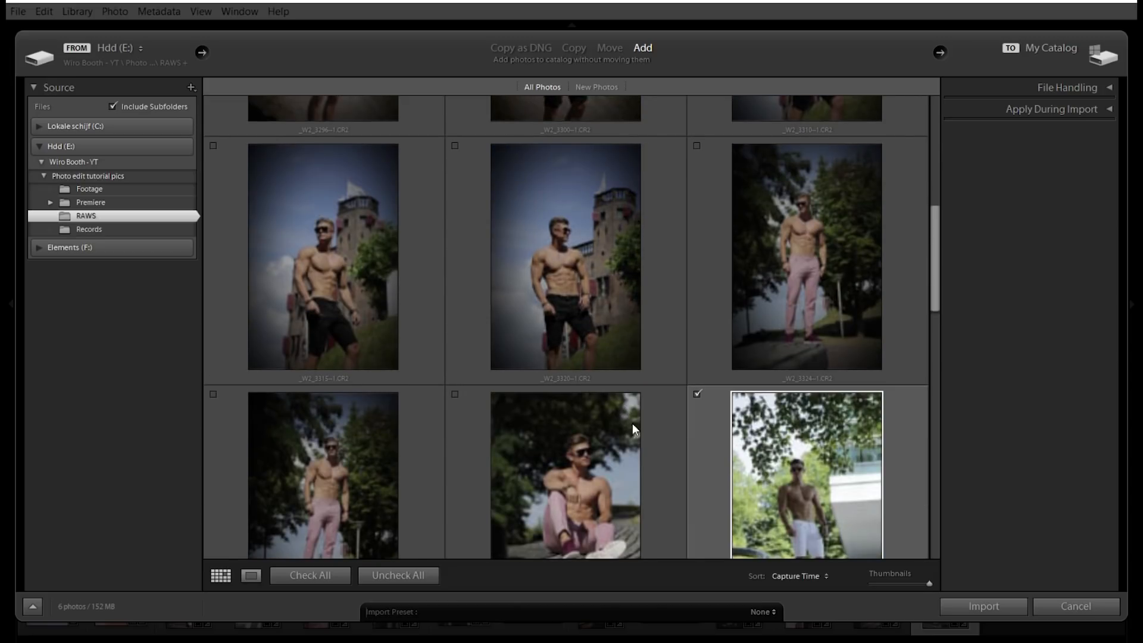
scroll(623, 438, "up", 2)
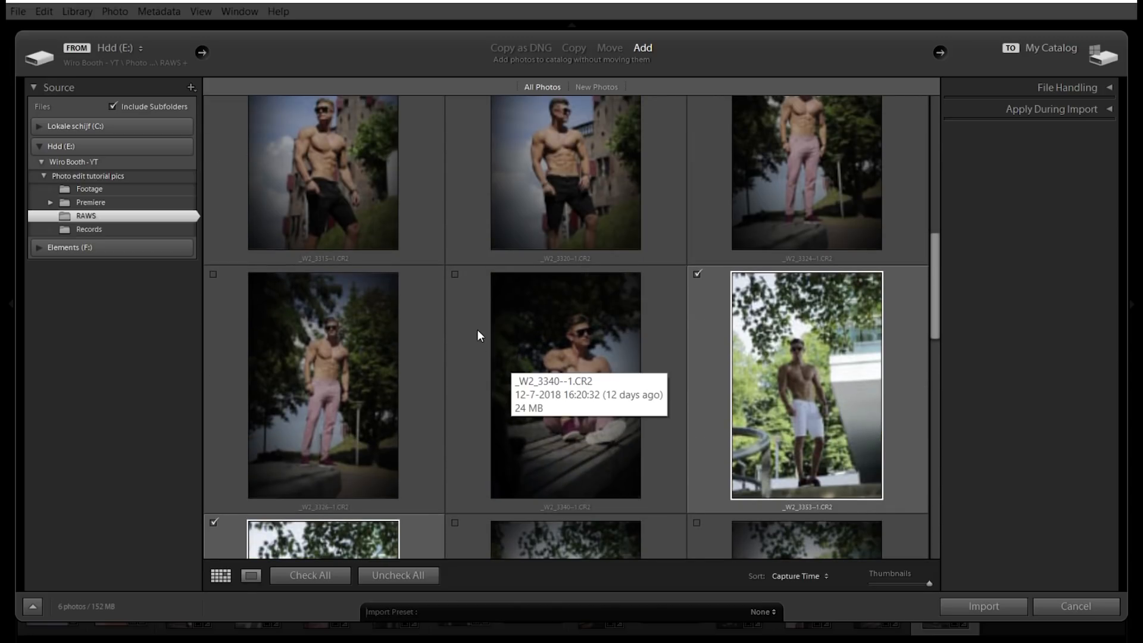
left_click(455, 275)
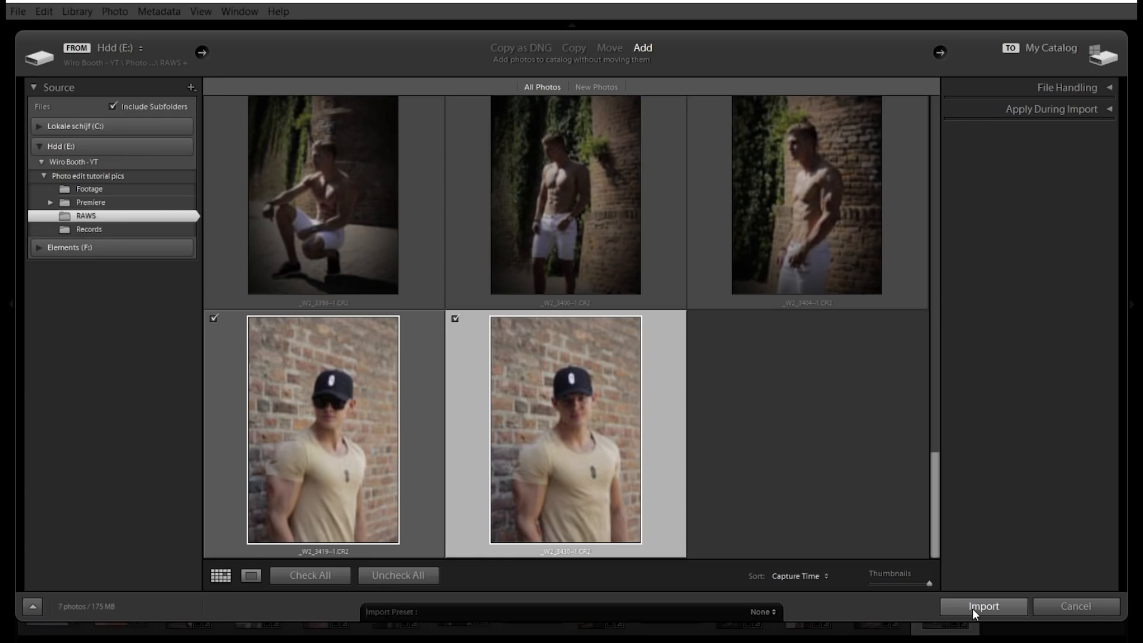
left_click(973, 609)
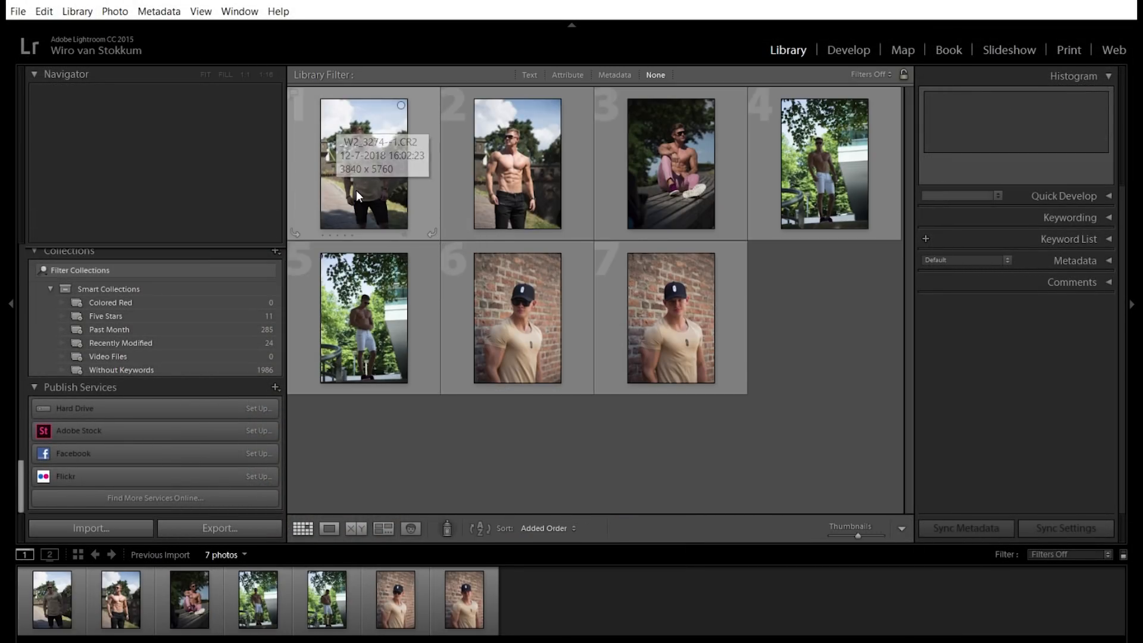
- Select all seven newly imported photos and add them to the Quick Collection
left_click(400, 153)
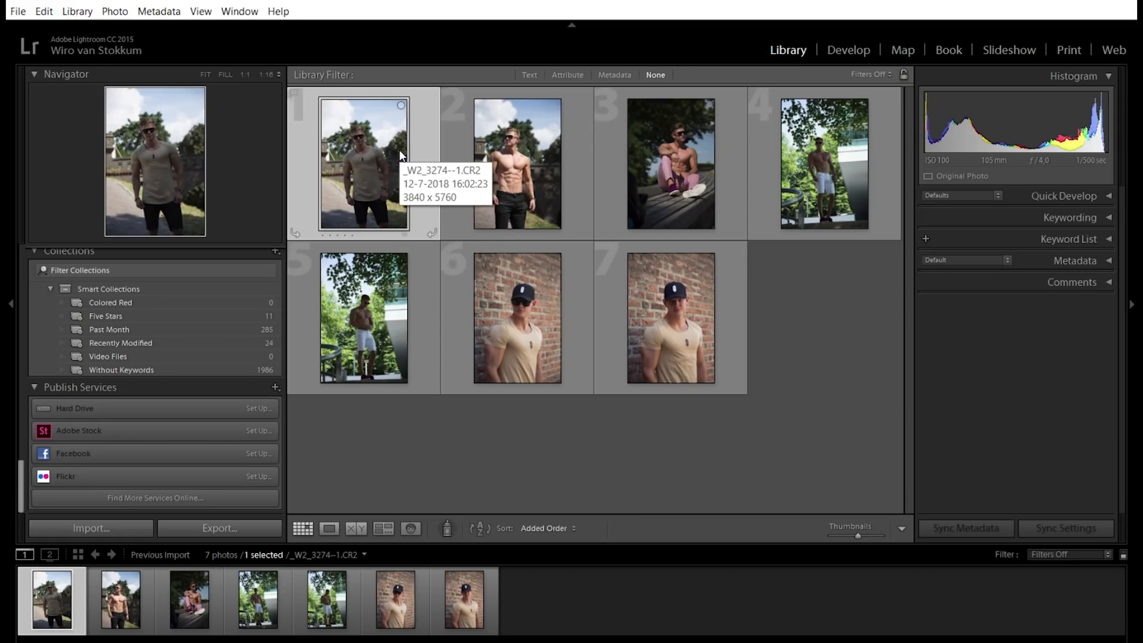
key("ctrl+a")
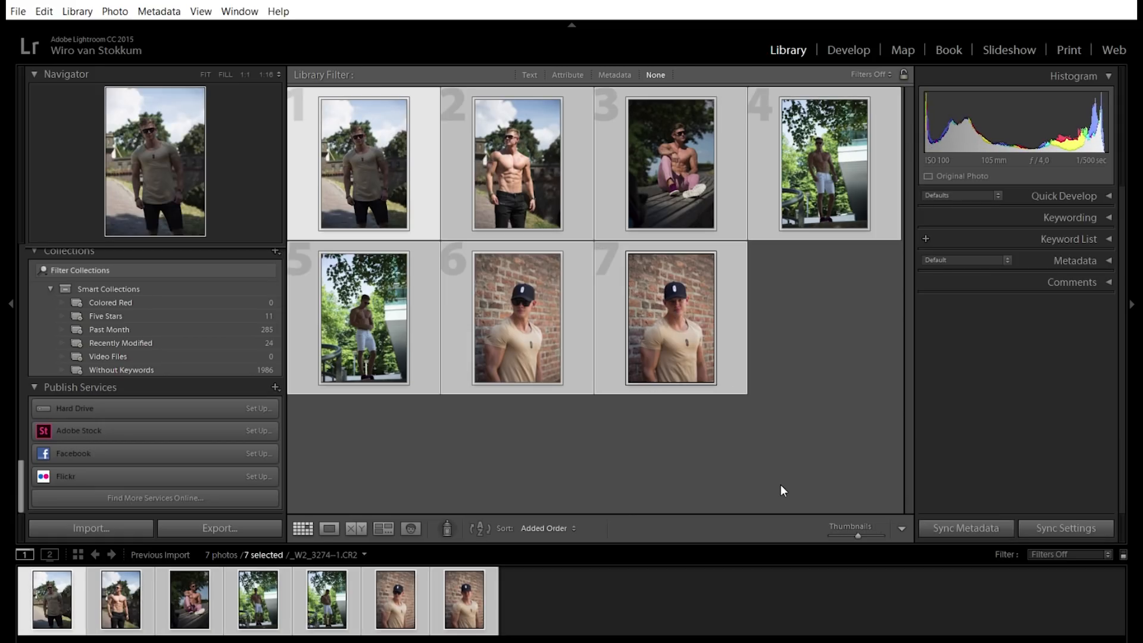
left_click(554, 262)
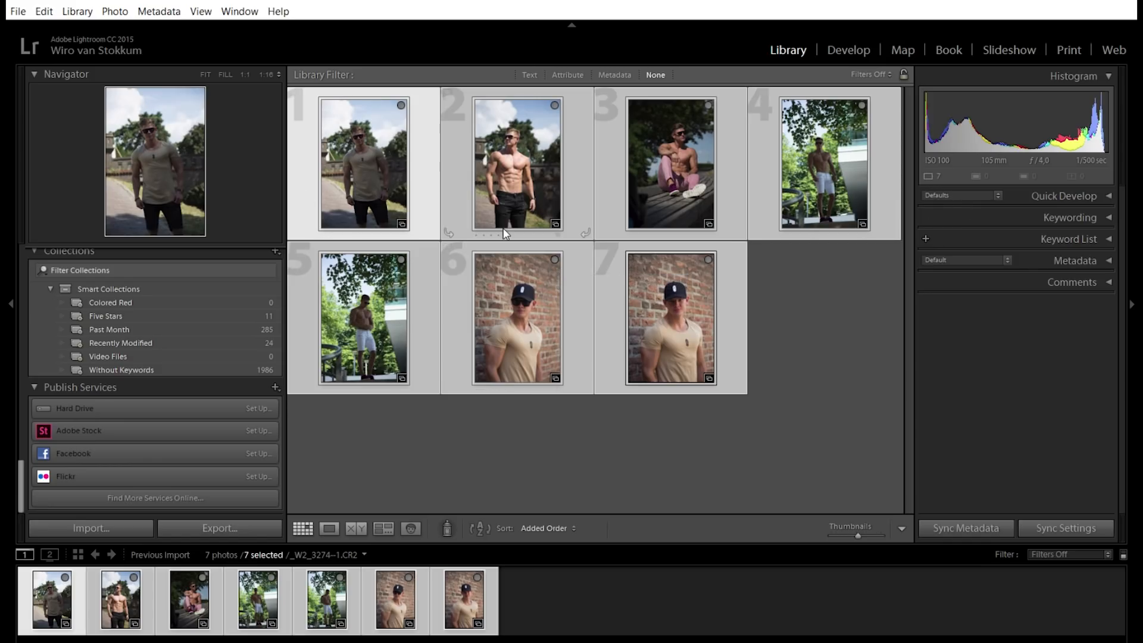
key("b")
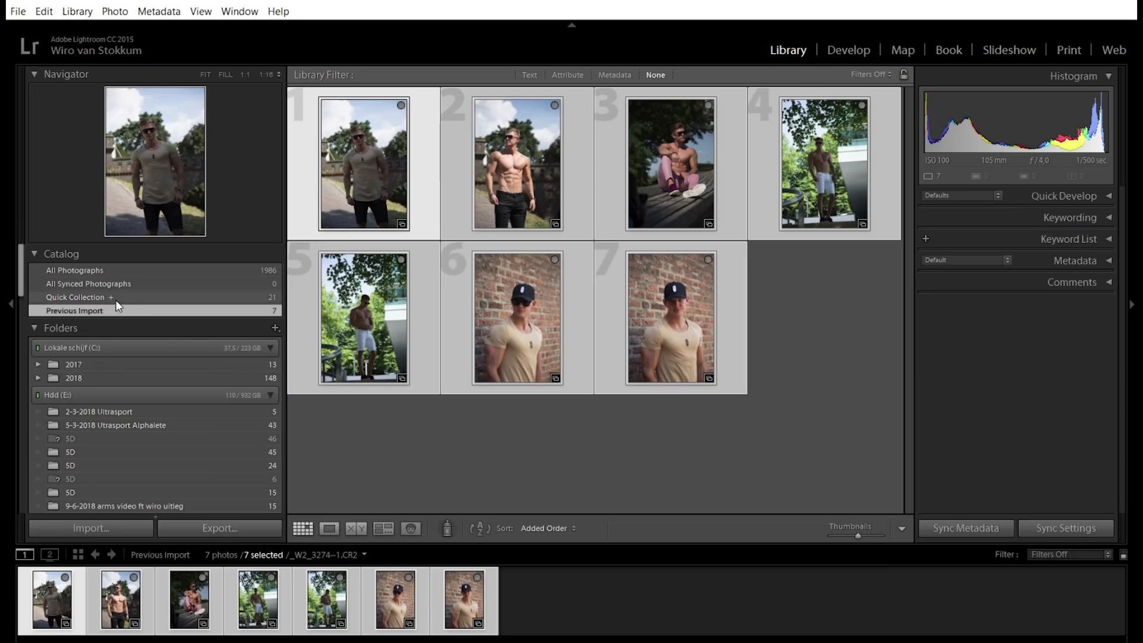
- Open the Quick Collection in the catalog, go to the newly added photos and clear the selection
left_click(118, 297)
scroll(909, 300, "down", 2)
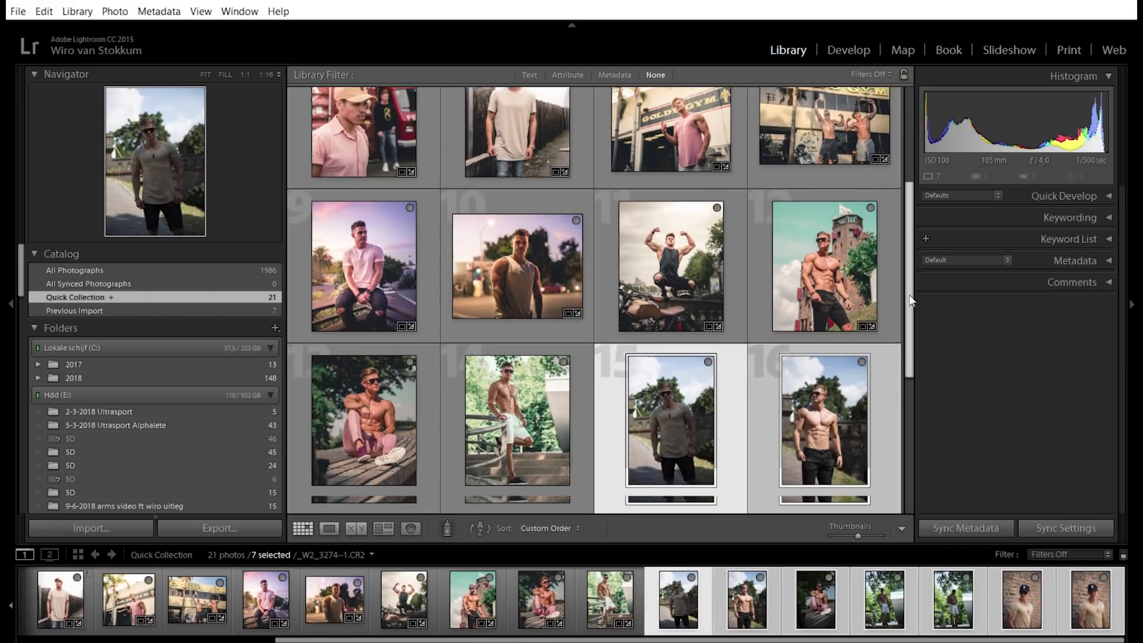
left_click_drag(909, 300, 900, 413)
left_click(896, 416)
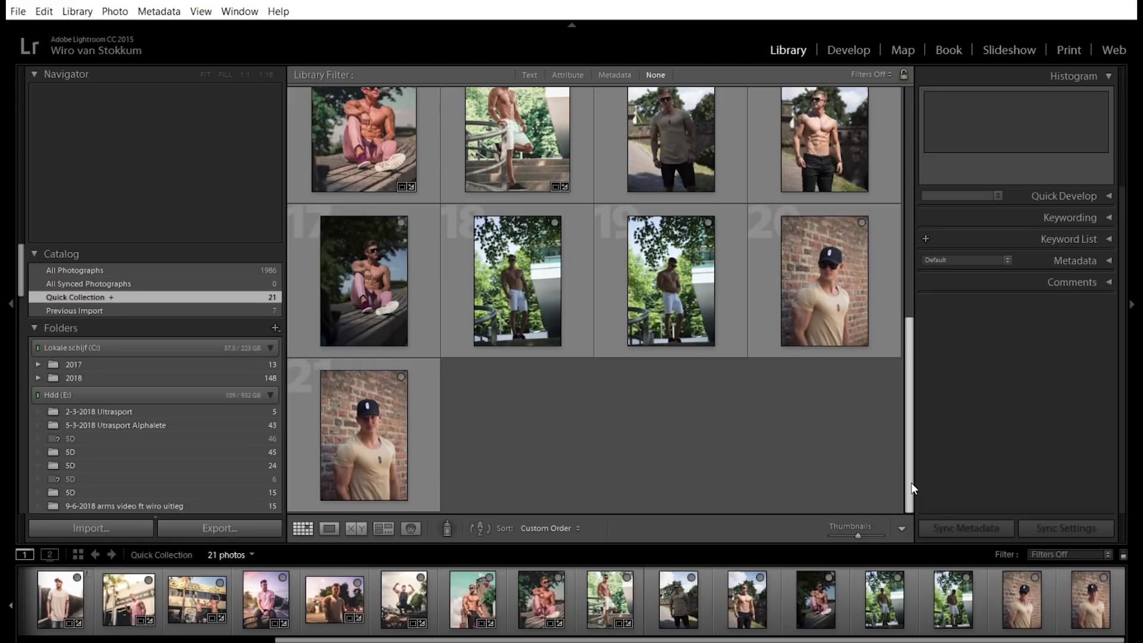
- Open the edited stairs portrait _W2_3358.CR2 in Develop and copy its settings, including the crop
left_click_drag(914, 488, 915, 425)
scroll(916, 378, "up", 1)
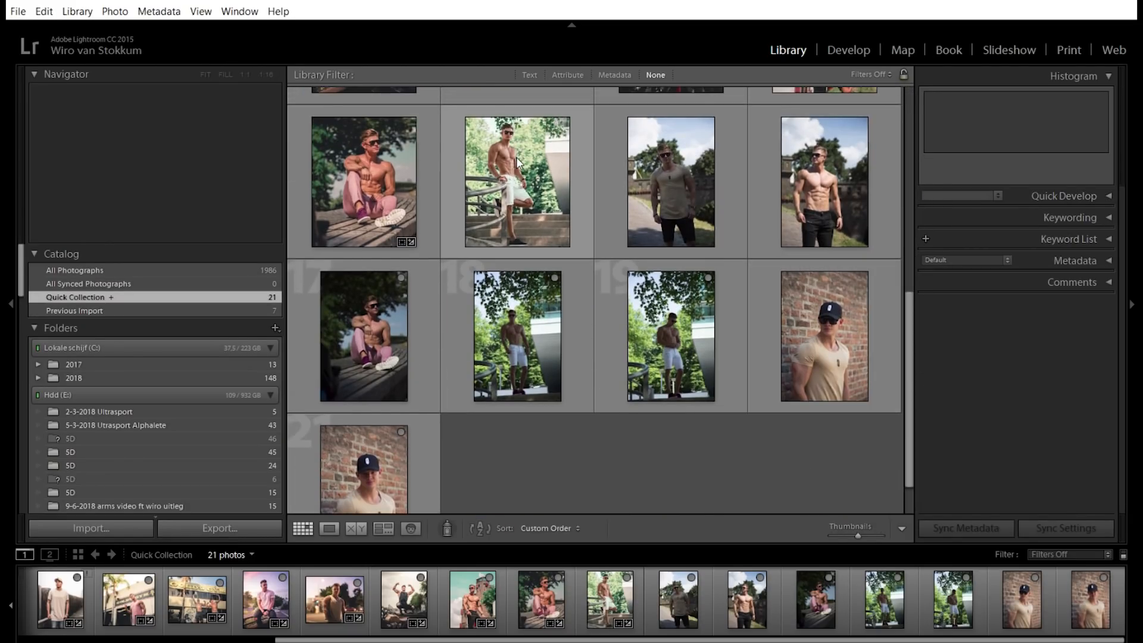
left_click(518, 178)
left_click(849, 50)
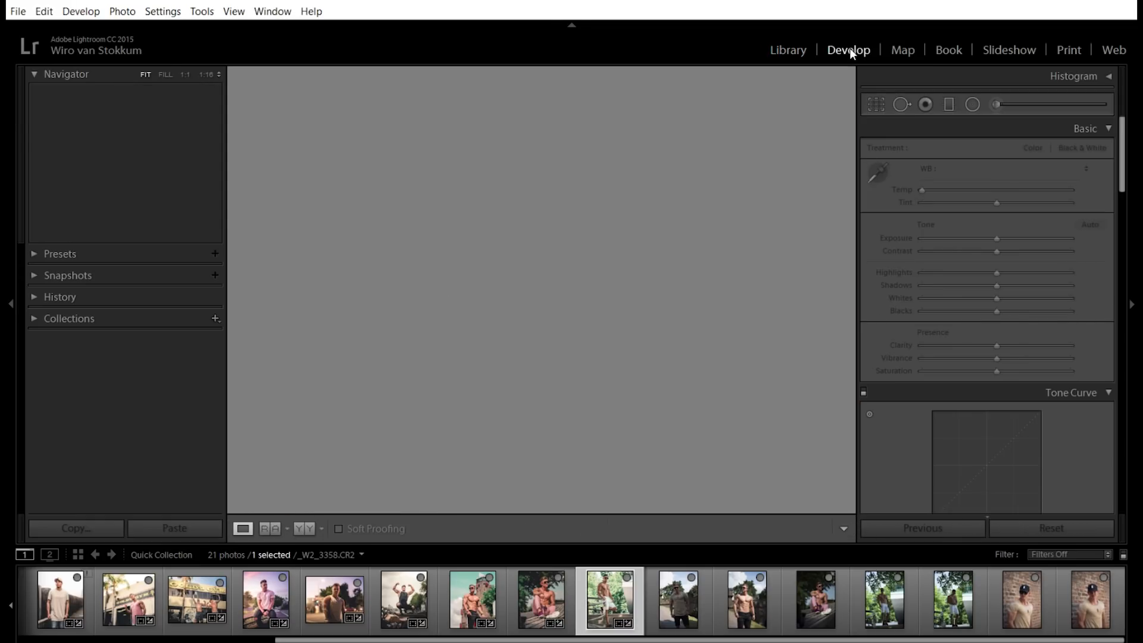
left_click(84, 530)
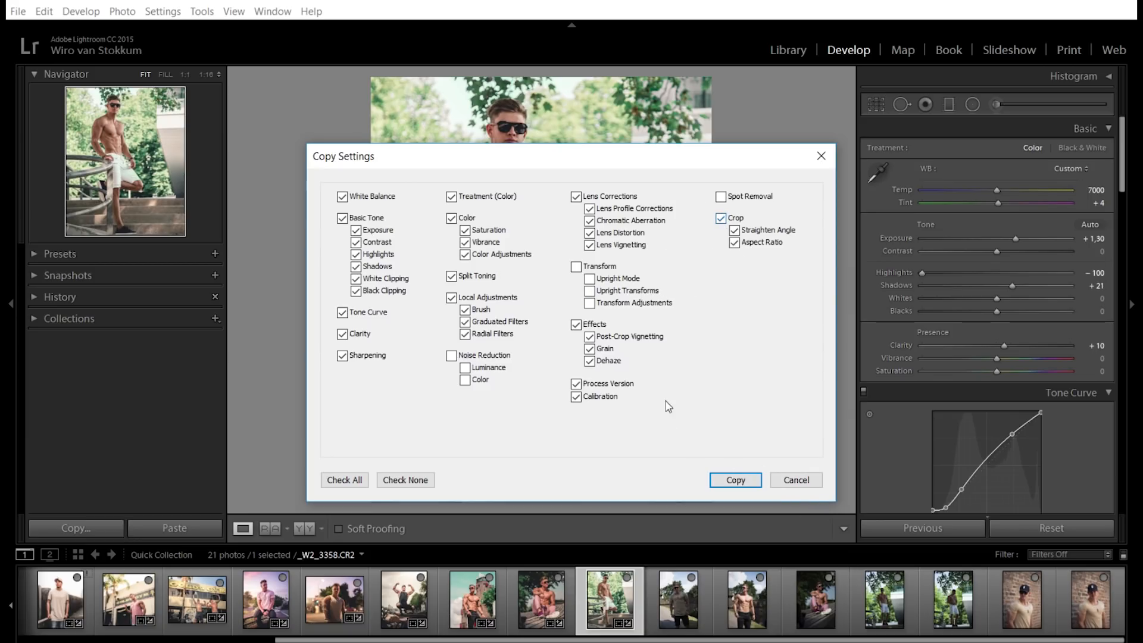
left_click(733, 482)
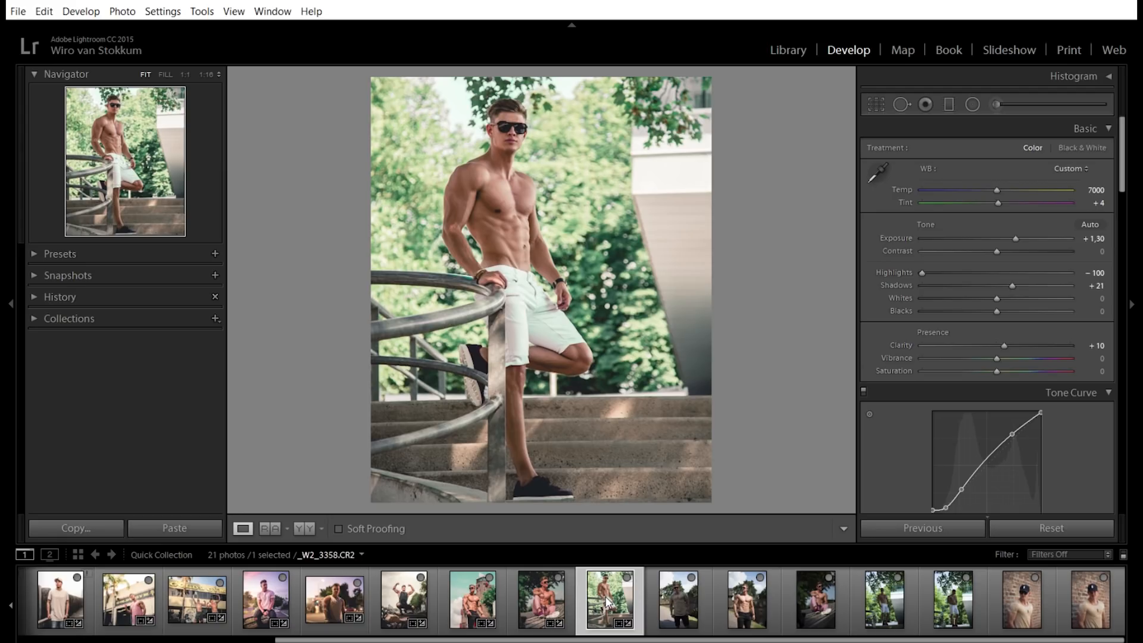
- Try pasting the copied settings onto the standing white-shorts portrait _W2_3353--1.CR2 and check its Adjustment Brush pins
left_click(892, 606)
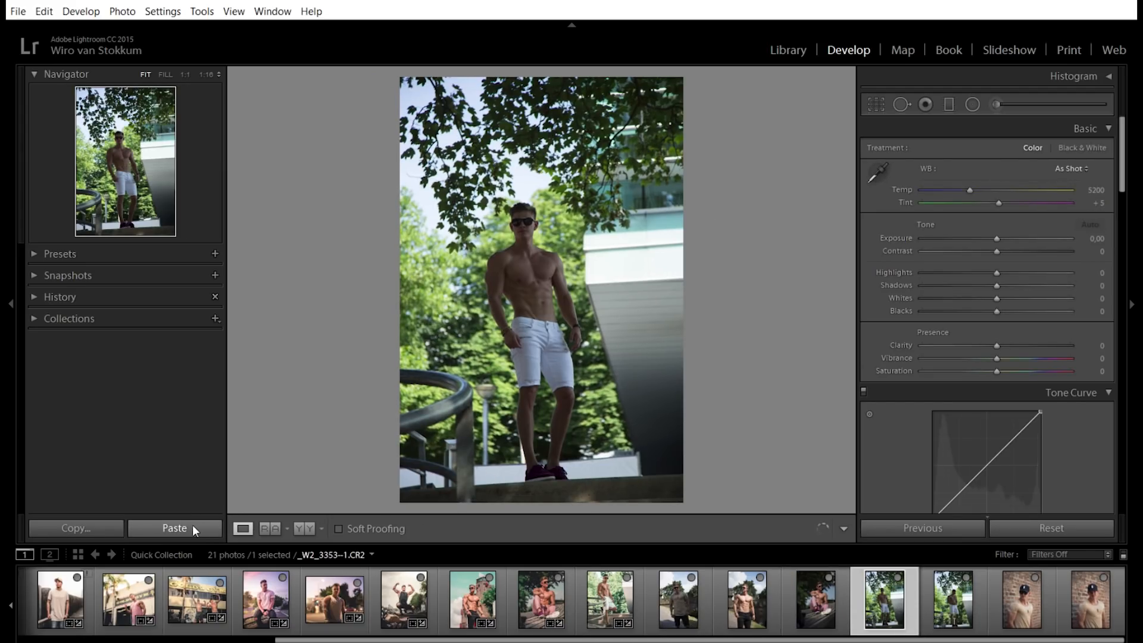
left_click(194, 529)
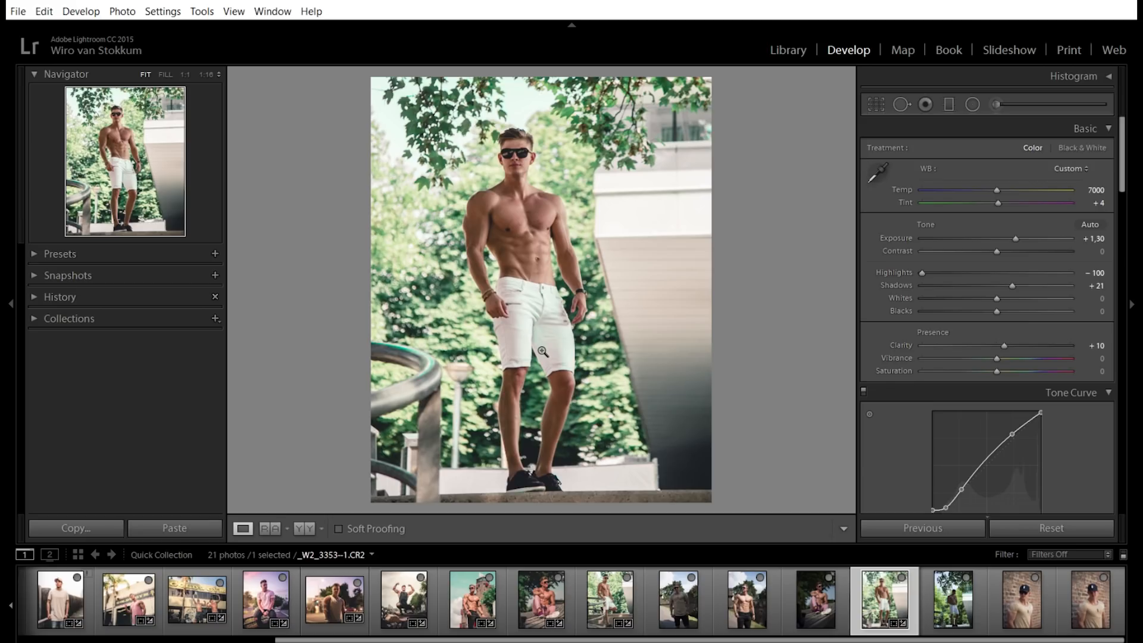
left_click(996, 103)
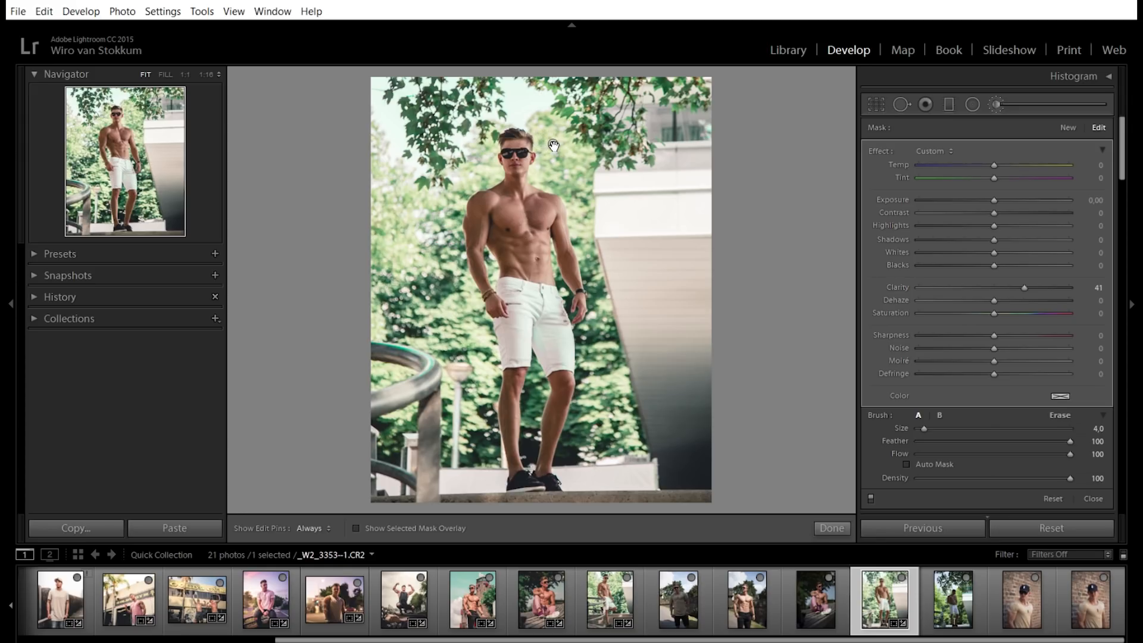
mouse_move(554, 145)
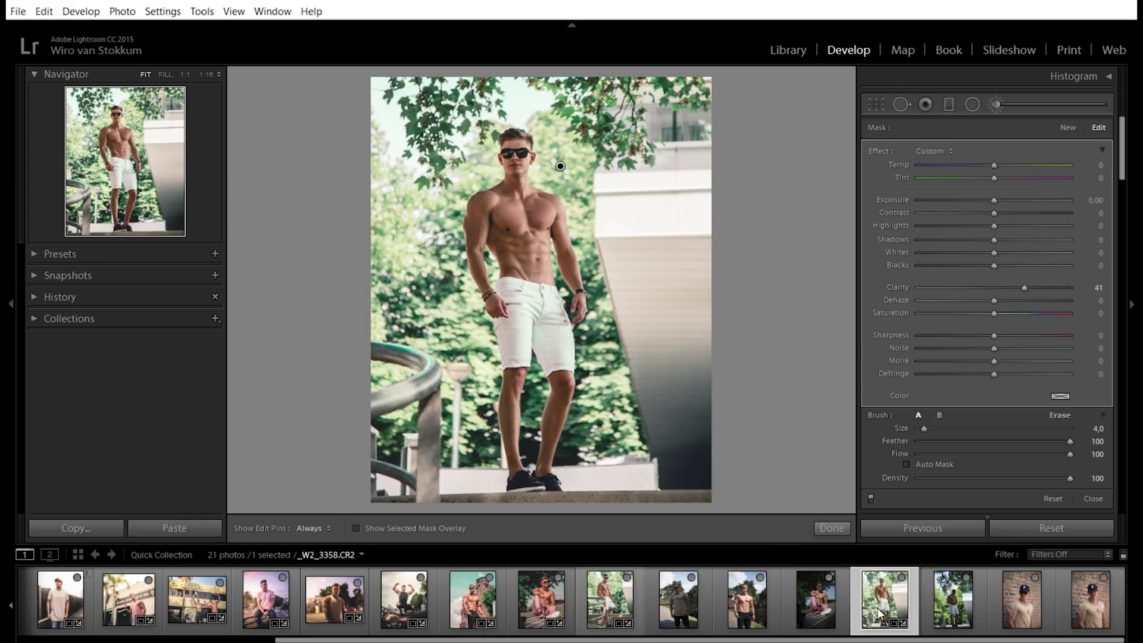
- Crop the beige T-shirt portrait _W2_3274--1.CR2 to 4 x 5 / 8 x 10, reposition it and straighten it to an angle of about 2.03
left_click(706, 600)
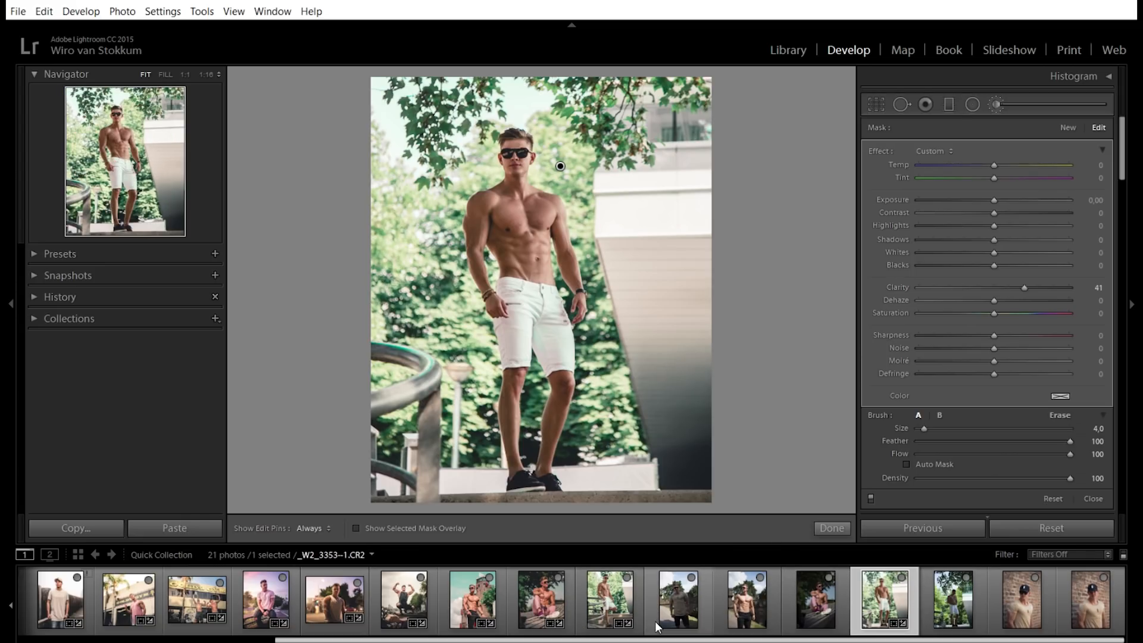
left_click(741, 596)
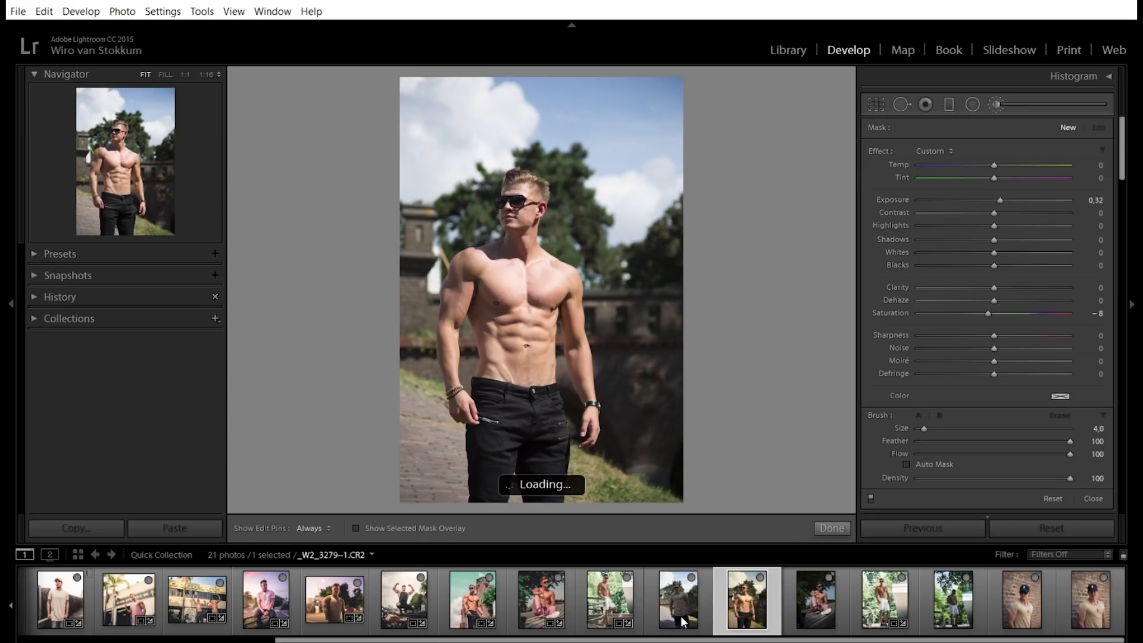
left_click(687, 609)
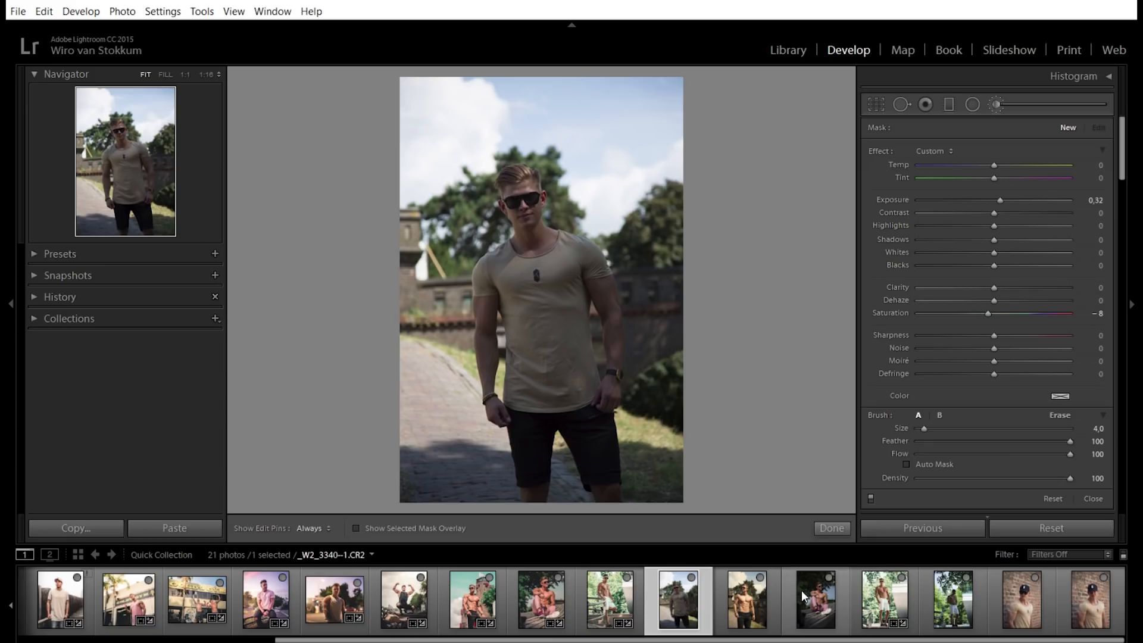
left_click(811, 611)
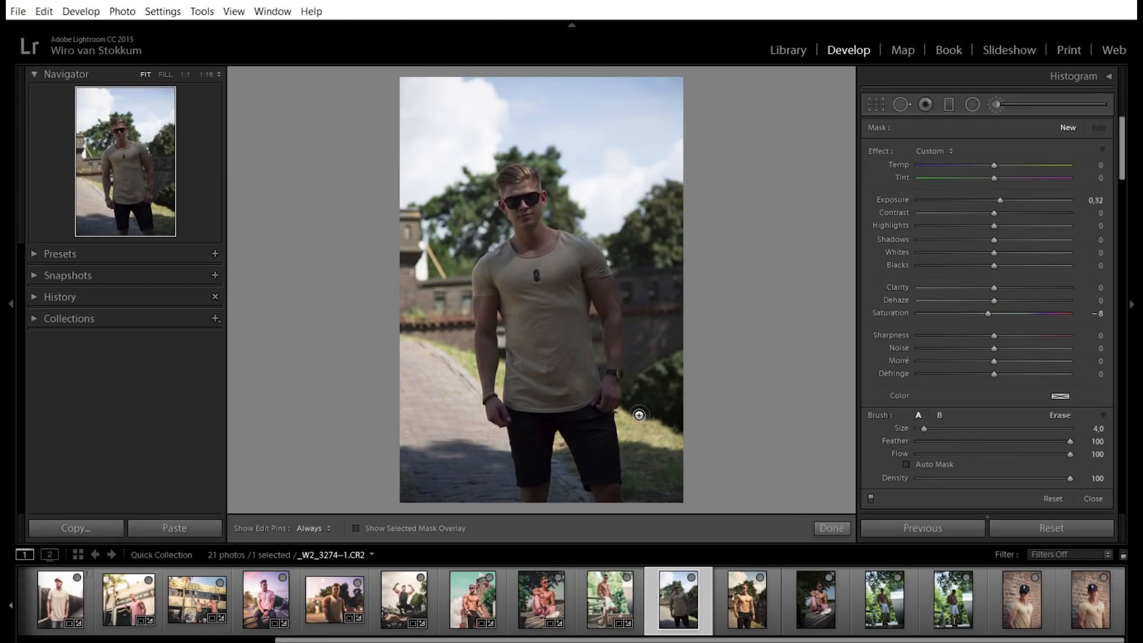
left_click(870, 103)
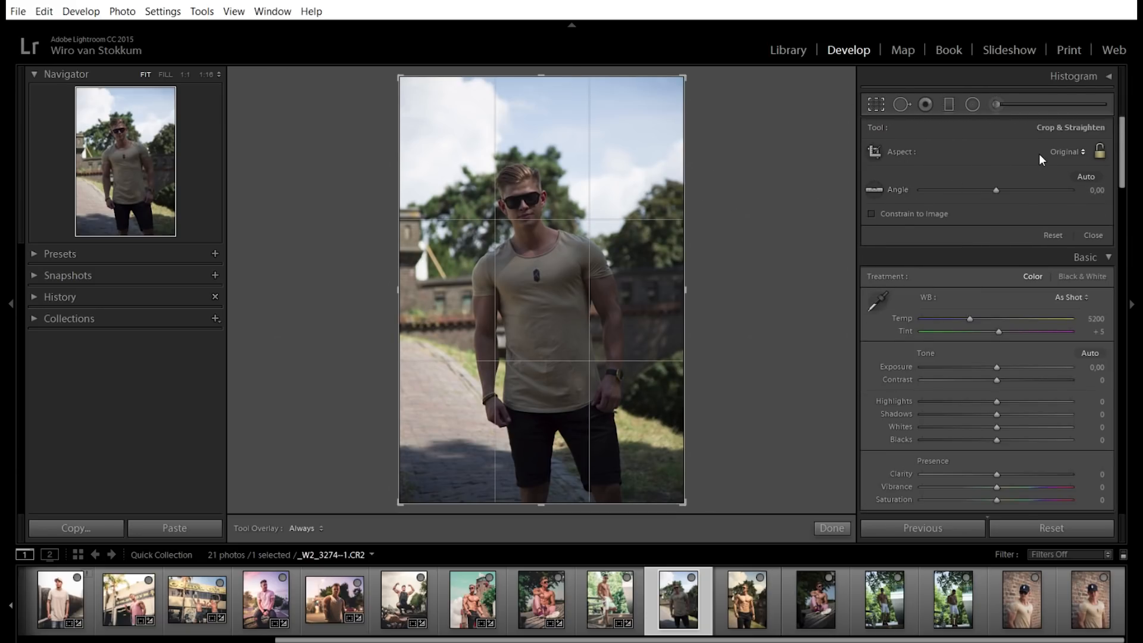
left_click(1064, 153)
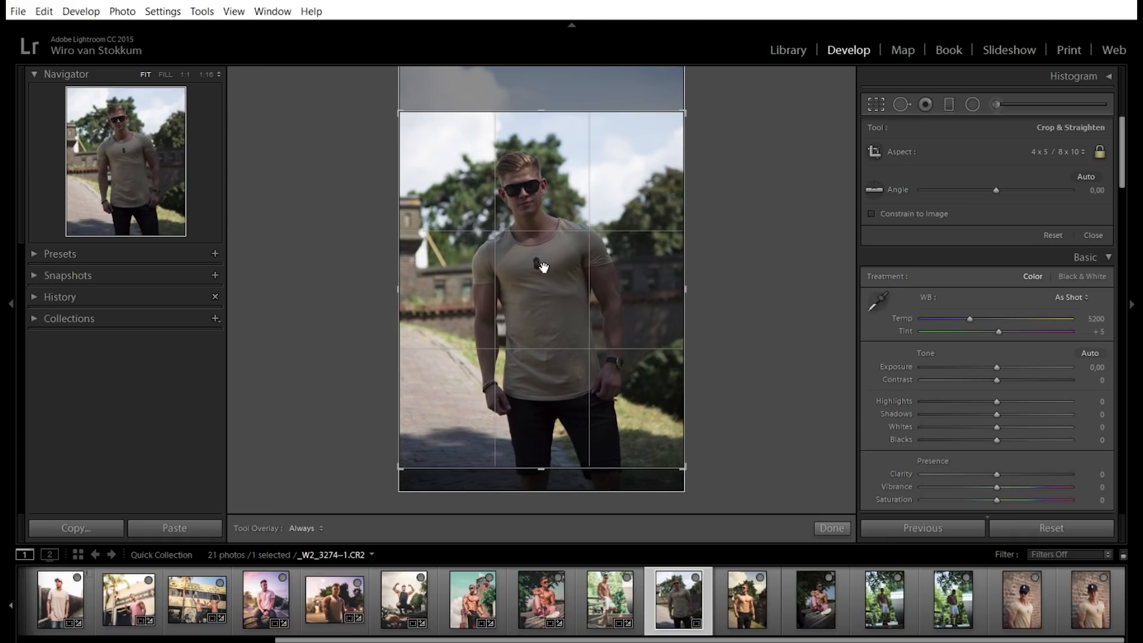
mouse_move(543, 266)
left_mouse_down()
mouse_move(541, 301)
mouse_move(551, 245)
left_mouse_up()
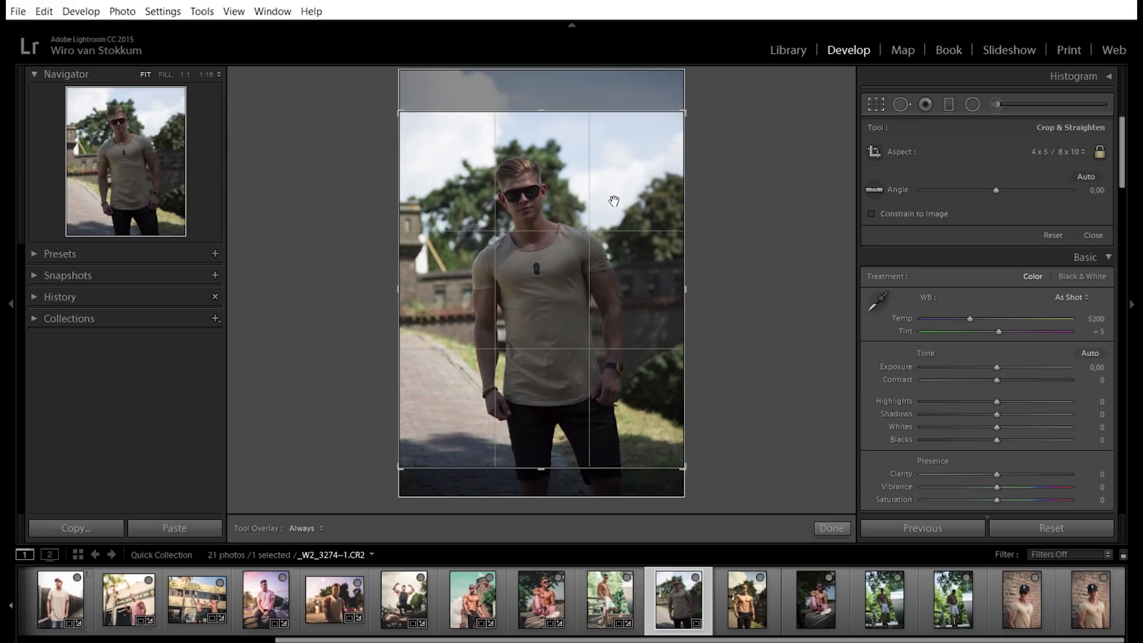
left_click_drag(996, 190, 998, 188)
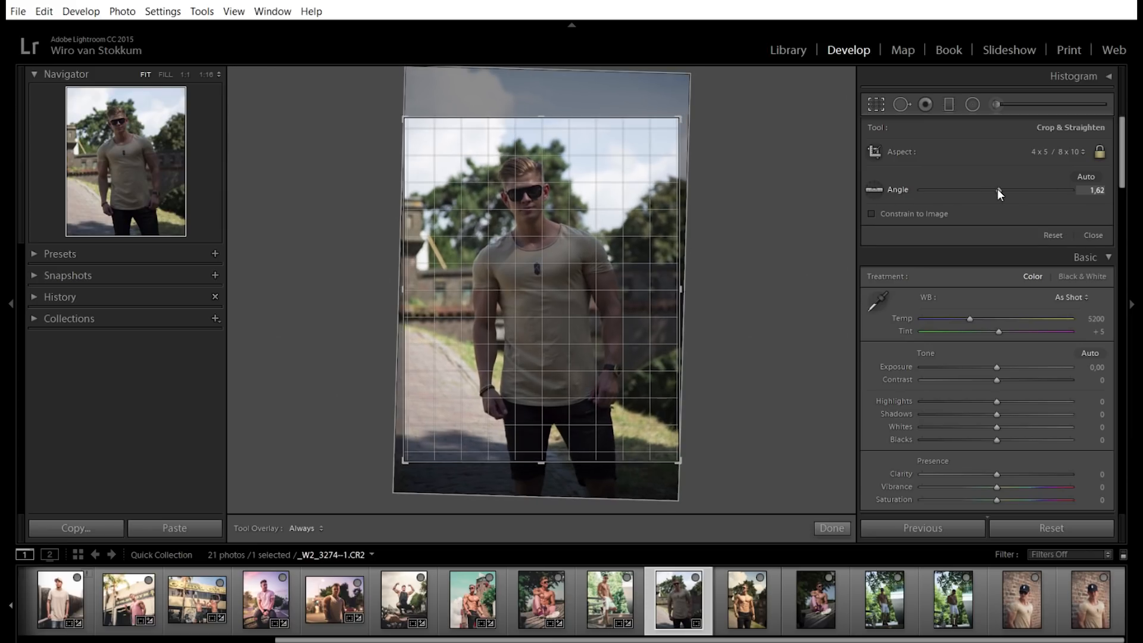
left_click(840, 529)
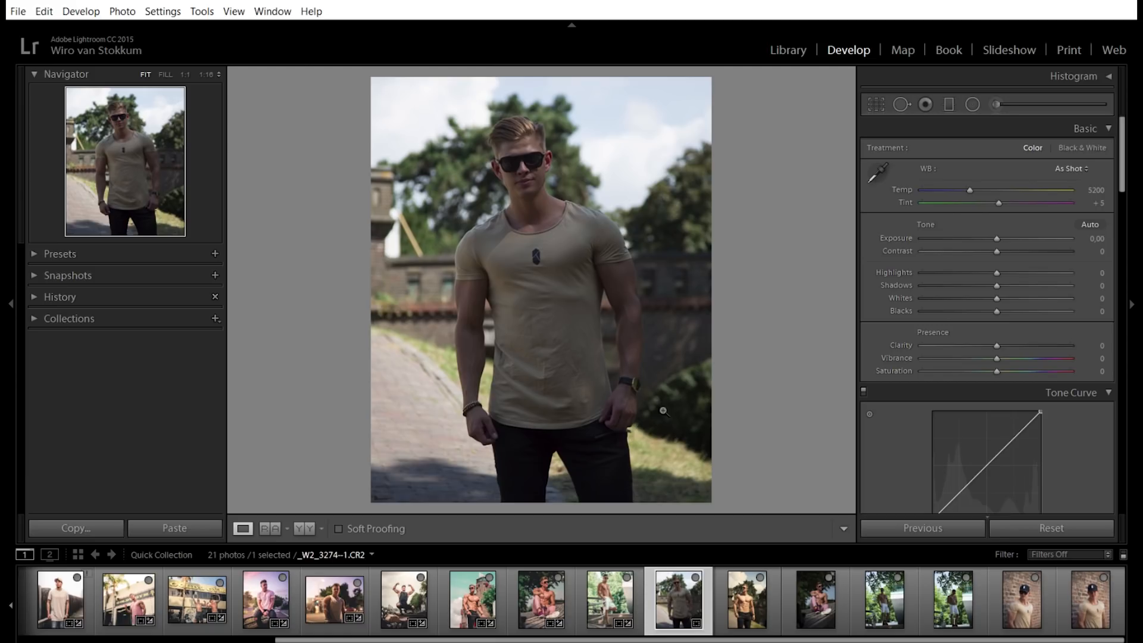
- Reopen the T-shirt portrait's crop and increase its straightening angle to about 3.2
left_click(879, 110)
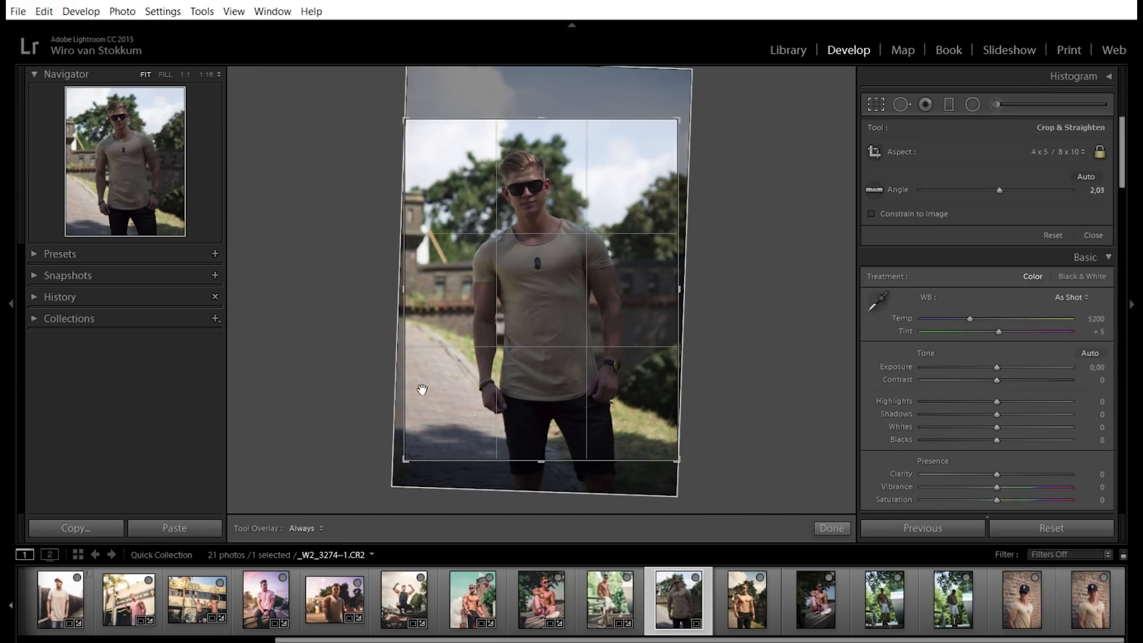
left_click_drag(405, 460, 406, 460)
left_click_drag(1000, 189, 1002, 187)
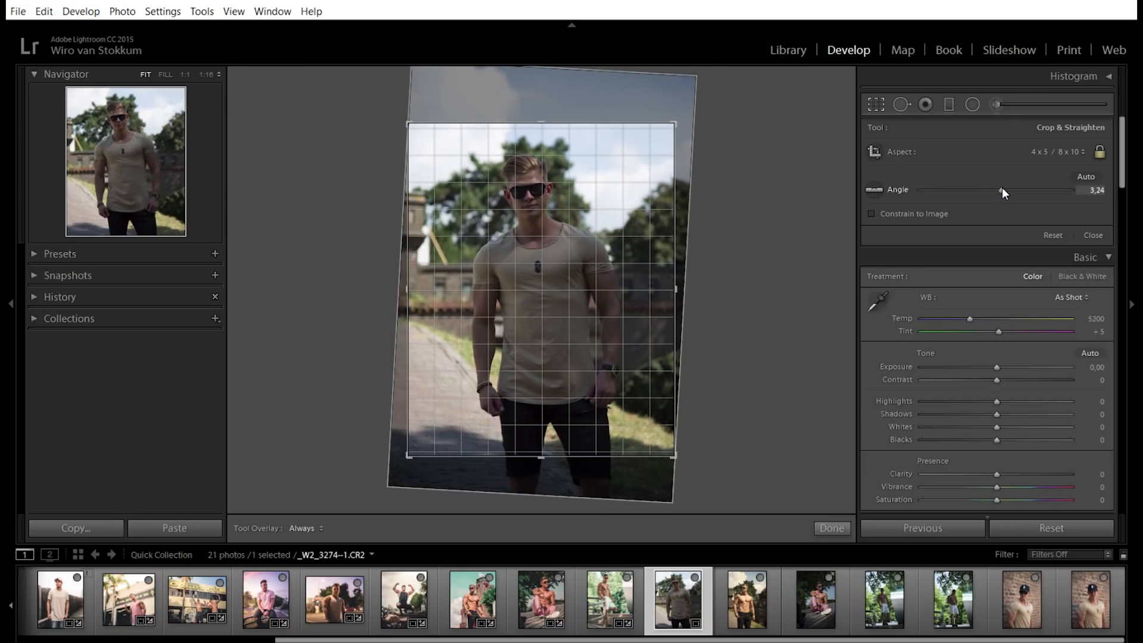
key("Return")
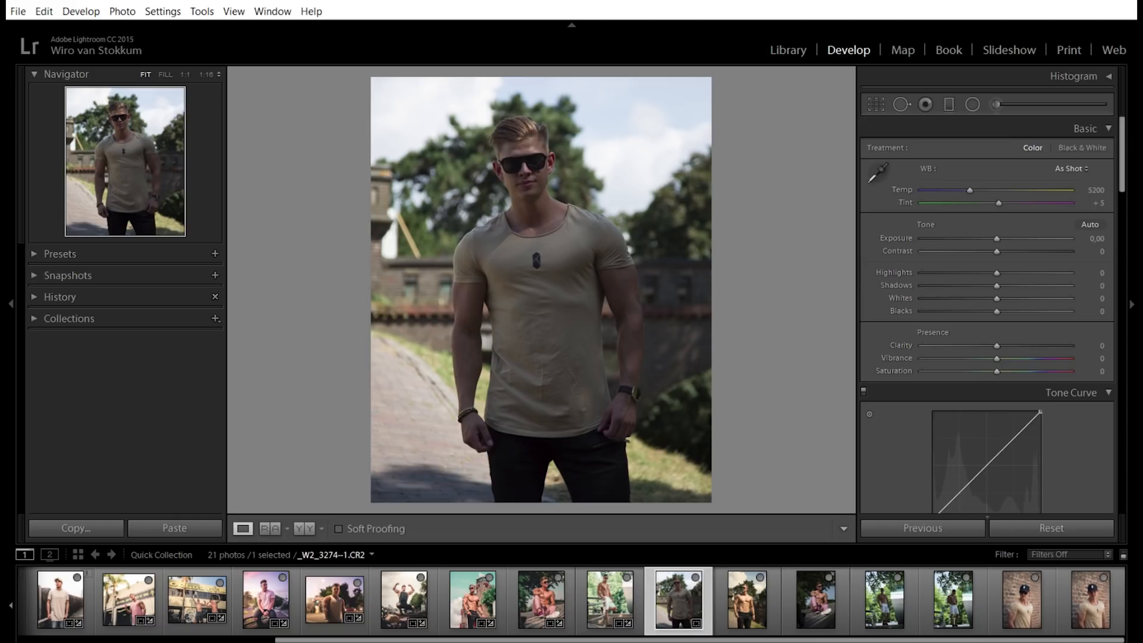
- Crop the white-shorts portrait _W2_3353--1.CR2 to a 4 x 5 / 8 x 10 frame around the standing man, trimming the foliage above
left_click(953, 598)
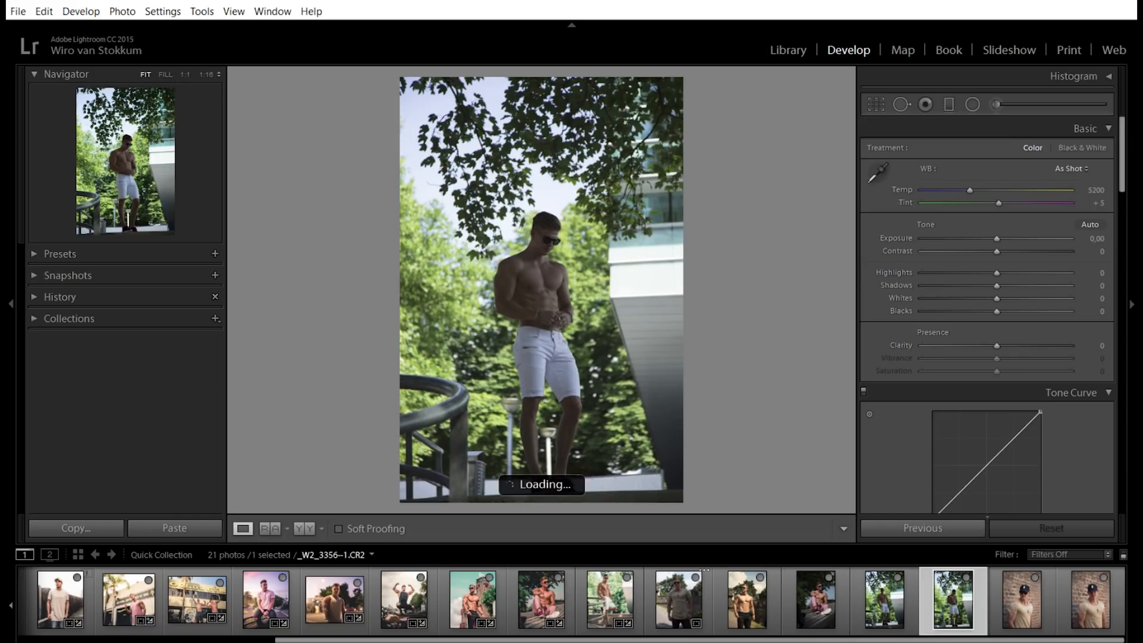
key("Left")
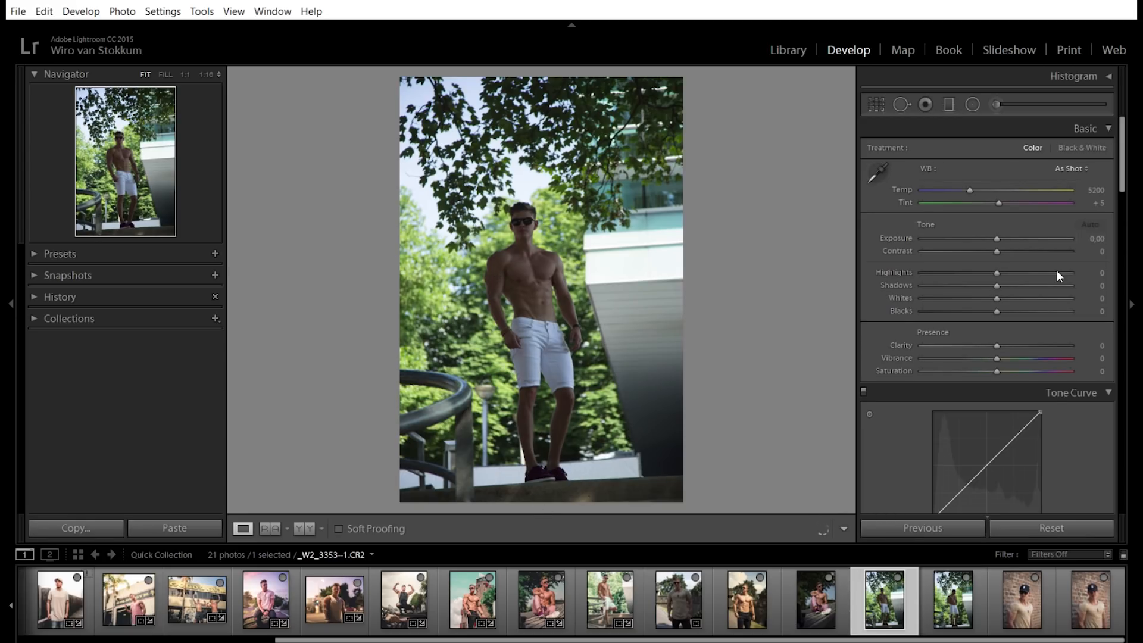
left_click(956, 624)
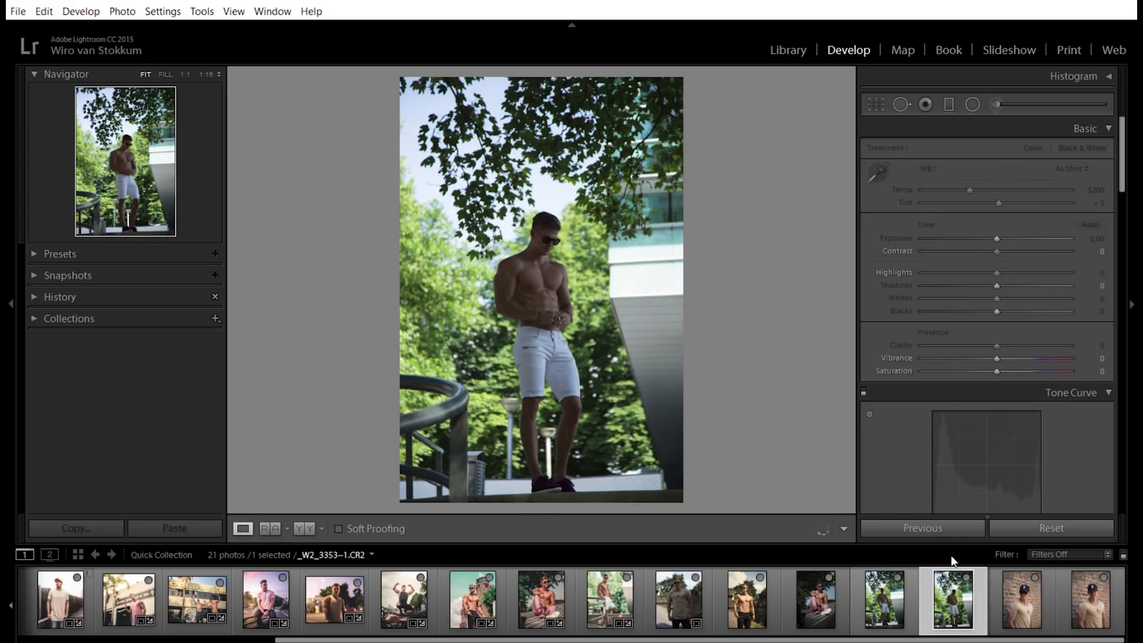
left_click(901, 610)
key("r")
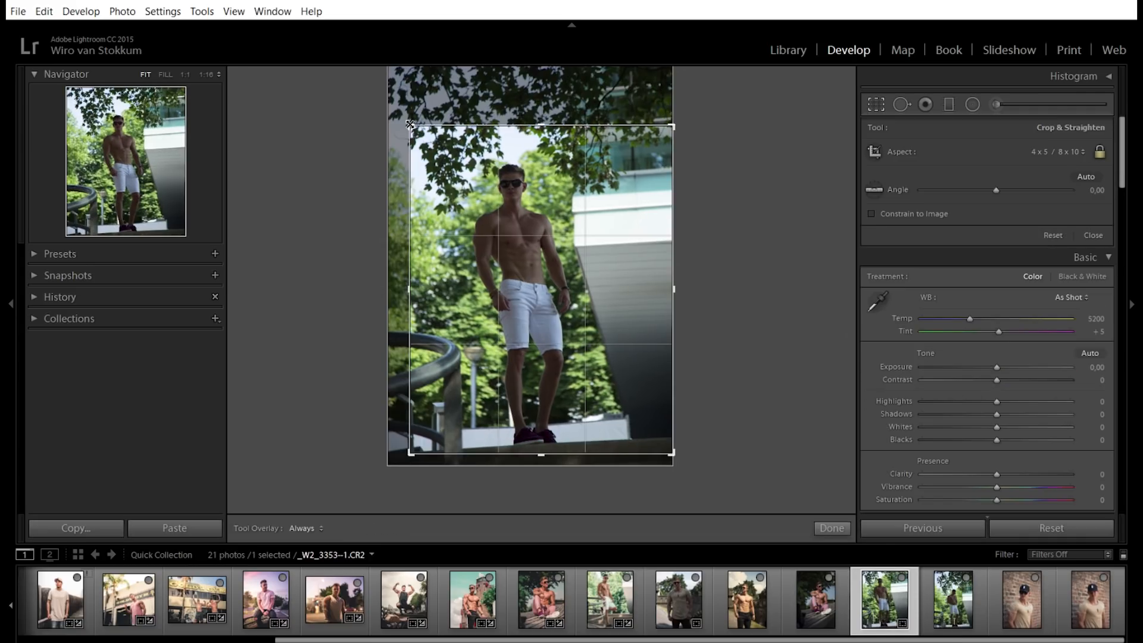
left_click_drag(674, 125, 668, 113)
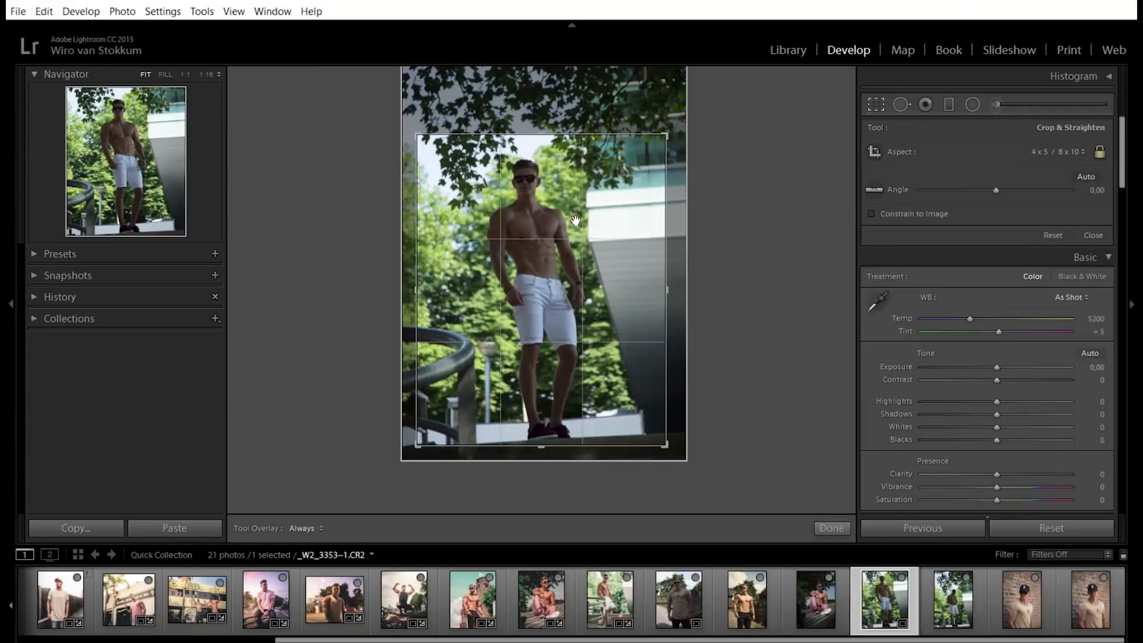
left_click_drag(665, 135, 684, 111)
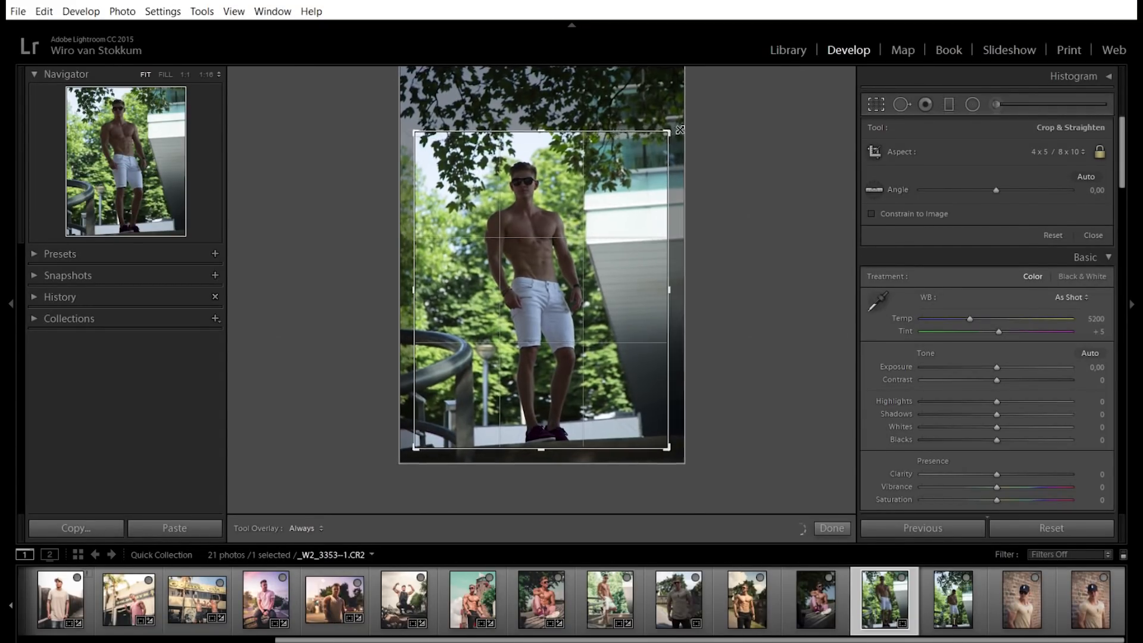
- Tighten the white-shorts portrait's crop frame and reposition the photo so the man stands near its centre
left_click_drag(530, 257, 535, 250)
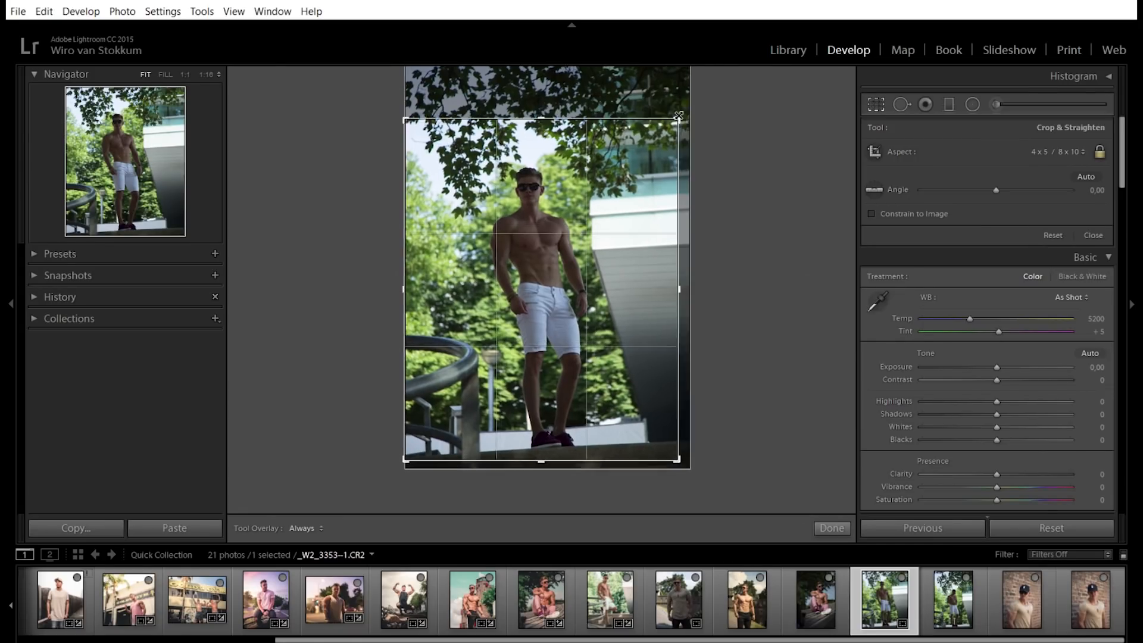
left_click_drag(399, 112, 415, 128)
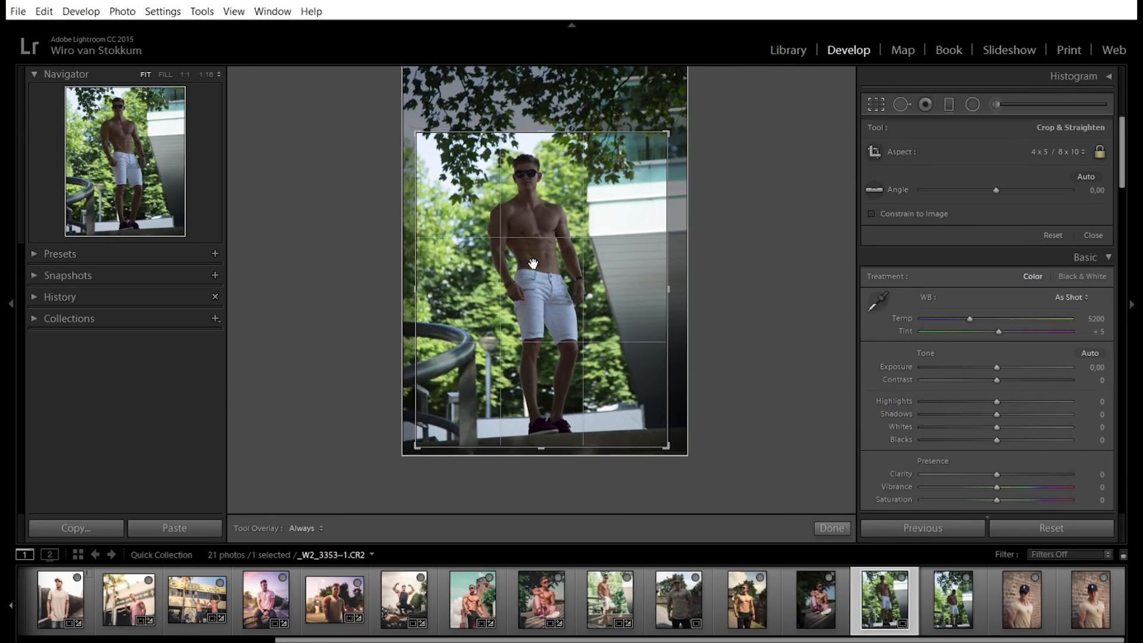
left_click_drag(540, 272, 534, 278)
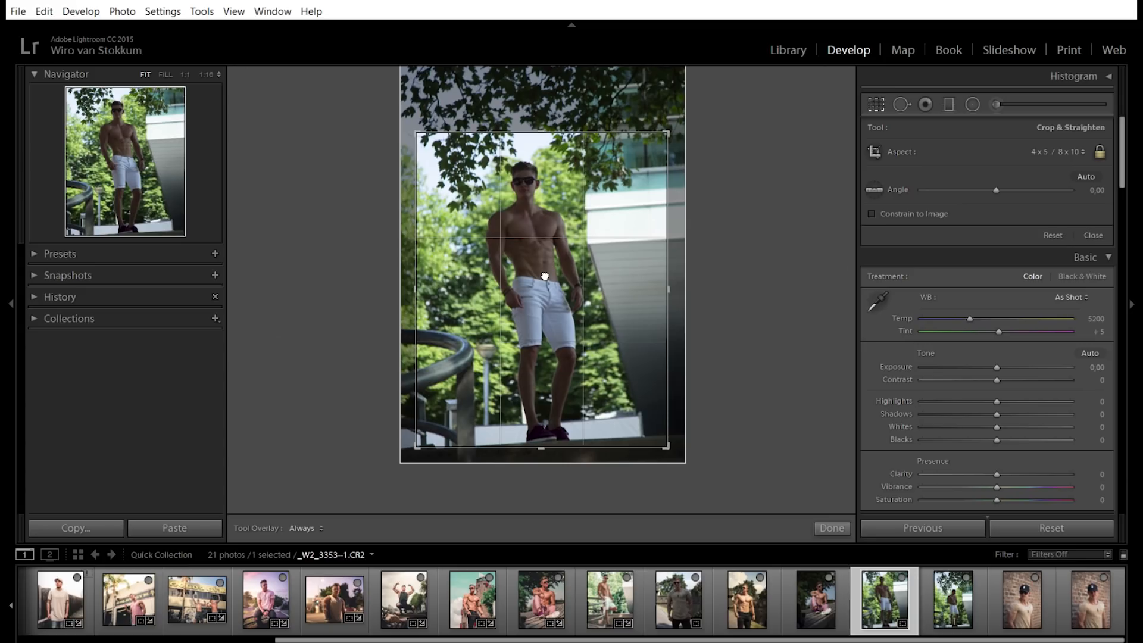
left_click_drag(545, 276, 542, 274)
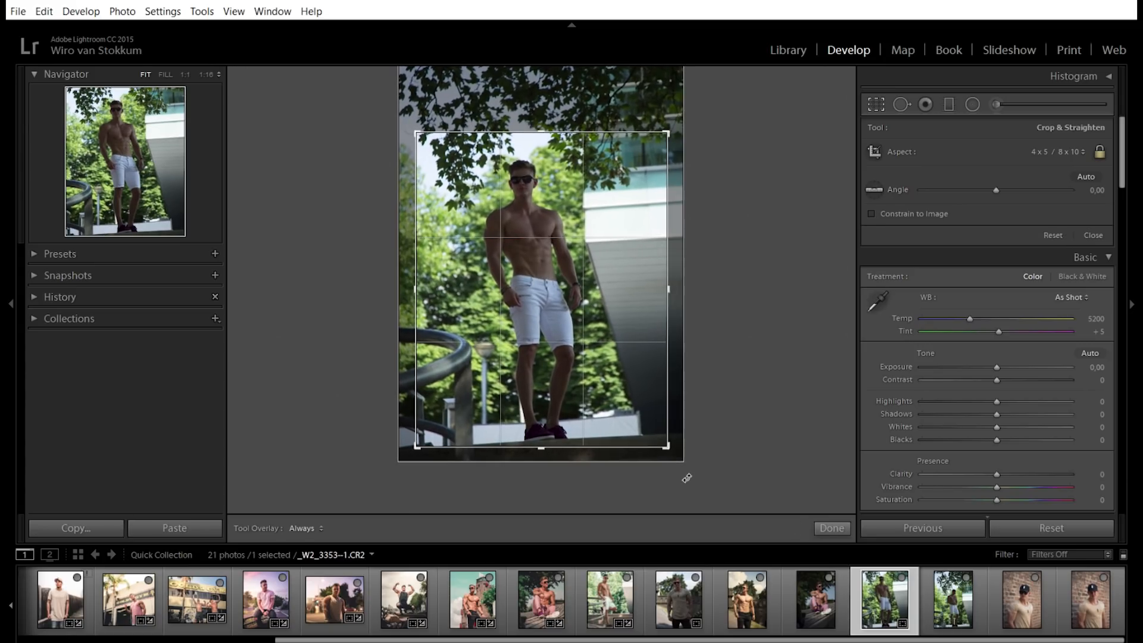
- Straighten the white-shorts portrait to an angle of about 0.80 and apply the crop
left_click_drag(678, 451, 660, 439)
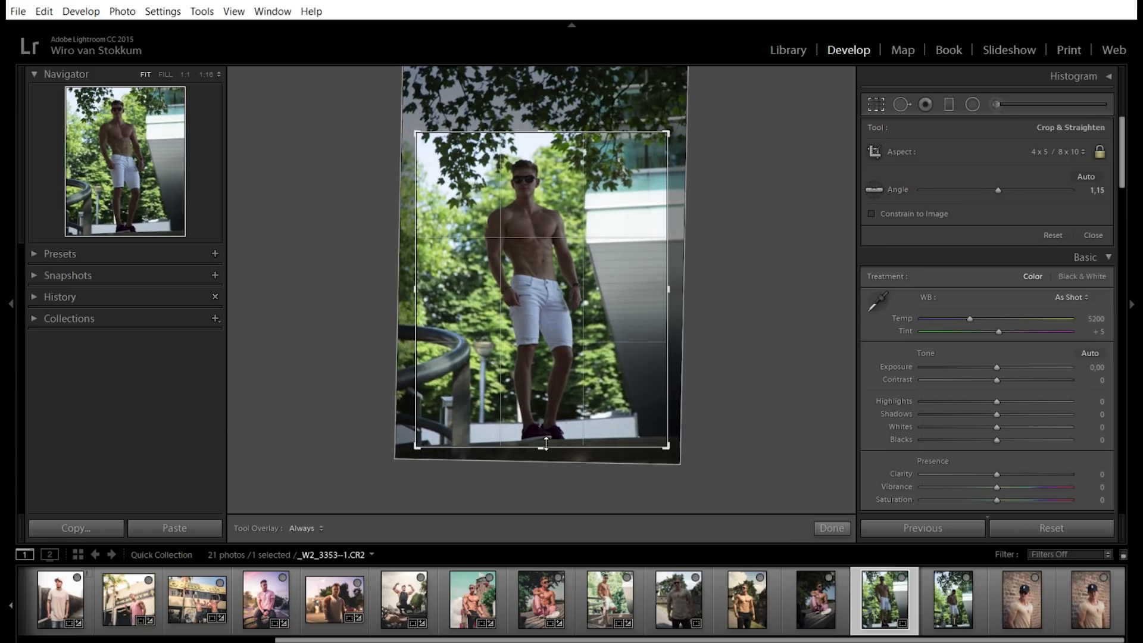
left_click_drag(675, 459, 675, 452)
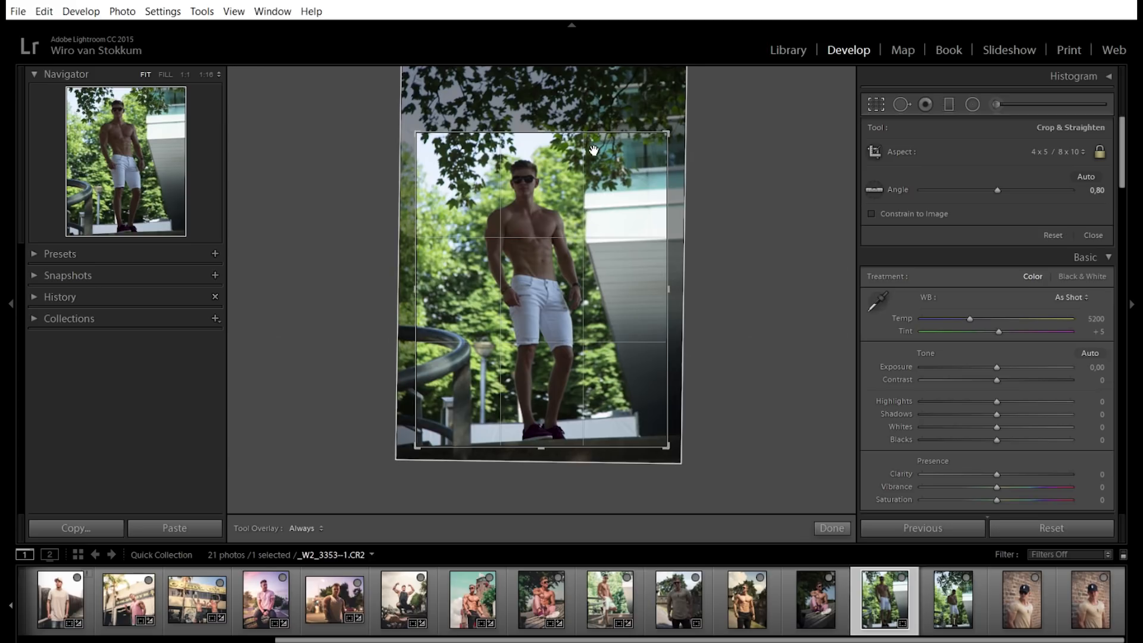
key("Return")
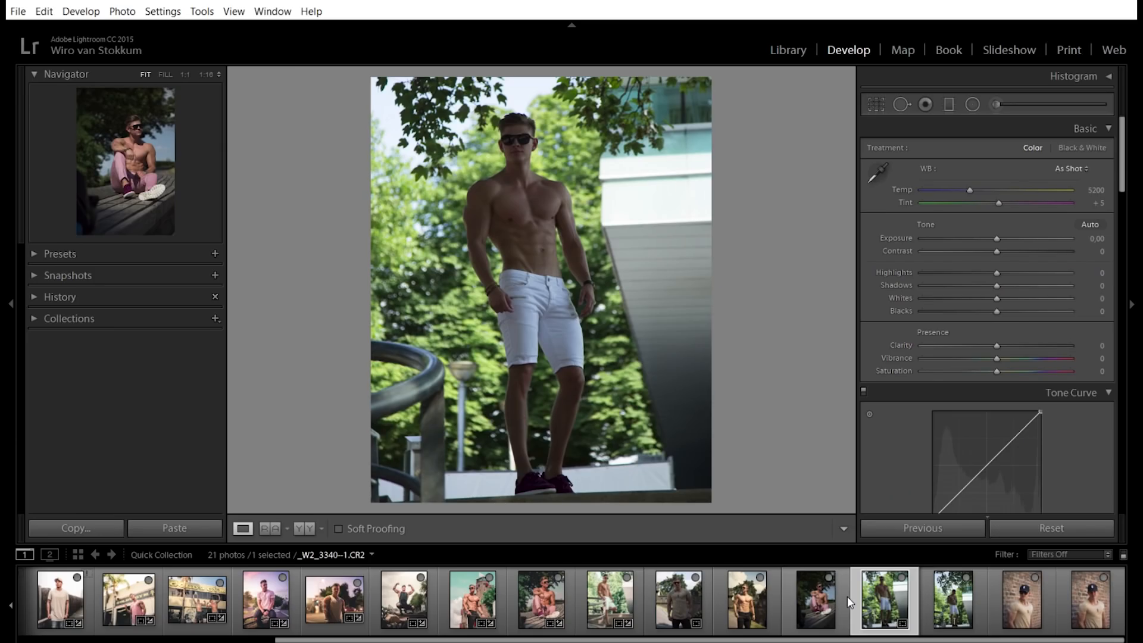
key("Right")
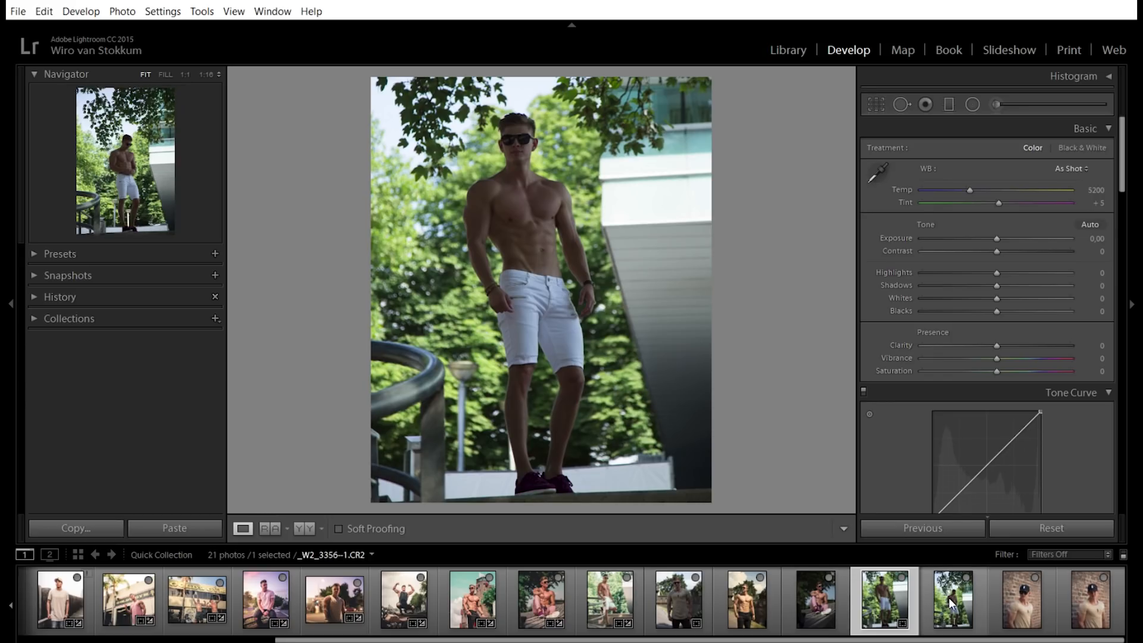
left_click(896, 606)
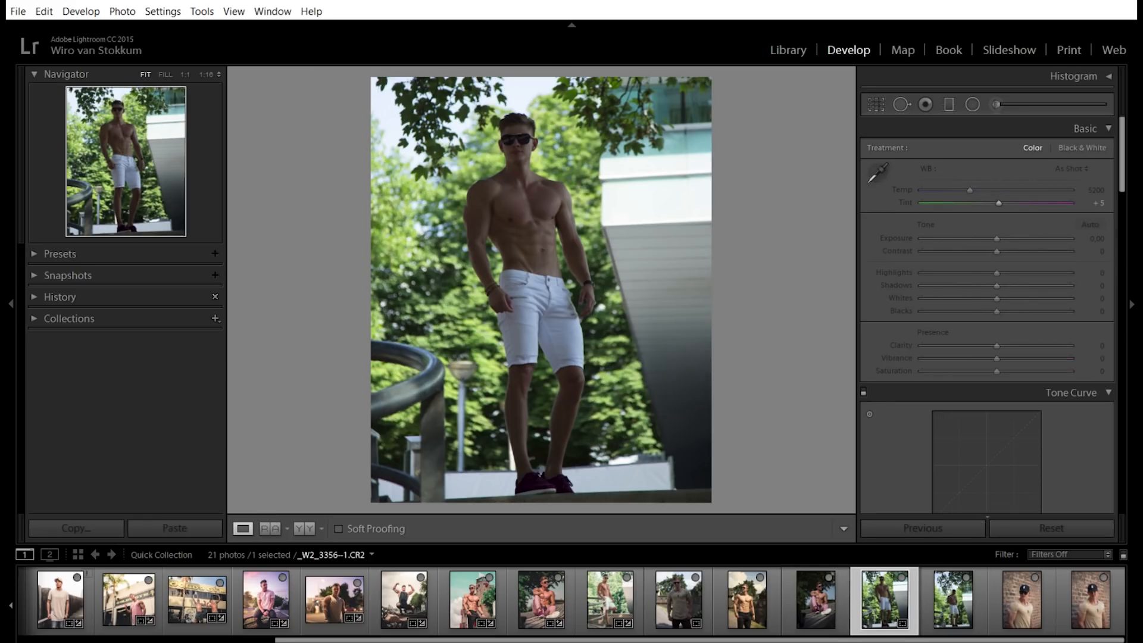
- Rate the cropped white-shorts portrait five stars, the last cap portrait two stars, and the cap portrait with sunglasses four stars
key("5")
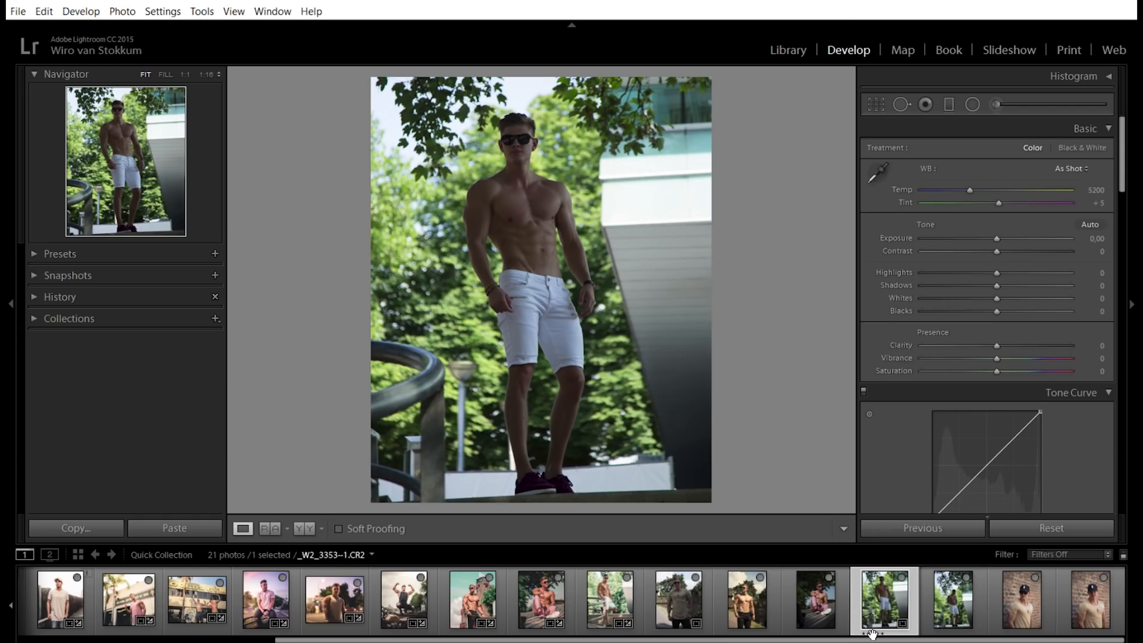
left_click(816, 608)
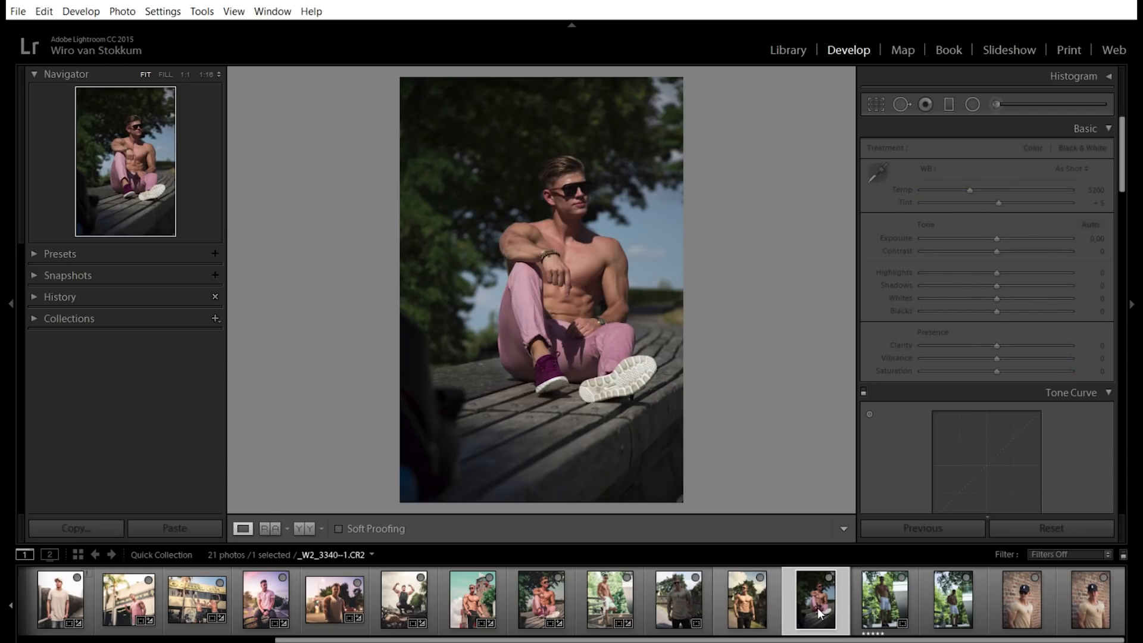
left_click(1090, 600)
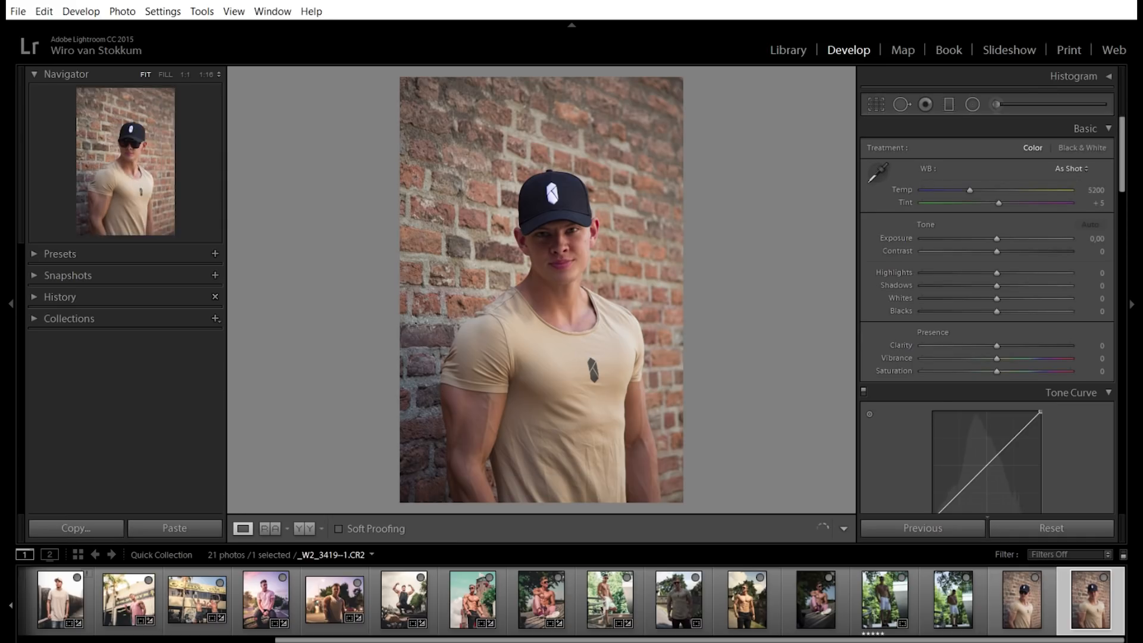
key("2")
key("Left")
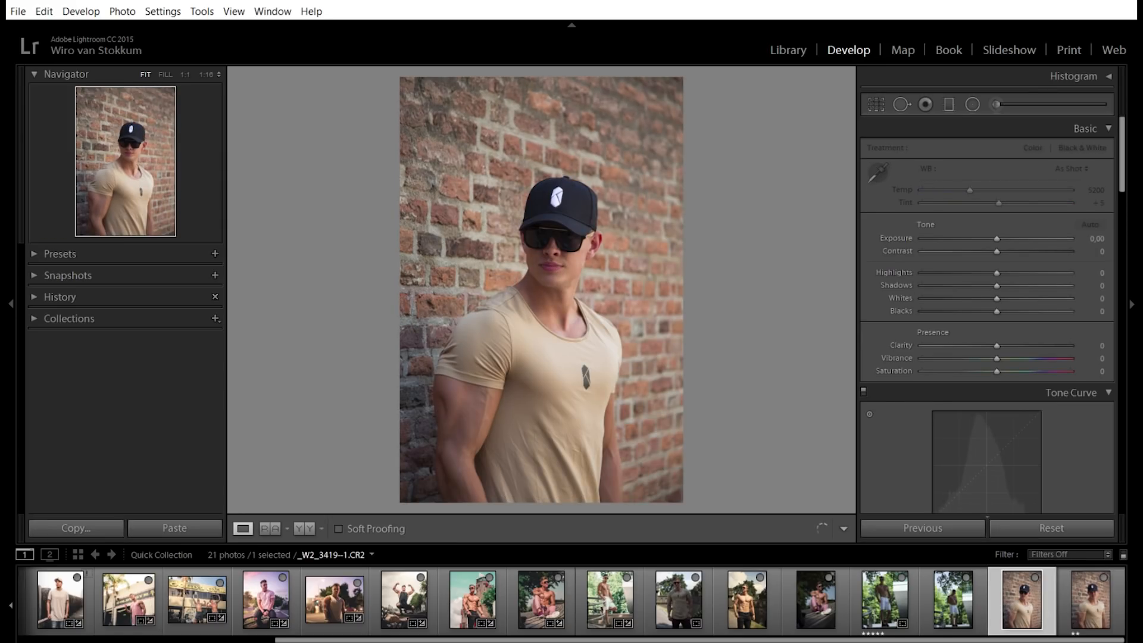
key("4")
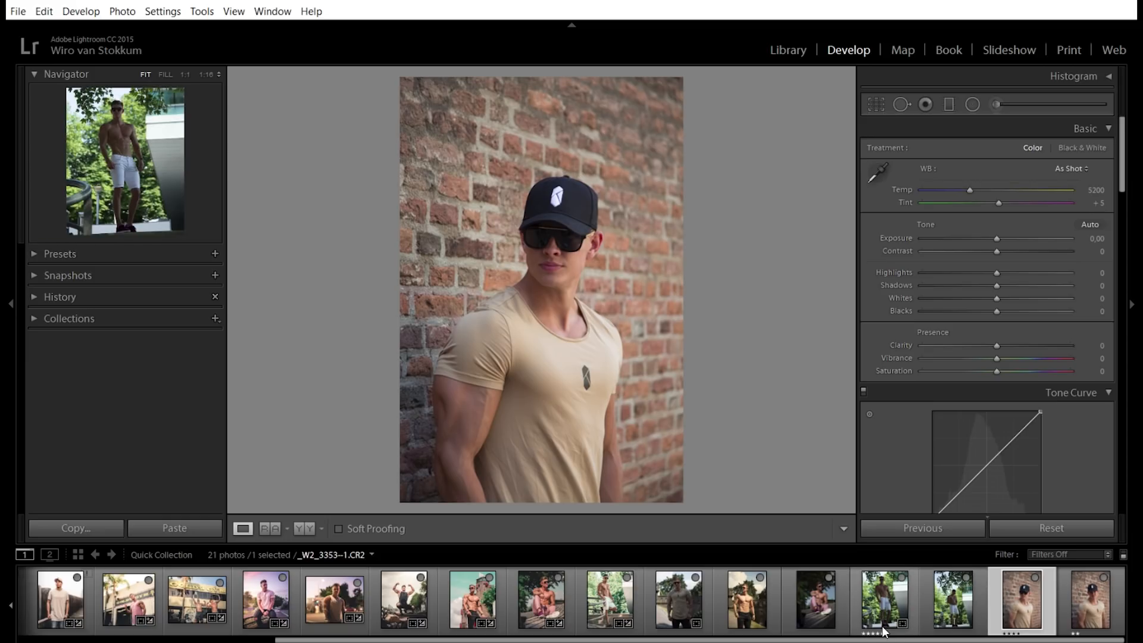
- Compare the five-star white-shorts portrait with the neighbouring white-shorts shot in Reference View, and return to the single-photo view
left_click(908, 631)
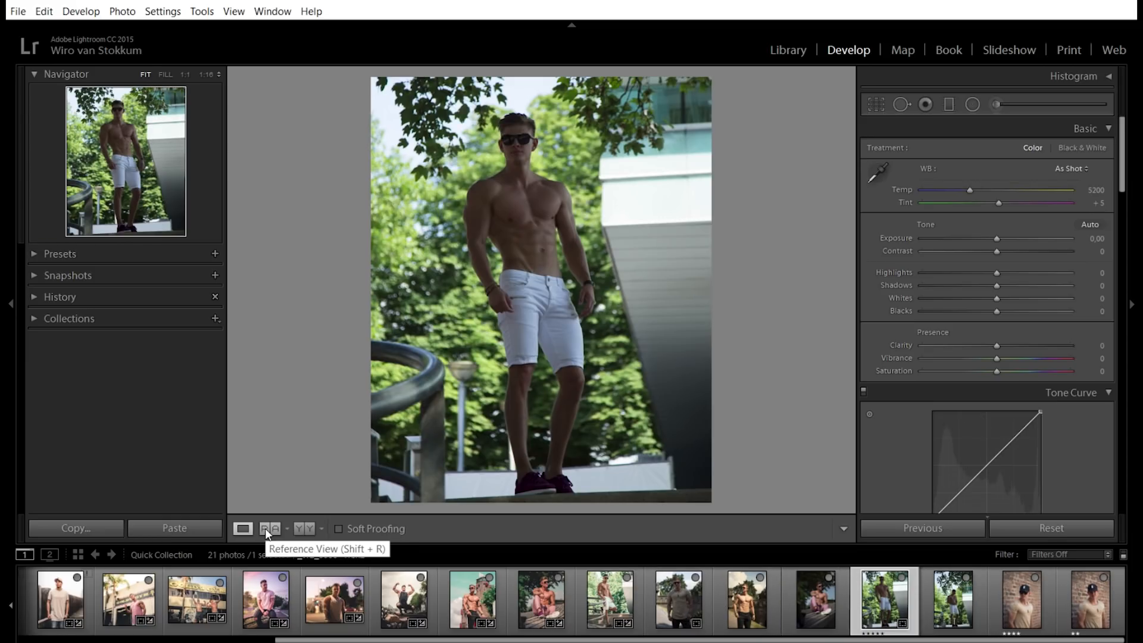
left_click(263, 529)
left_click_drag(953, 600, 410, 337)
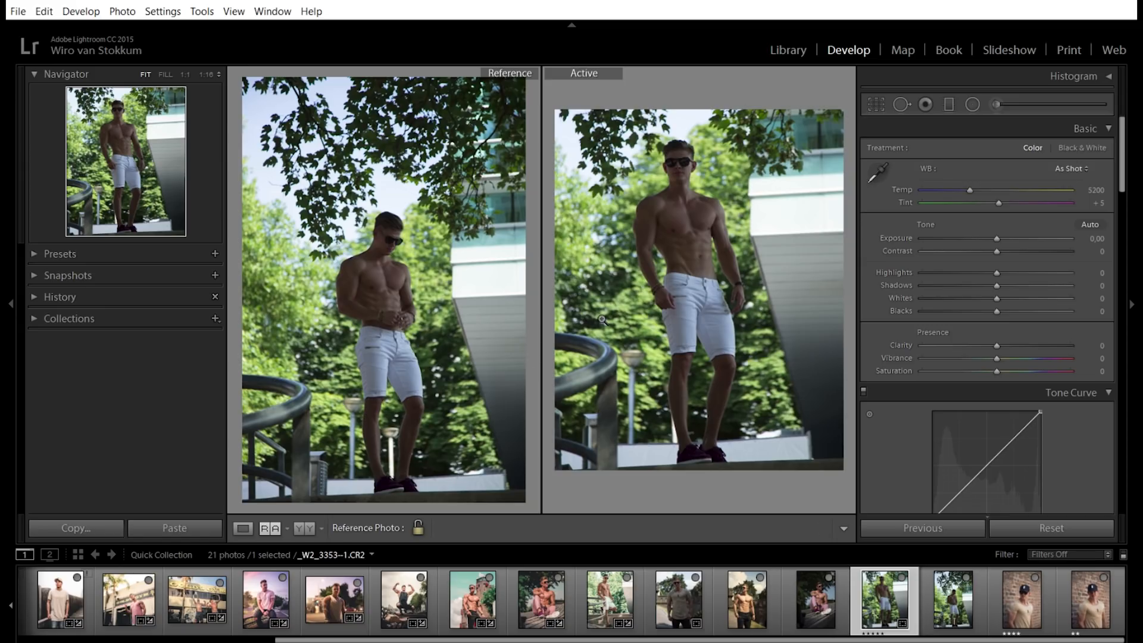
key("d")
key("shift+r")
left_click(242, 530)
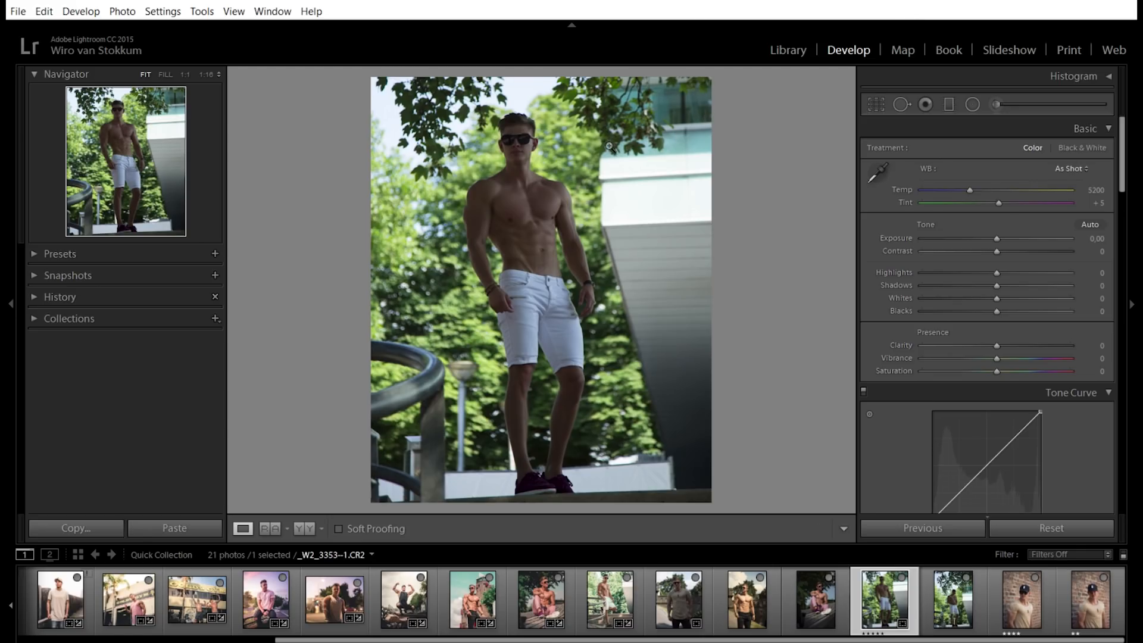
- Lift the black point of the white-shorts portrait's RGB tone curve slightly for faded shadows
key("r")
scroll(1129, 203, "down", 3)
scroll(1130, 203, "up", 1)
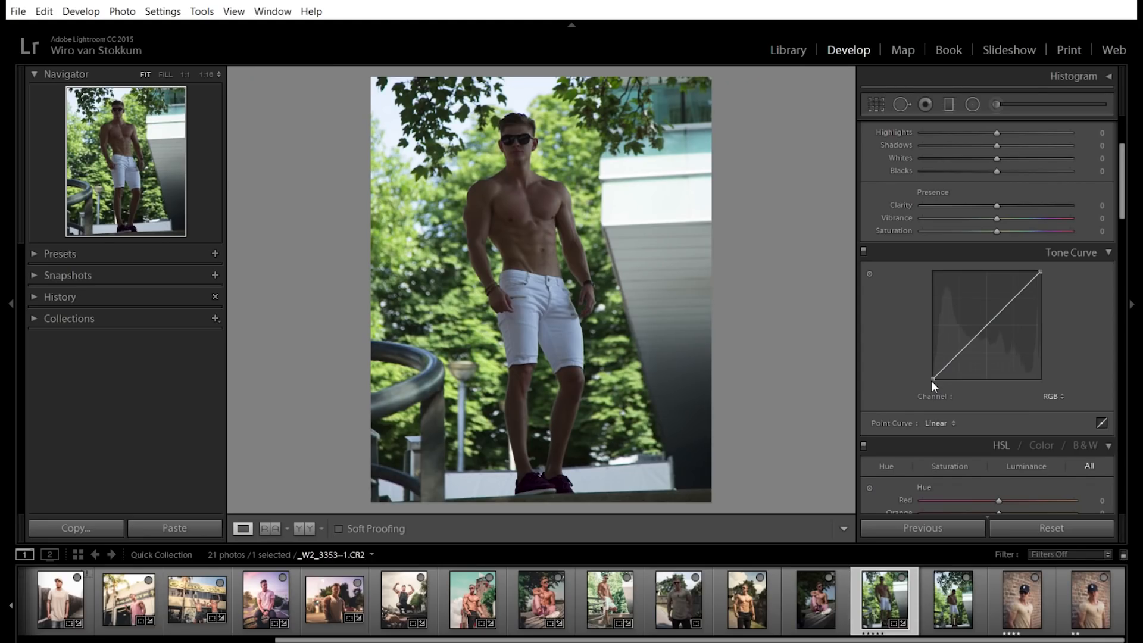
left_click_drag(931, 381, 933, 379)
key("ctrl+z")
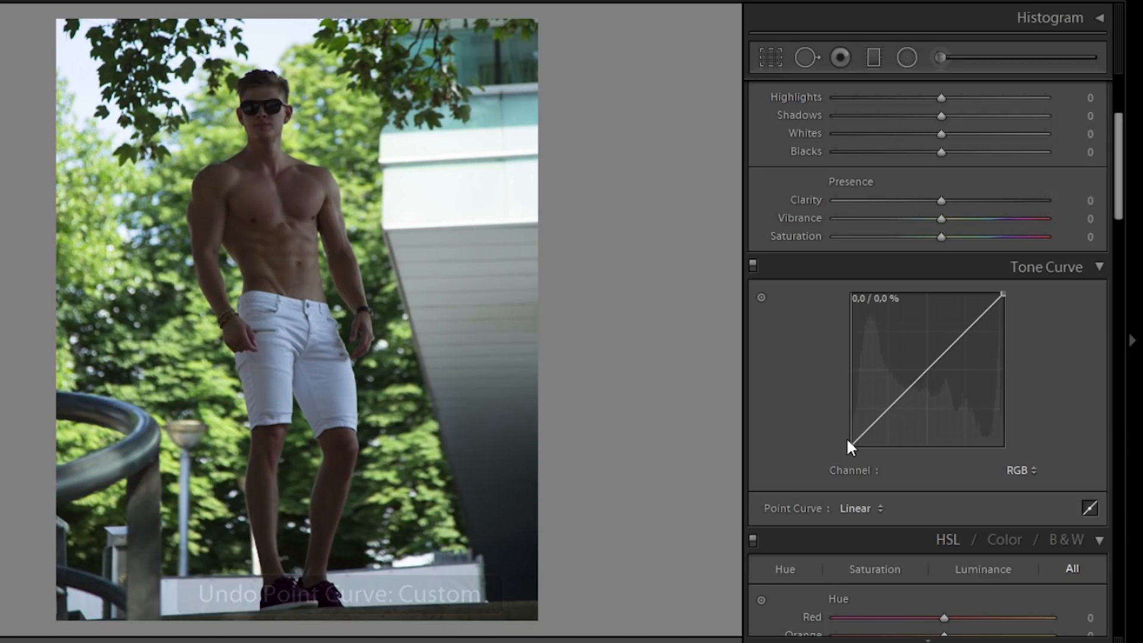
left_click_drag(847, 441, 787, 431)
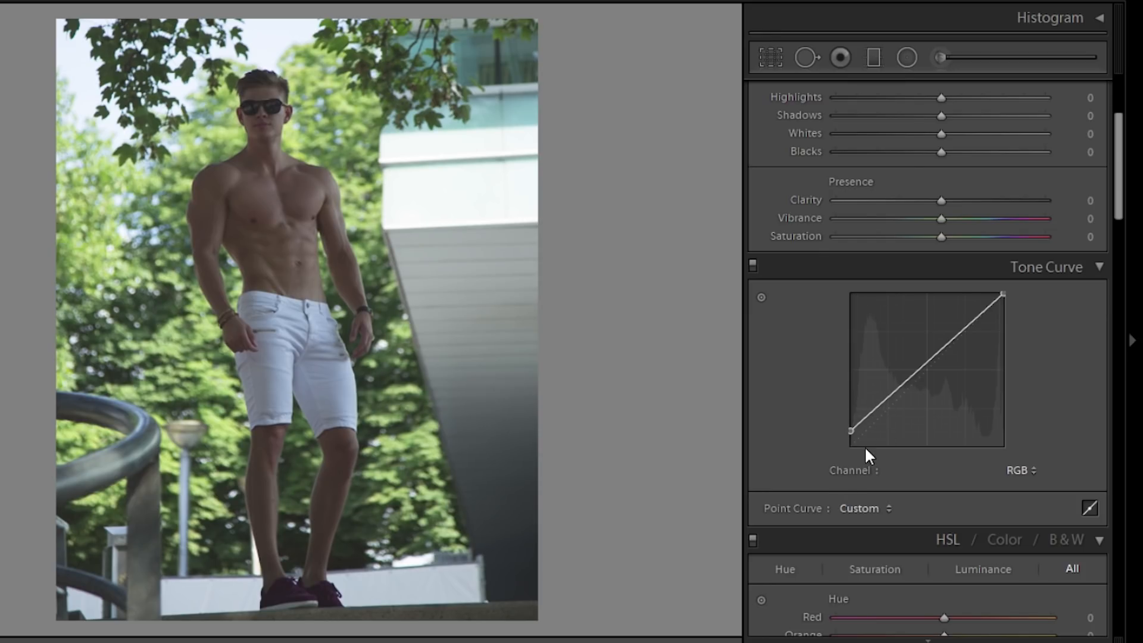
- Shape the tone curve into an S with a lowered shadow point and a raised highlight point, and lower its white point slightly
left_click_drag(866, 421, 875, 425)
left_click_drag(937, 369, 931, 360)
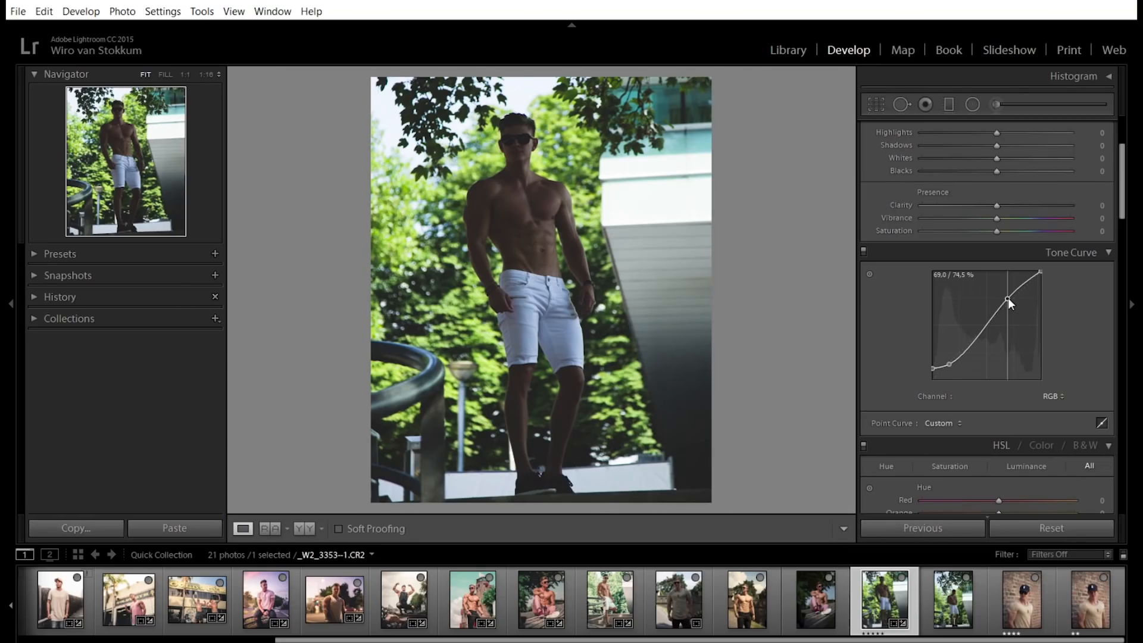
mouse_move(1008, 298)
left_mouse_down()
mouse_move(994, 297)
mouse_move(1017, 277)
mouse_move(1016, 290)
left_mouse_up()
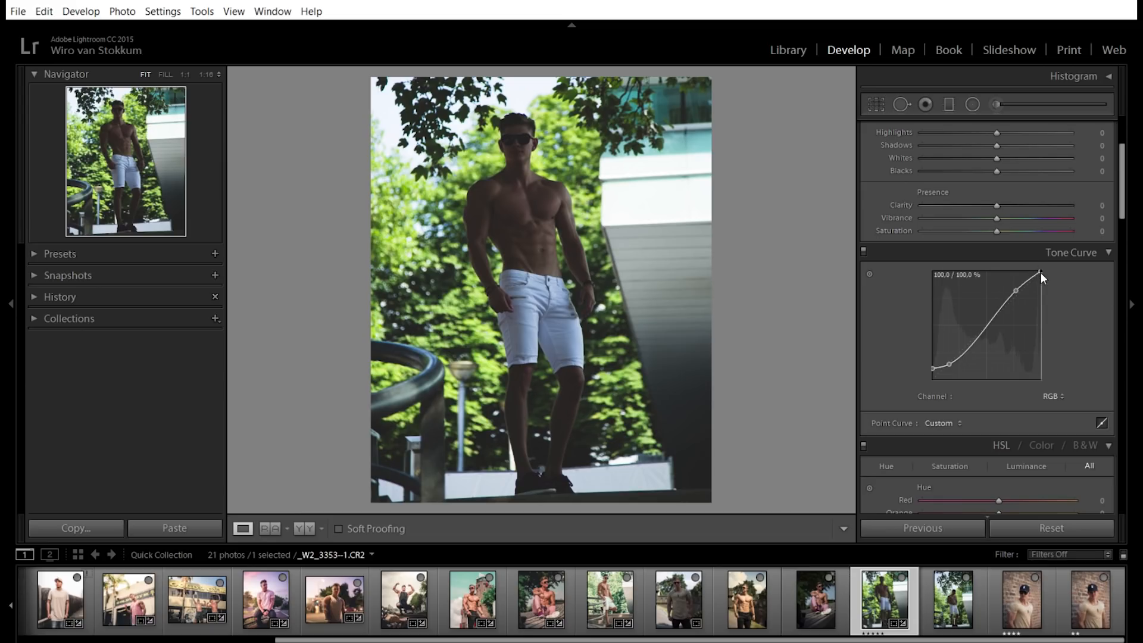
left_click_drag(1041, 272, 1044, 274)
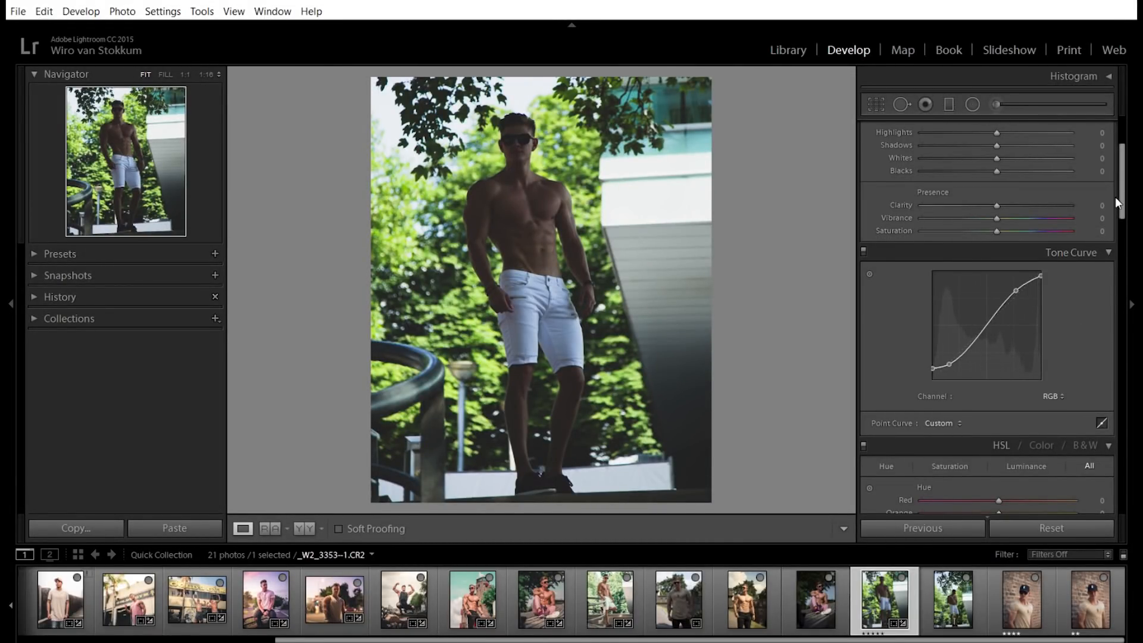
- Set the portrait's Shadows to +55 and its Exposure to +1,02
left_click_drag(1118, 202, 1118, 176)
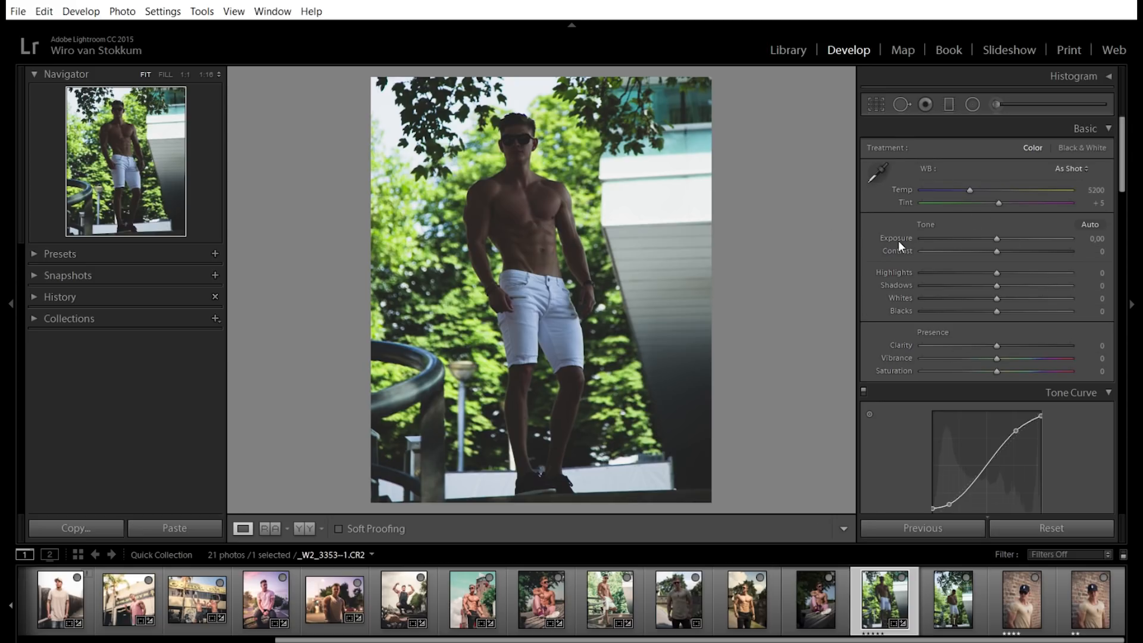
left_click_drag(997, 287, 1037, 286)
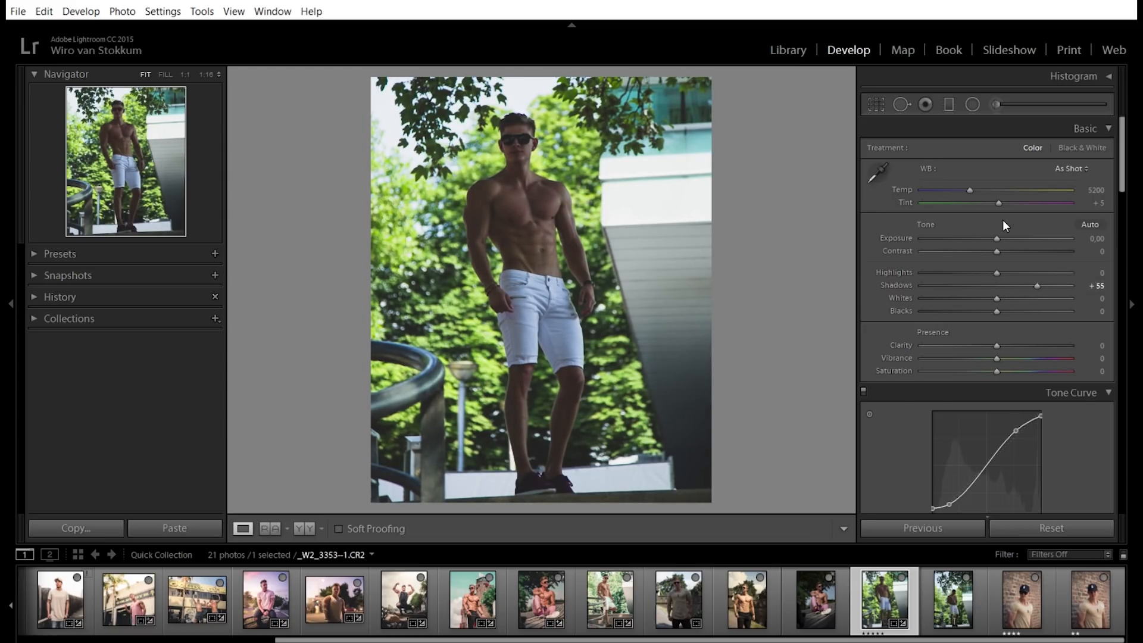
left_click_drag(1001, 238, 1012, 238)
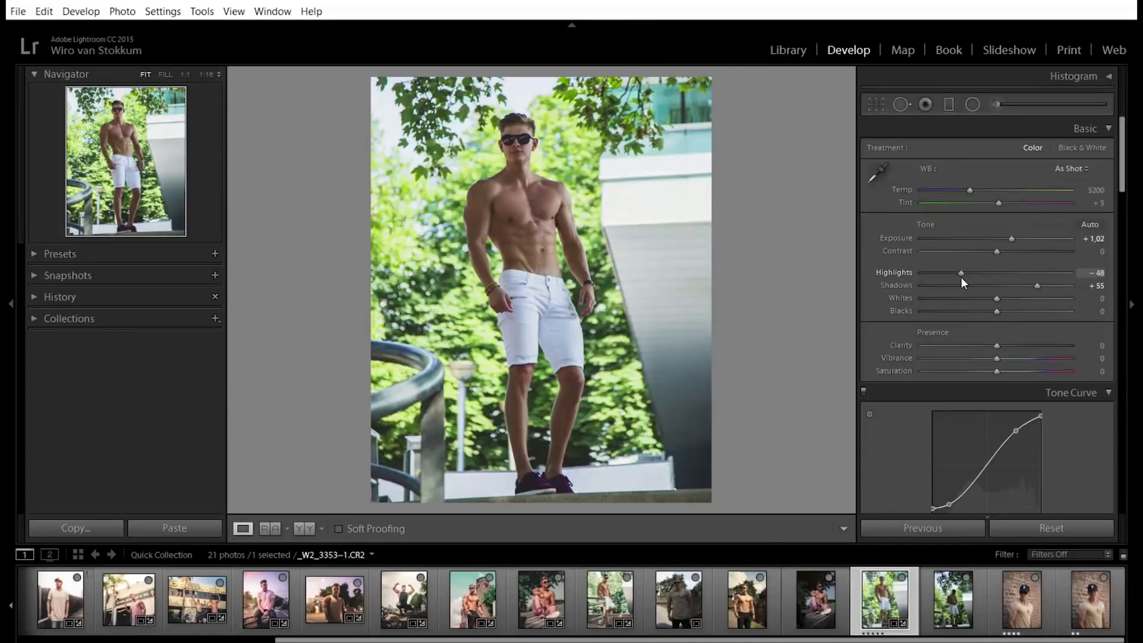
- Test different Highlights amounts, settle on −100, and raise the Exposure to +1,38
left_click_drag(961, 277, 905, 284)
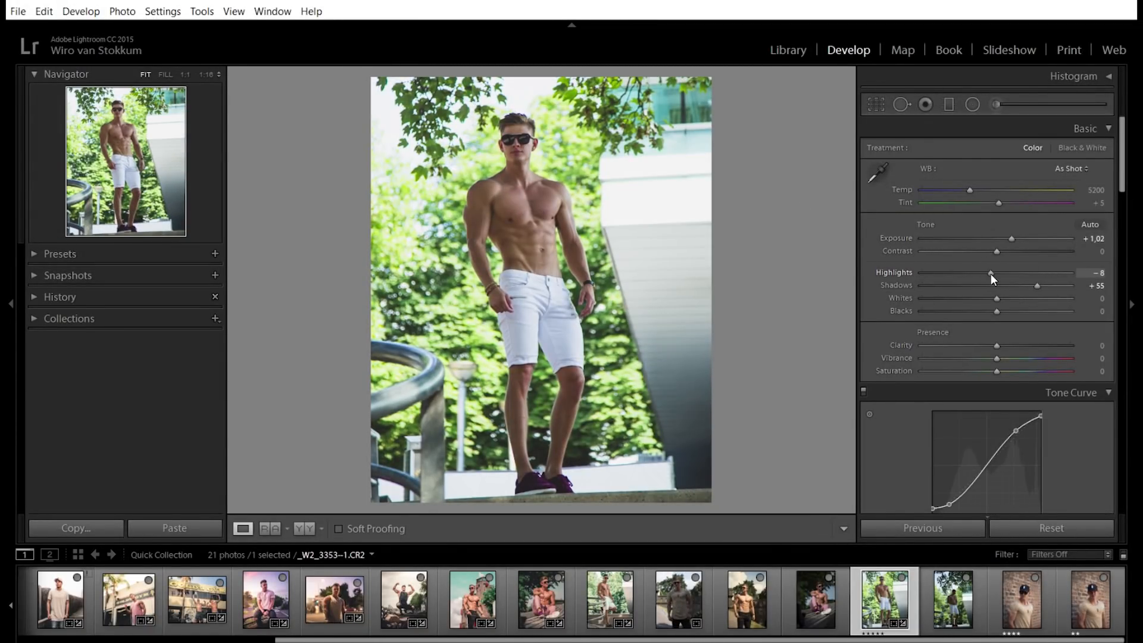
left_click_drag(922, 272, 969, 273)
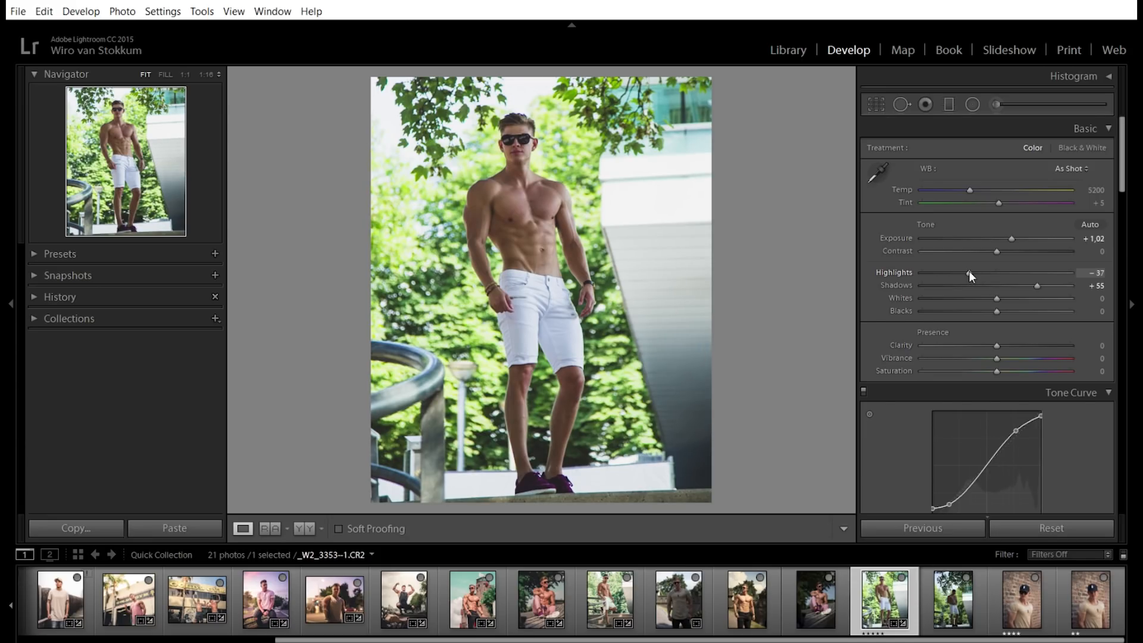
key("ctrl+z")
left_click_drag(960, 268, 935, 278)
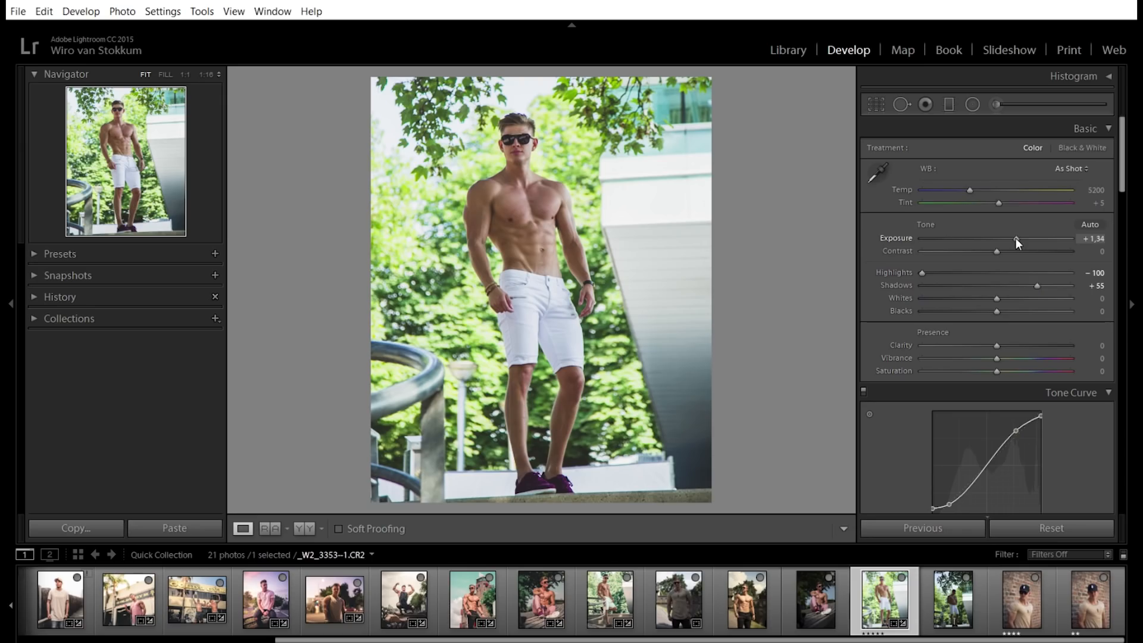
left_click_drag(1015, 238, 1019, 238)
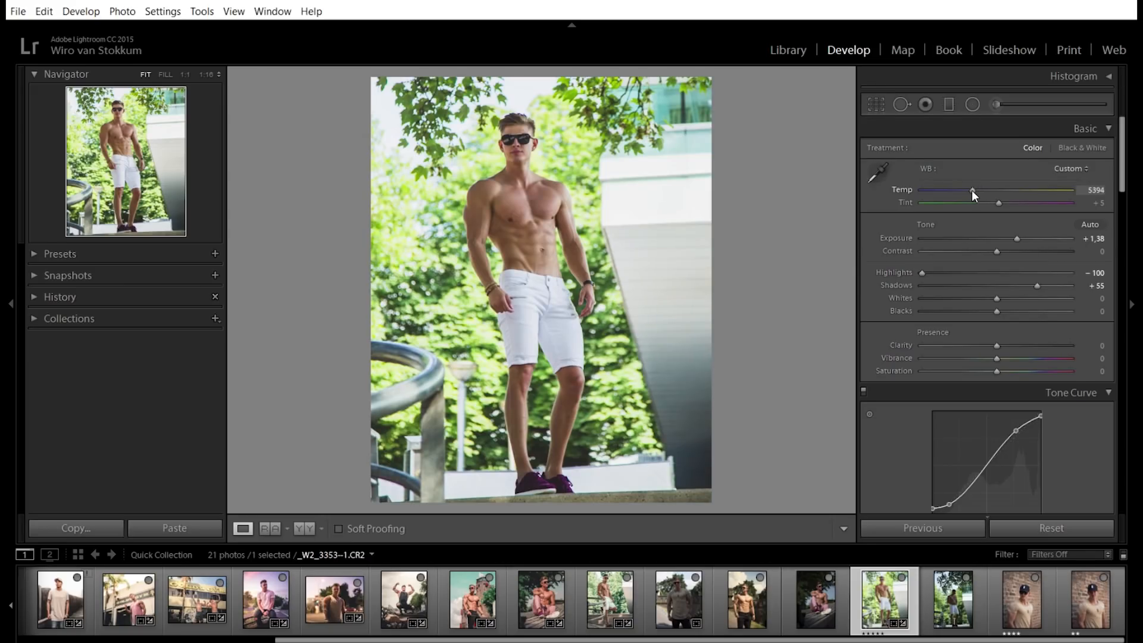
- Set the white balance to Temp 5756 and Tint +9, and the tones to Whites +17 and Blacks −10
left_click_drag(976, 190, 1005, 202)
key("ctrl+z")
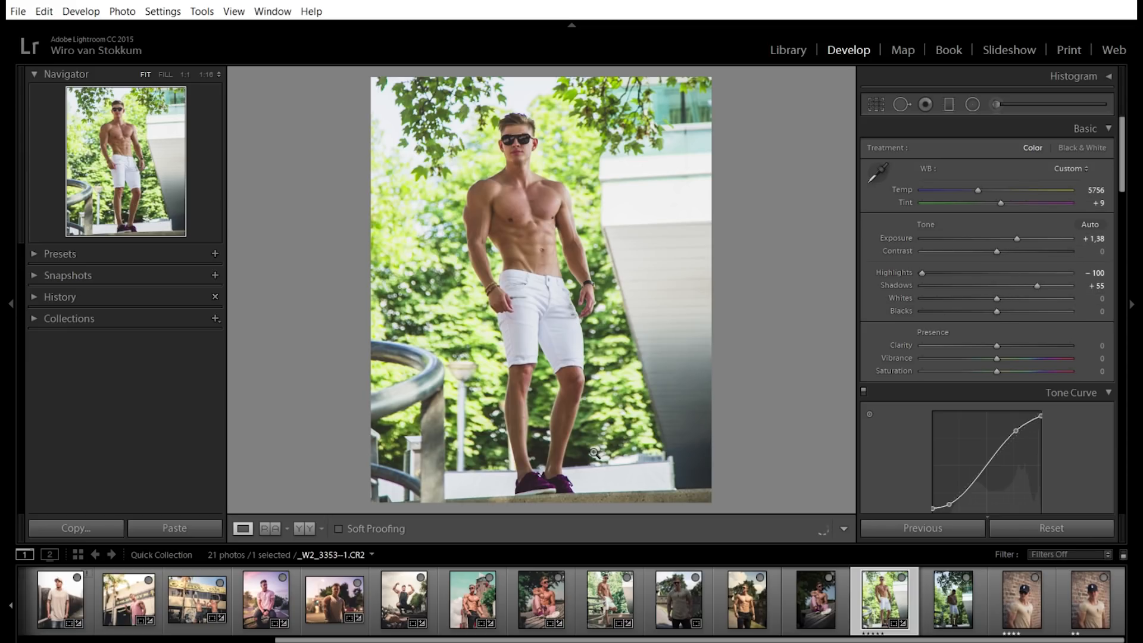
mouse_move(1001, 298)
left_mouse_down()
mouse_move(987, 313)
mouse_move(999, 312)
left_mouse_up()
- Try raising the whole photo's Clarity to +57, and reset it to 0
left_click_drag(998, 345, 1071, 346)
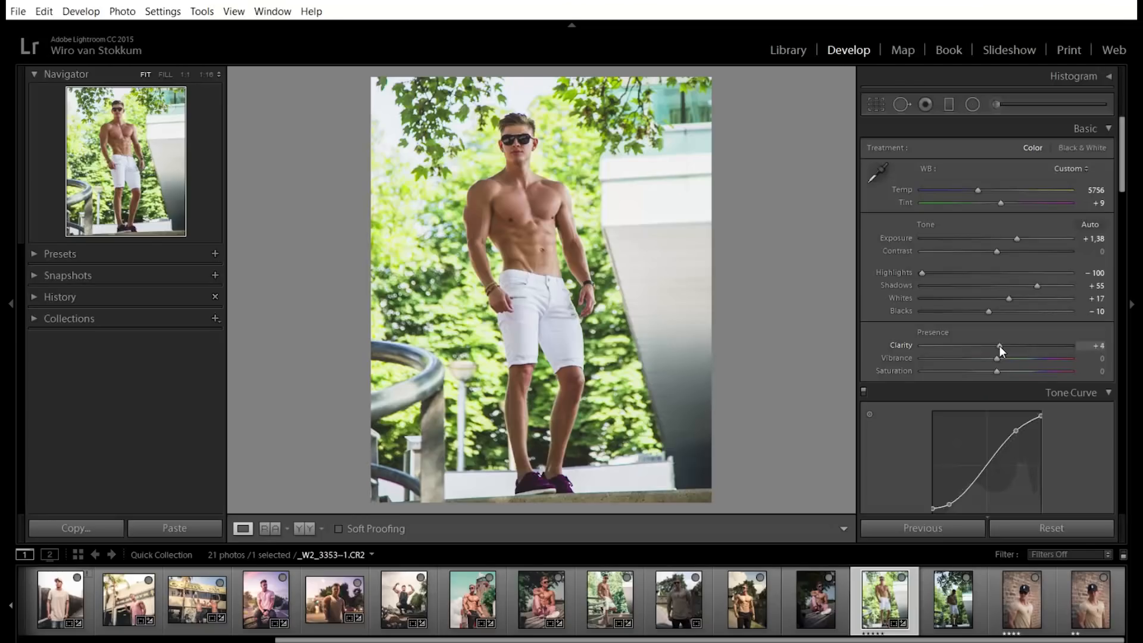
left_click_drag(999, 345, 1013, 346)
left_click_drag(1001, 345, 1021, 358)
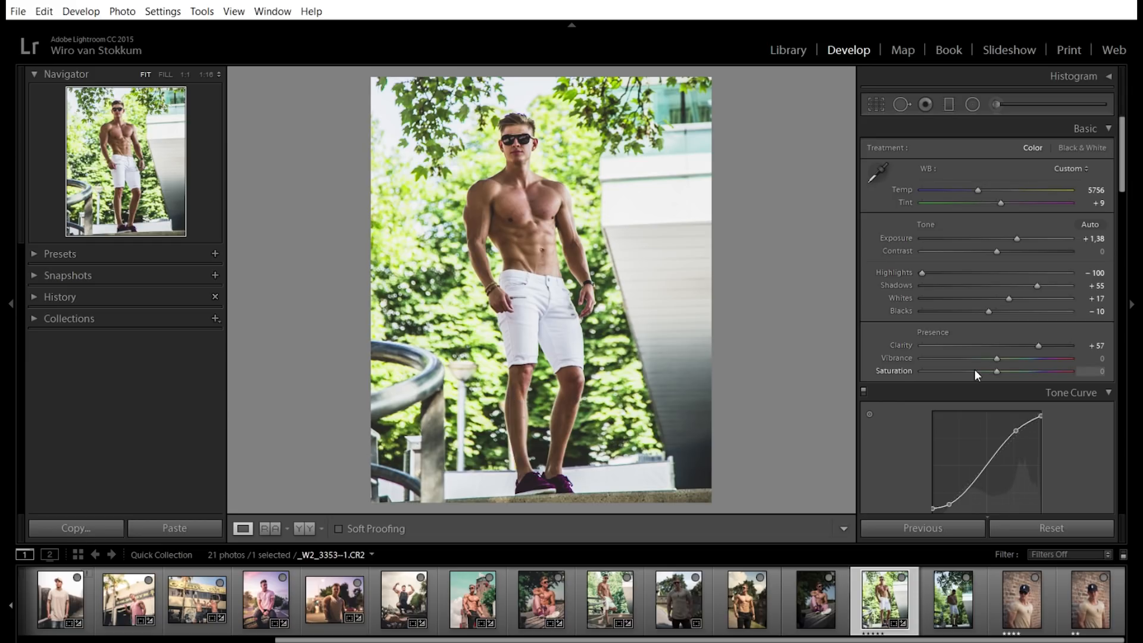
mouse_move(1039, 344)
left_mouse_down()
mouse_move(967, 346)
mouse_move(1088, 360)
mouse_move(1013, 355)
mouse_move(1034, 362)
left_mouse_up()
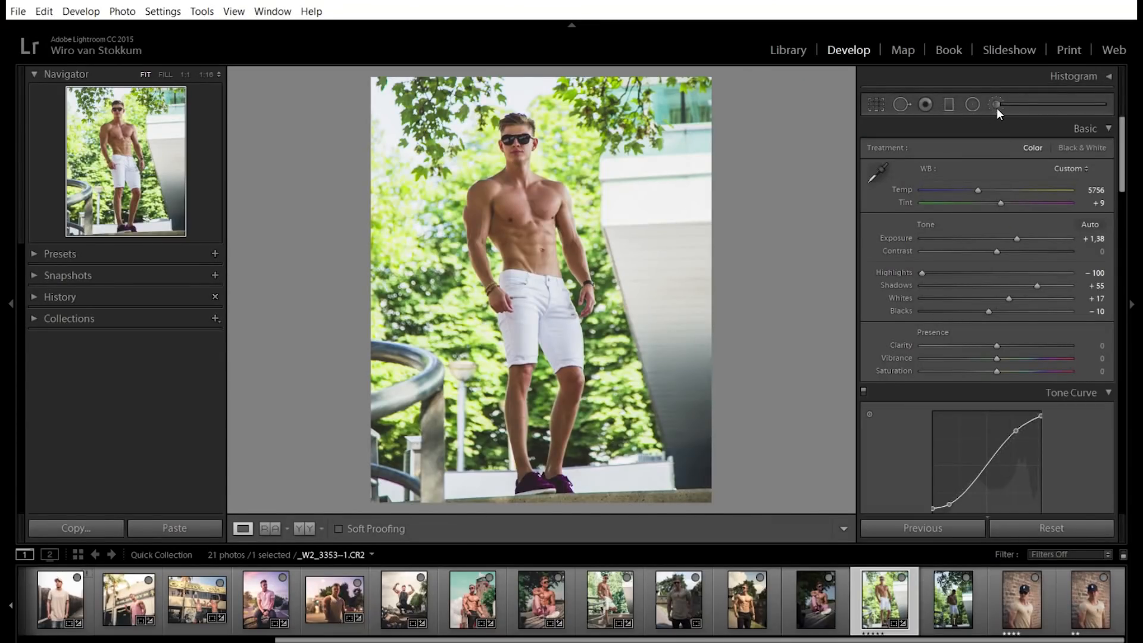
- Set up a new adjustment brush with size 7,0, Clarity 24, and Exposure and Saturation at 0
left_click(996, 105)
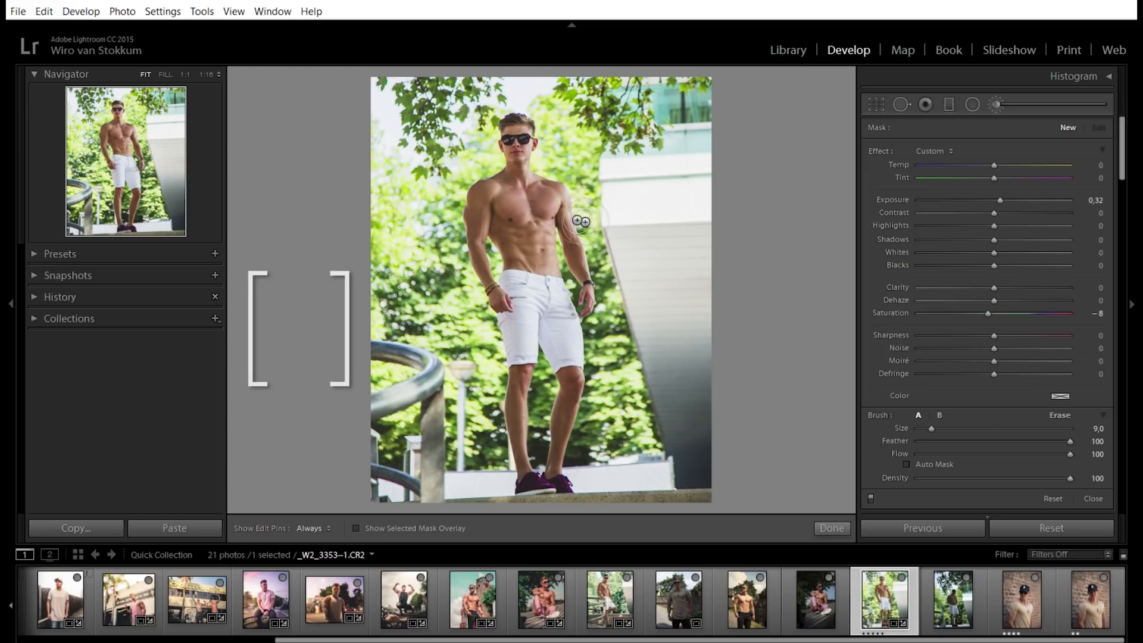
left_click_drag(930, 428, 928, 428)
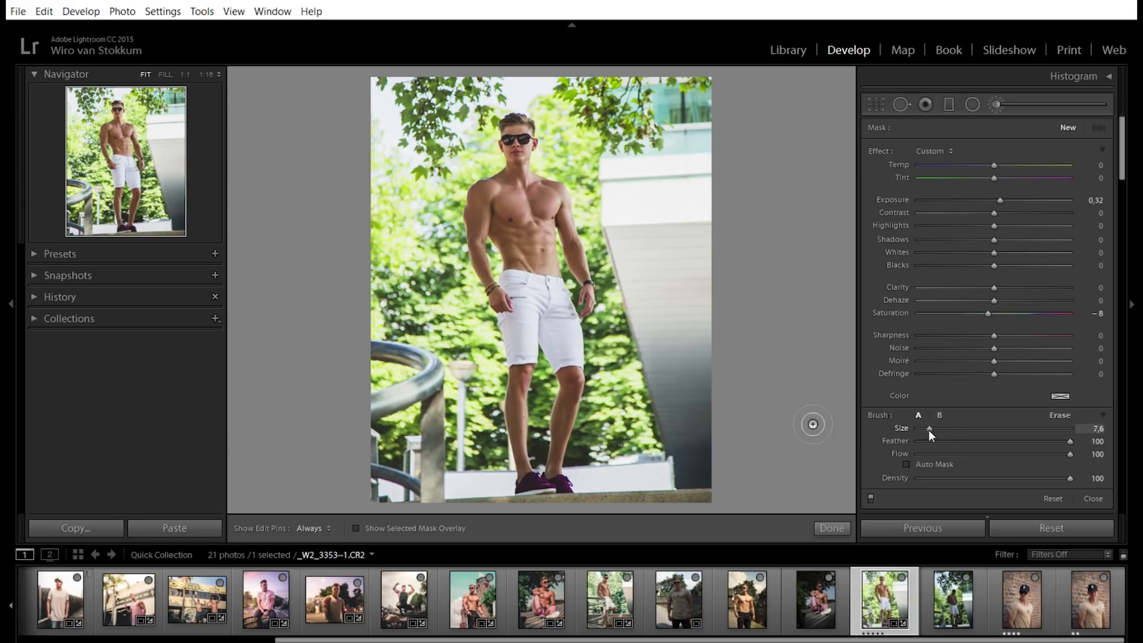
key("ctrl+z")
left_click_drag(999, 288, 1012, 288)
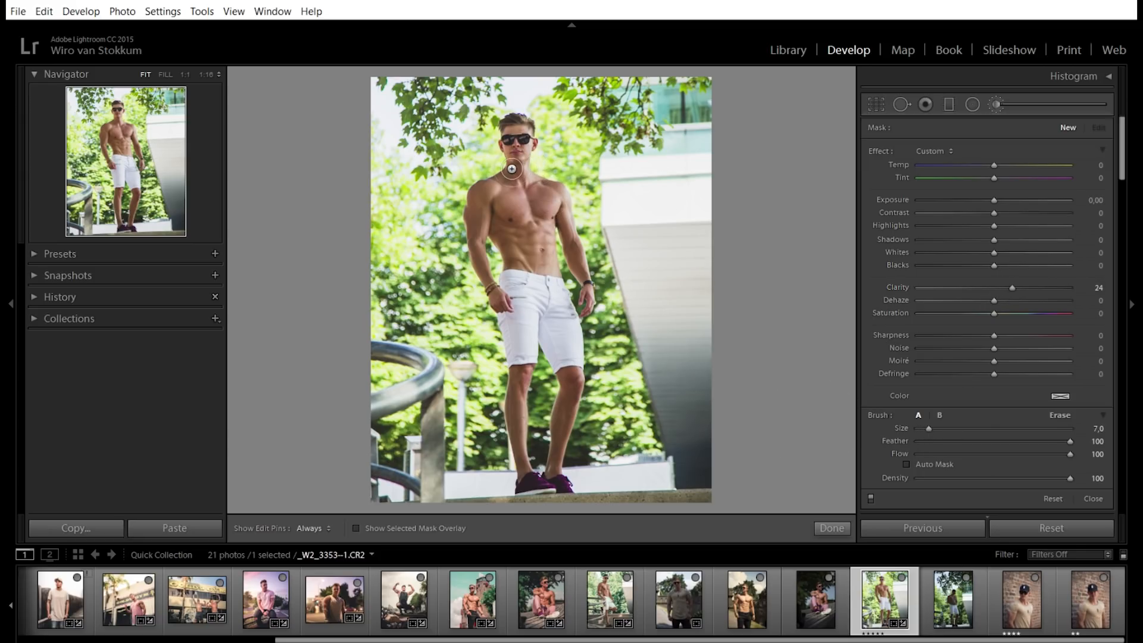
- Paint the Clarity brush over the man's shoulders, arms, torso and legs, and check the painted area with the mask overlay
left_click_drag(485, 189, 476, 247)
left_click_drag(483, 207, 523, 374)
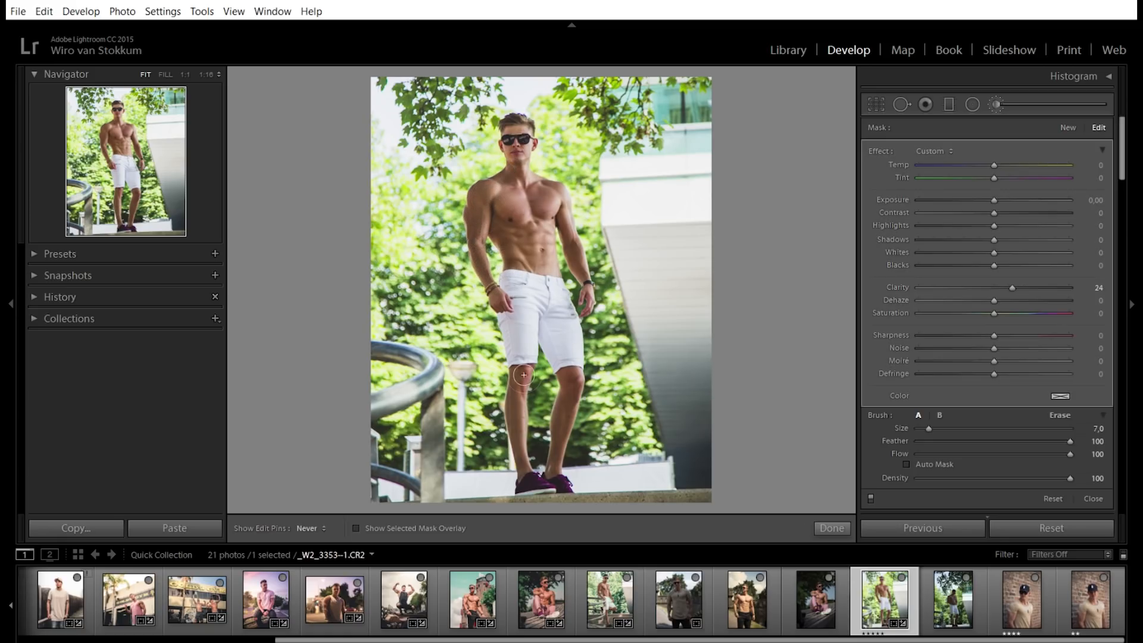
mouse_move(518, 437)
left_mouse_down()
mouse_move(529, 482)
mouse_move(555, 456)
mouse_move(565, 342)
left_mouse_up()
left_click_drag(587, 302, 559, 227)
key("o")
mouse_move(509, 169)
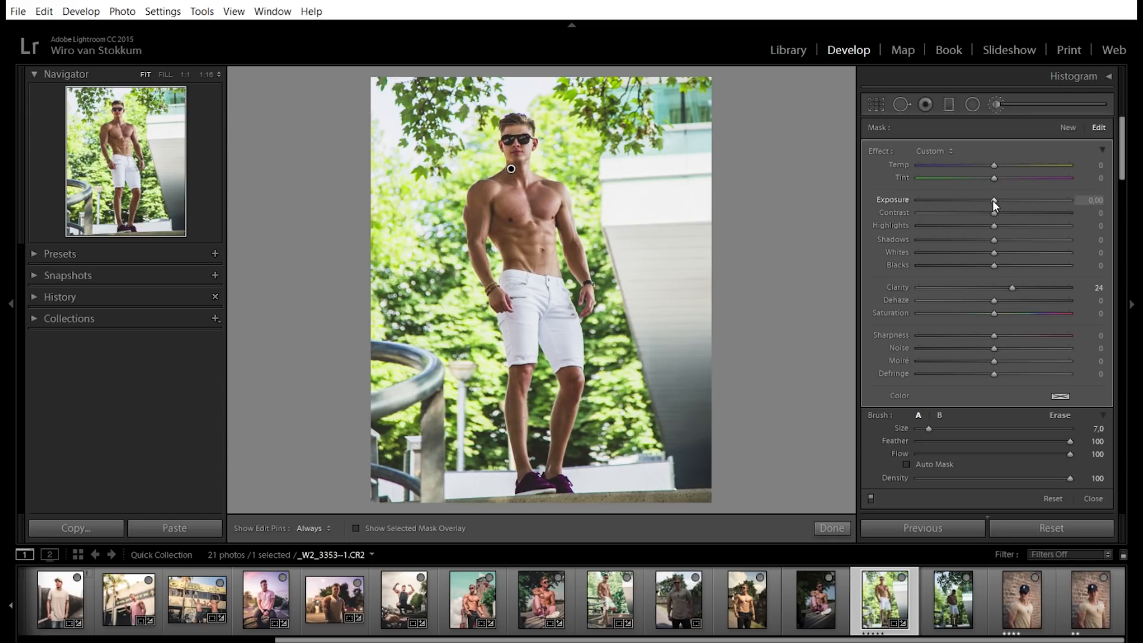
- Set the body mask's Exposure to 1,86 and its eraser size to 1,9, and undo the last brush stroke
left_click_drag(992, 200, 1027, 200)
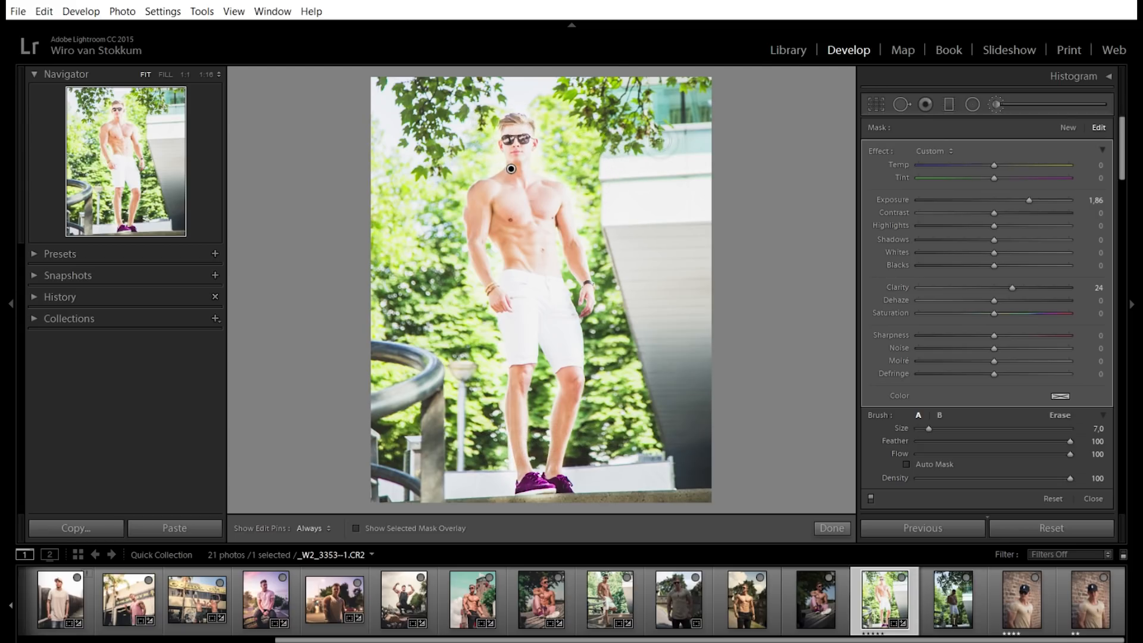
scroll(661, 141, "up", 8)
key("alt")
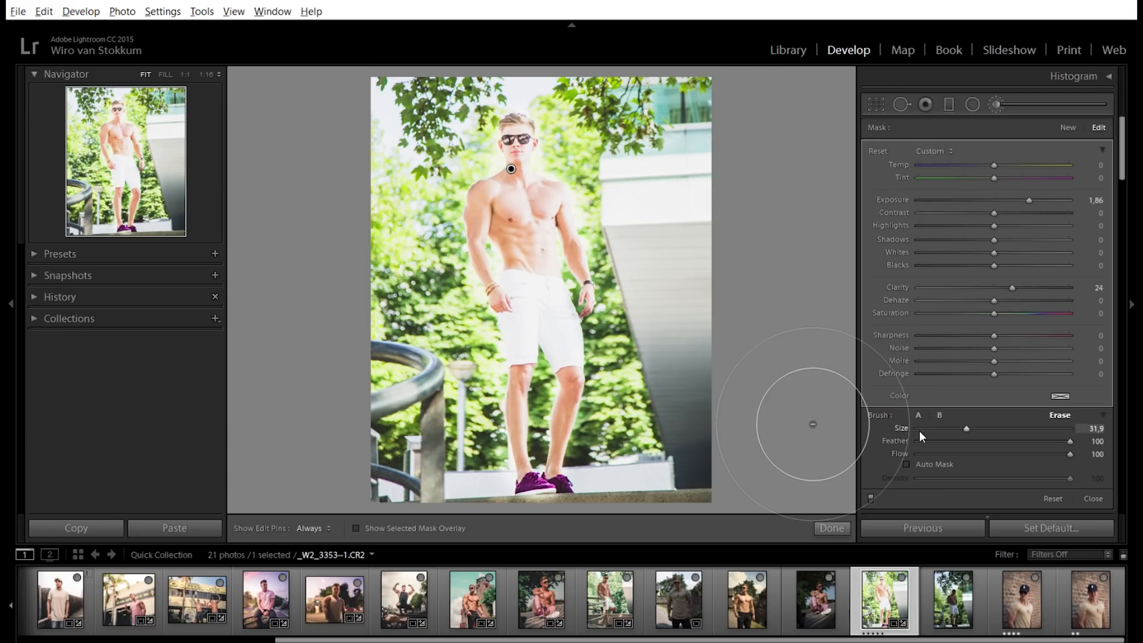
left_click(920, 430)
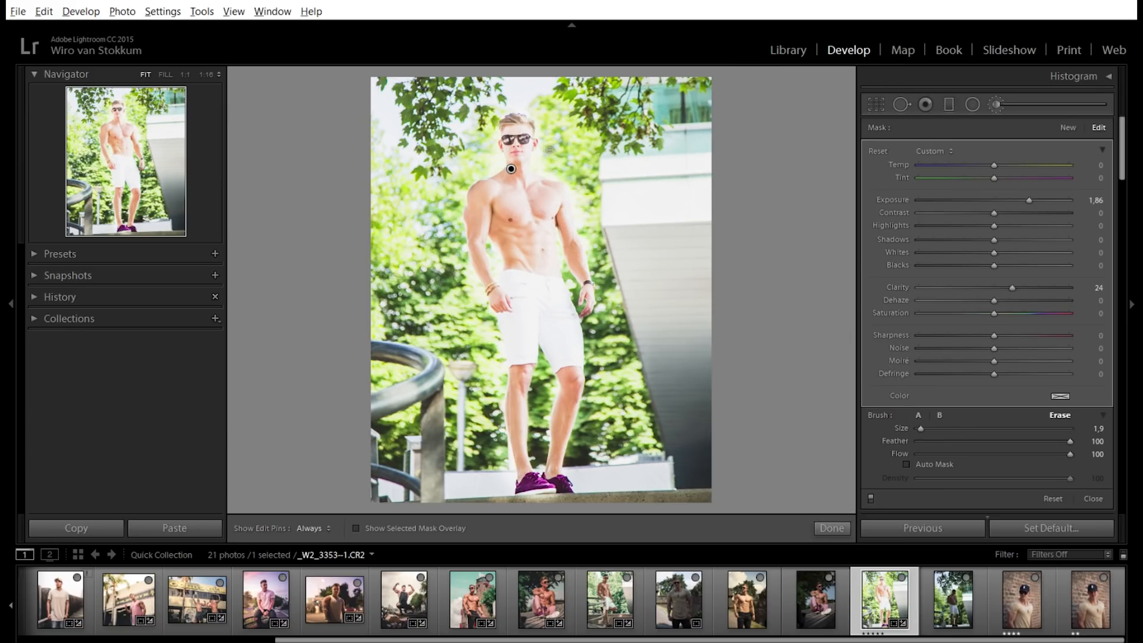
key("h")
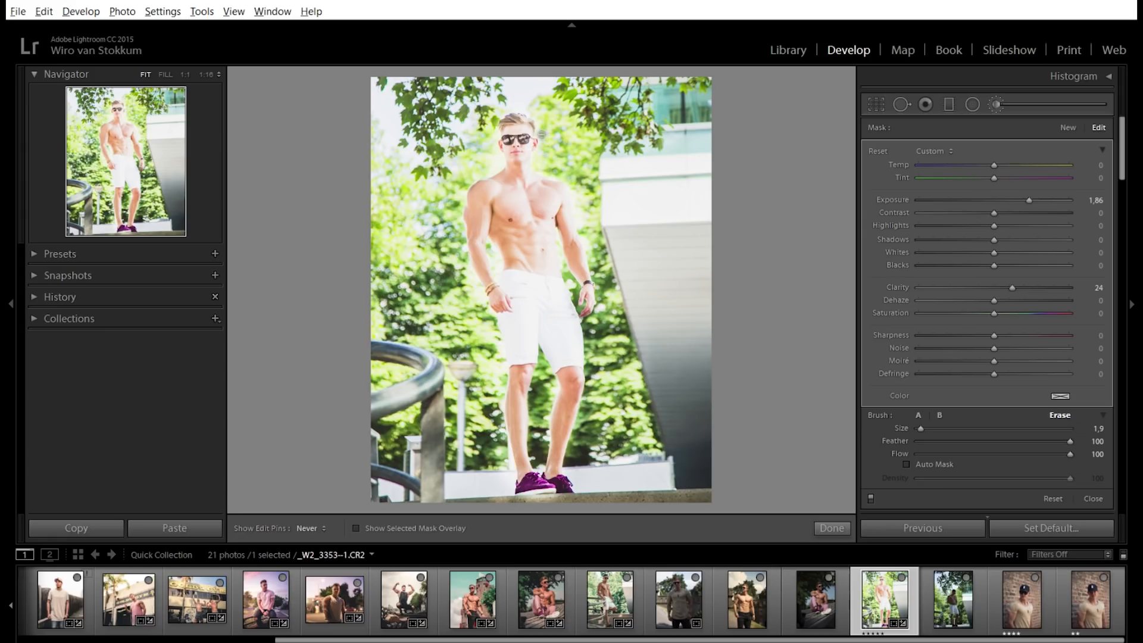
key("ctrl+z")
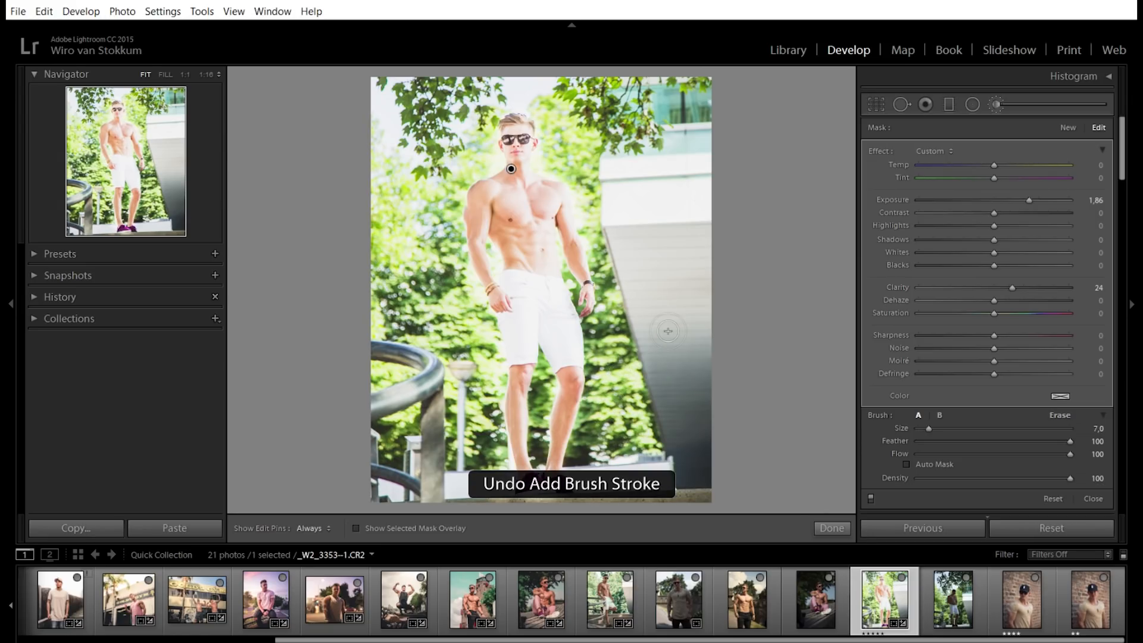
- Undo the body mask's Exposure change and finish the adjustment brush
key("ctrl+z")
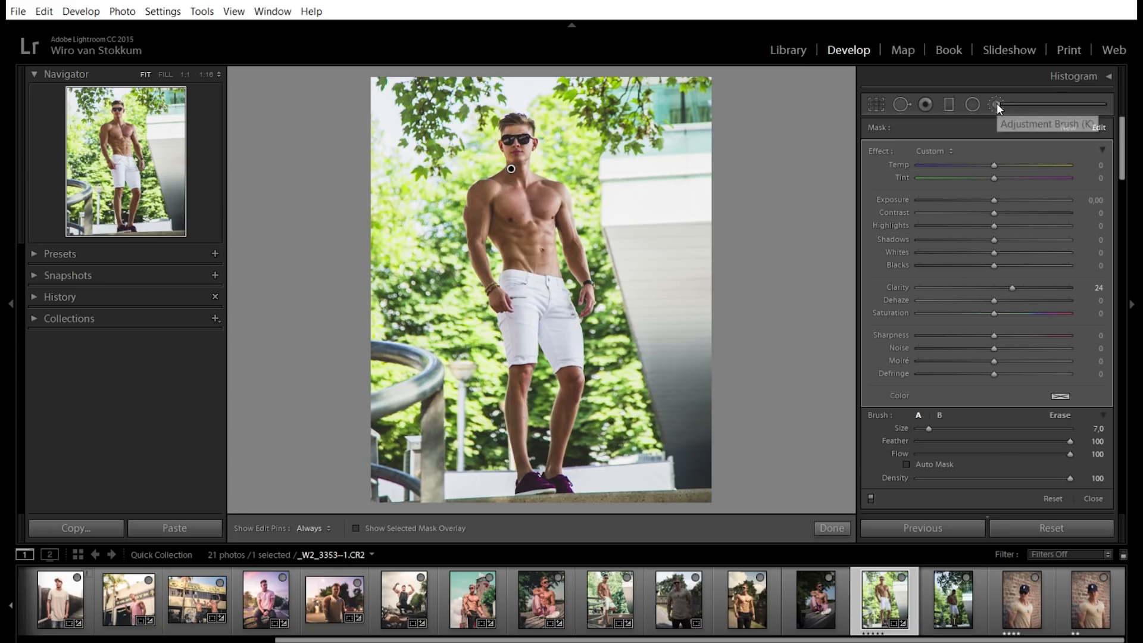
left_click(840, 530)
- Shift the HSL hues, setting Blue to -17, Aqua to -7 and Orange to -3
scroll(1098, 222, "down", 5)
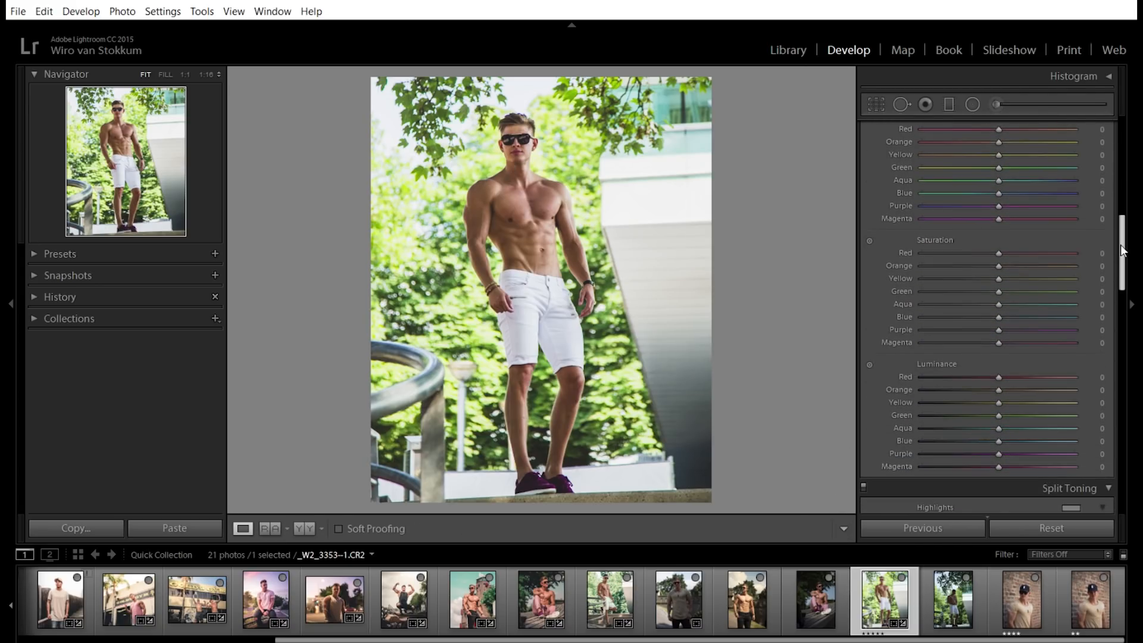
left_click_drag(1124, 209, 1127, 230)
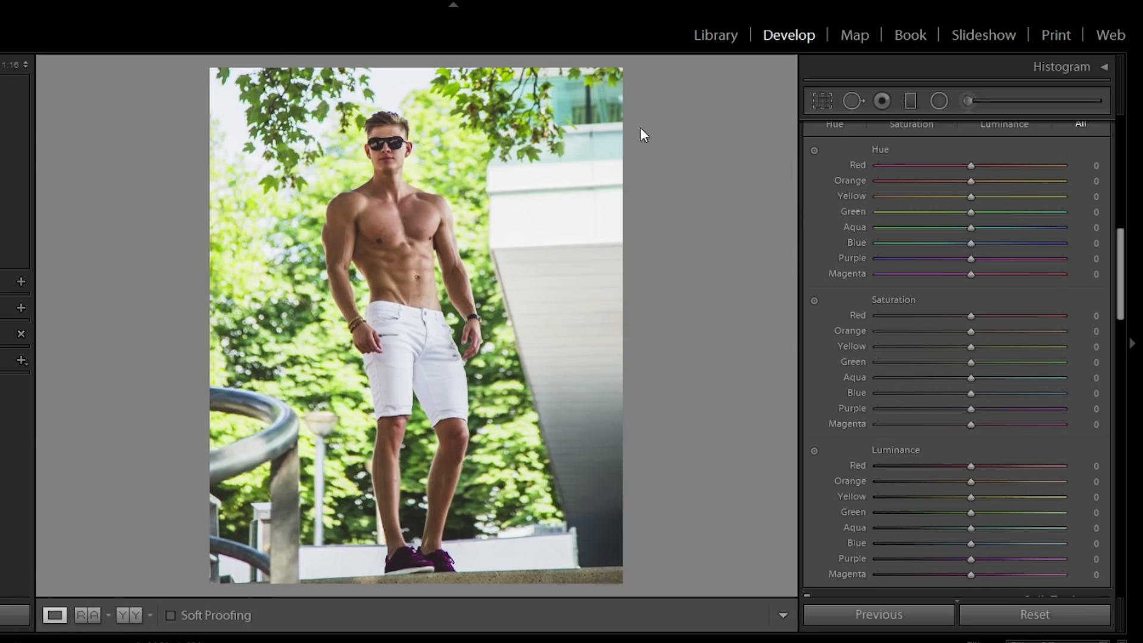
mouse_move(969, 243)
left_mouse_down()
mouse_move(969, 254)
mouse_move(845, 257)
mouse_move(953, 247)
left_mouse_up()
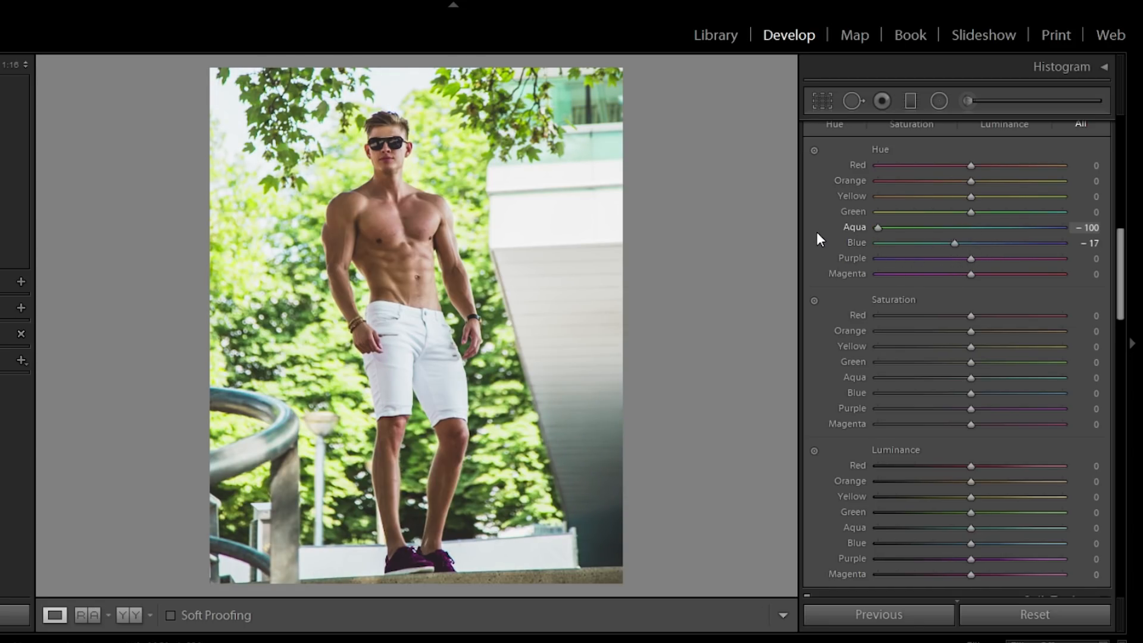
left_click_drag(877, 228, 1092, 238)
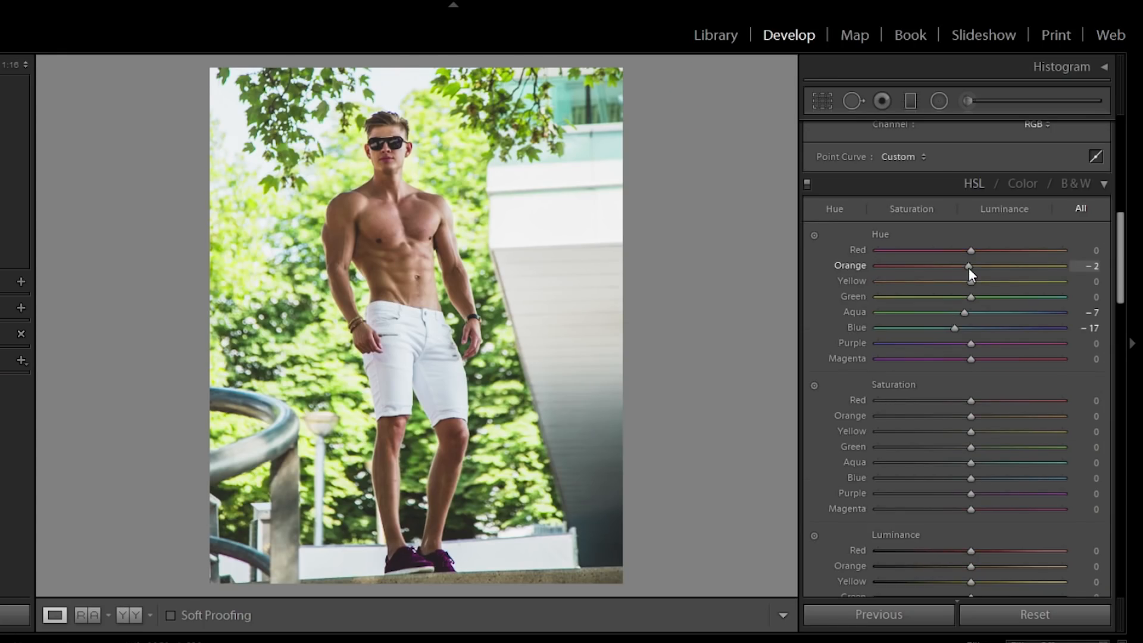
mouse_move(969, 267)
left_mouse_down()
mouse_move(982, 266)
mouse_move(966, 270)
left_mouse_up()
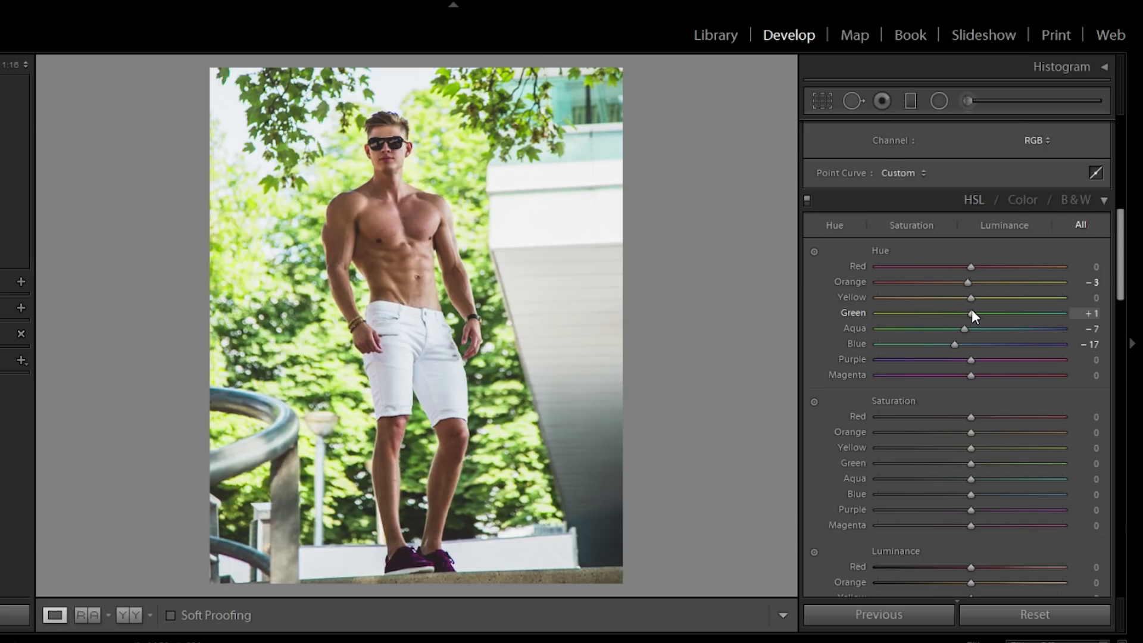
- Try the Green hue at -100, and set the Green hue to +36 and the Yellow hue to +11
left_click_drag(972, 311, 837, 317)
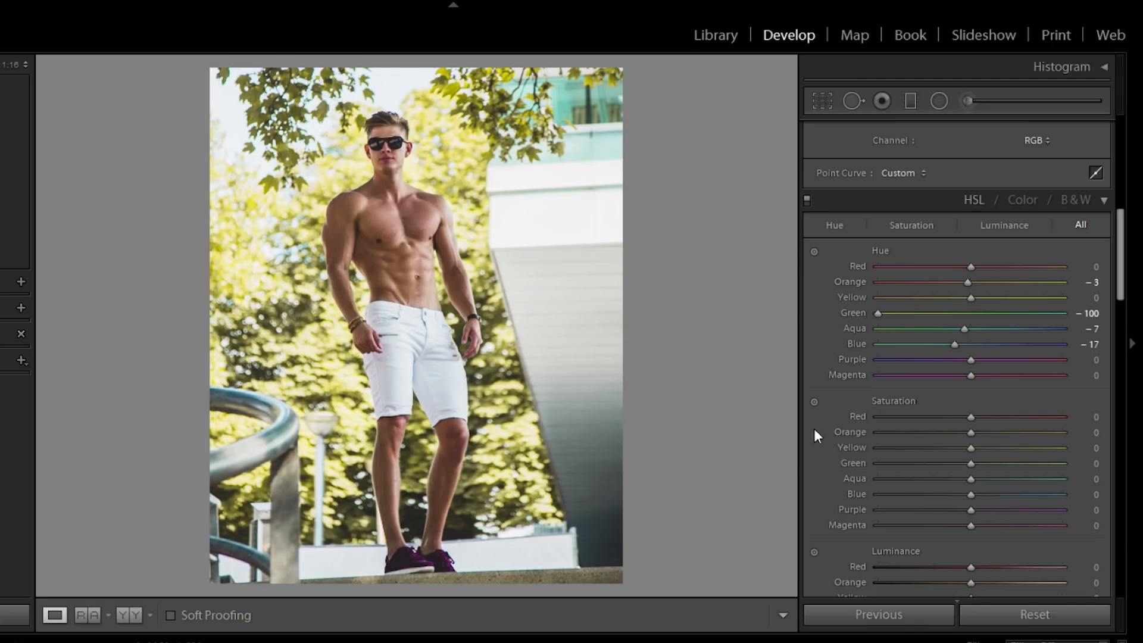
left_click_drag(884, 317, 768, 312)
left_click_drag(1121, 260, 1120, 284)
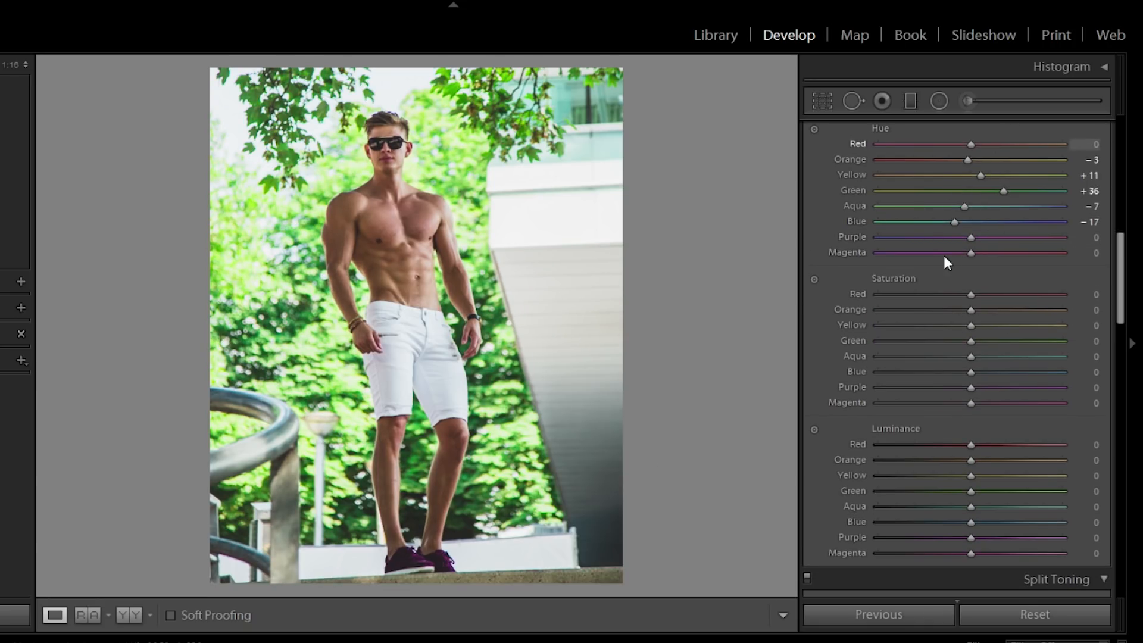
- Mute the purple shoes by setting HSL Saturation to -50 for Purple and -35 for Magenta
scroll(931, 441, "up", 1)
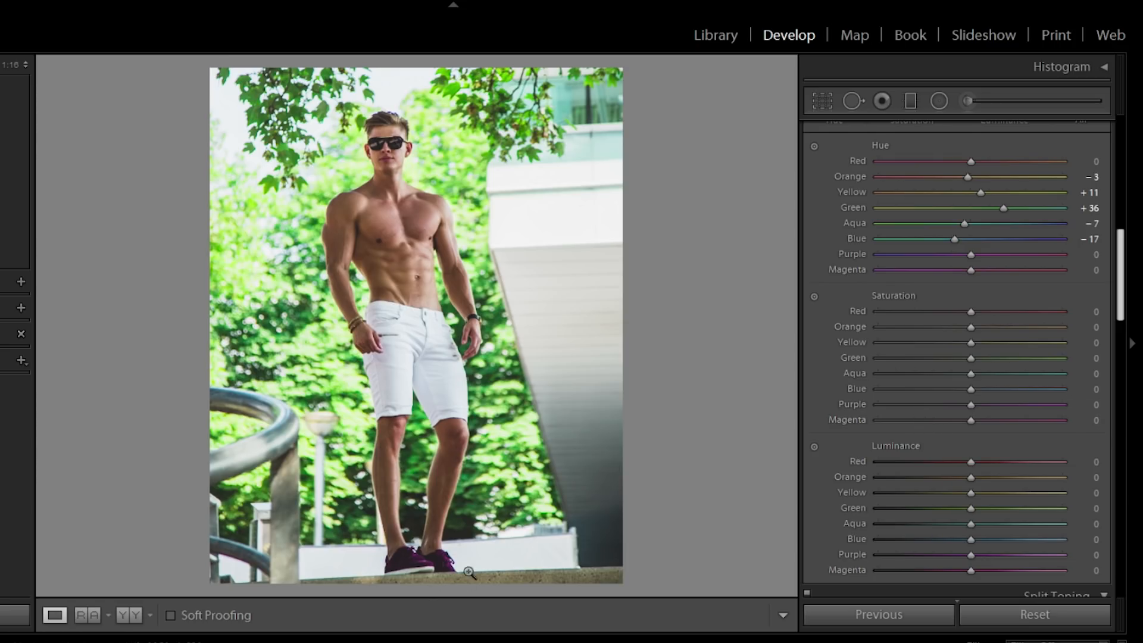
left_click(920, 420)
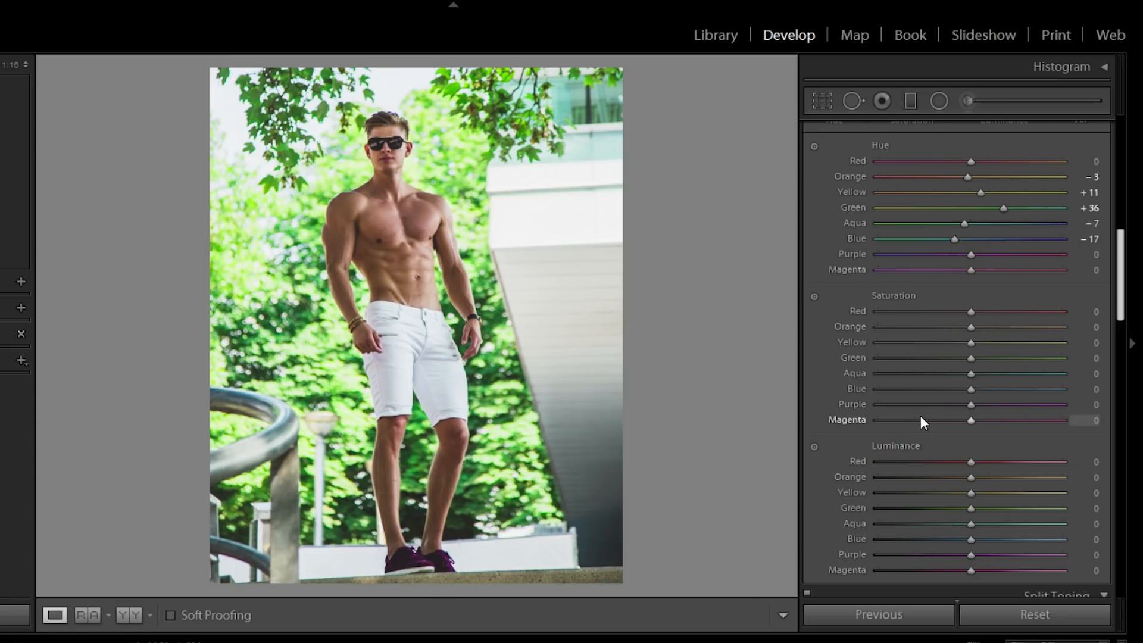
left_click(914, 405)
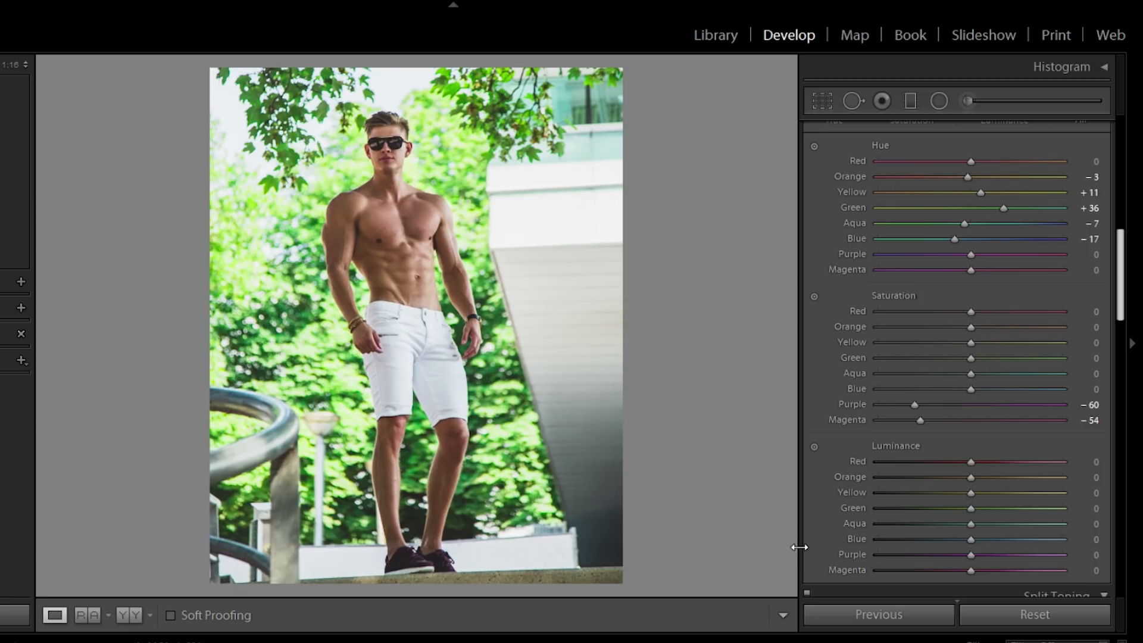
left_click_drag(920, 420, 938, 421)
left_click_drag(914, 405, 924, 404)
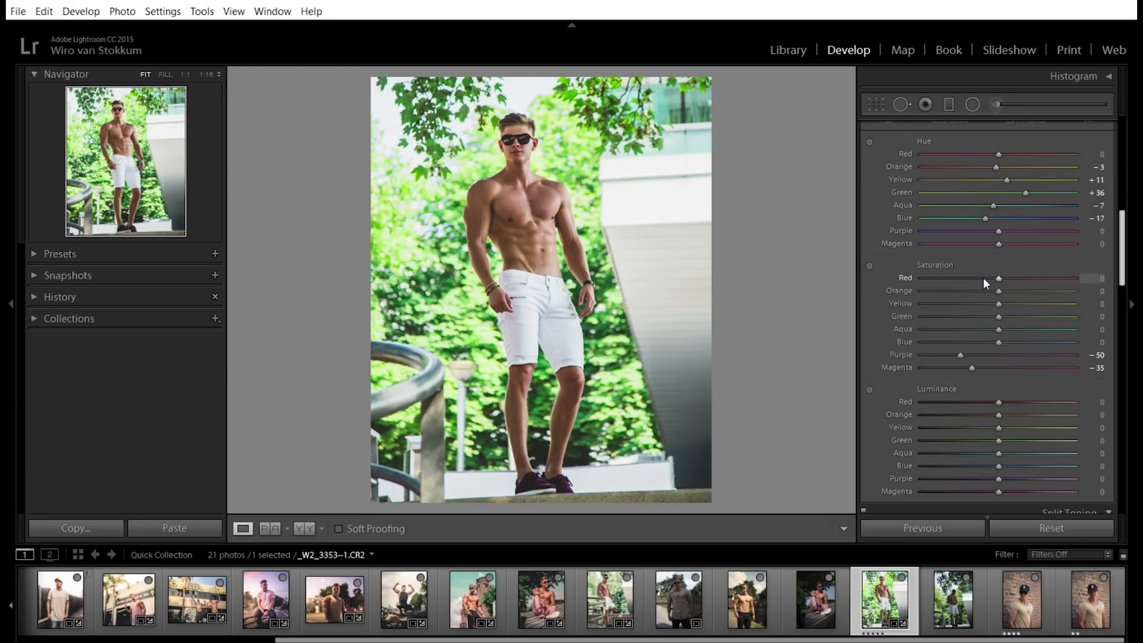
- Lower the HSL Saturation of Red to -20, Orange to -13, Yellow to -20 and Green to -37
left_click(984, 277)
left_click(992, 292)
left_click_drag(992, 292, 973, 324)
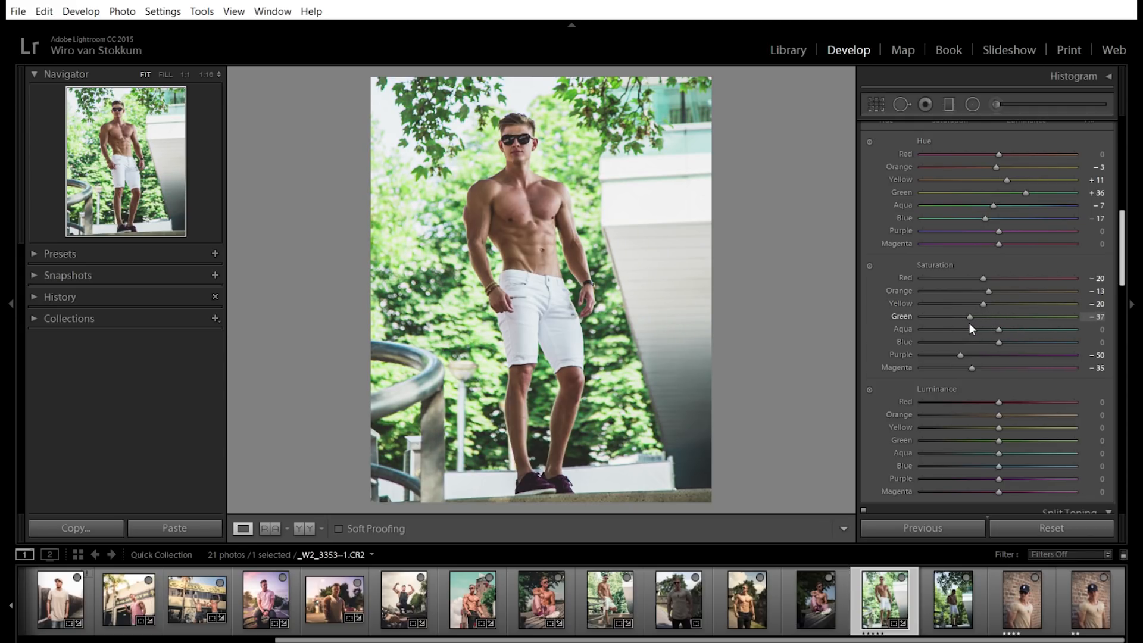
- Set the HSL Saturation of Aqua to +7 and Blue to -20, testing Blue at its extremes
mouse_move(996, 329)
left_mouse_down()
mouse_move(969, 334)
mouse_move(997, 340)
left_mouse_up()
left_click_drag(996, 342, 984, 344)
left_click(947, 344)
left_click_drag(849, 346, 1131, 357)
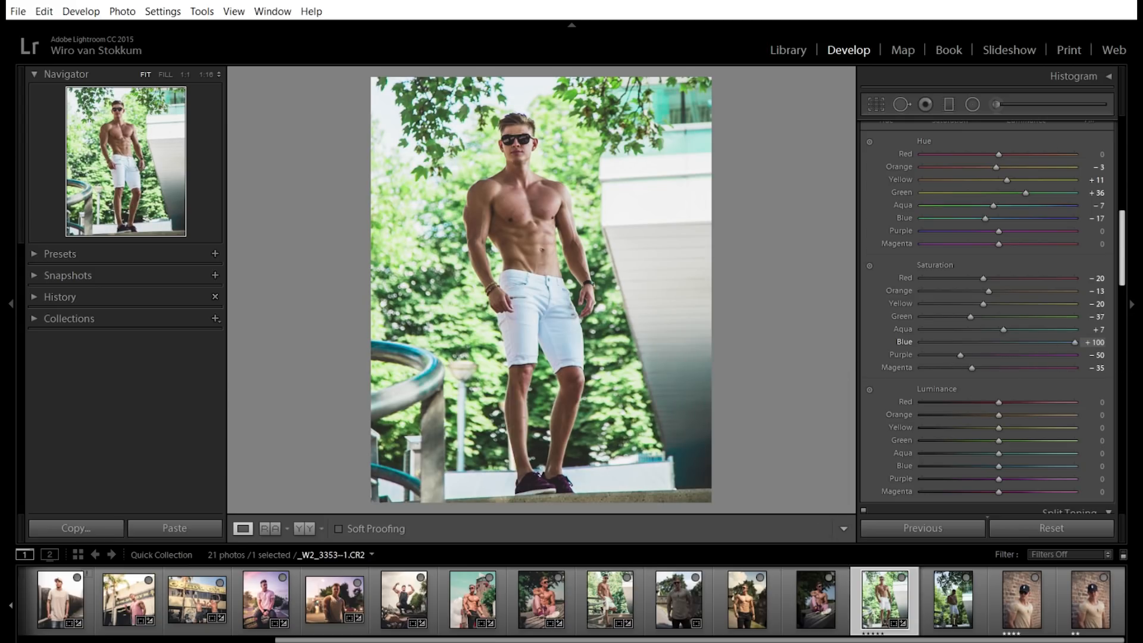
left_click_drag(1123, 244, 1122, 249)
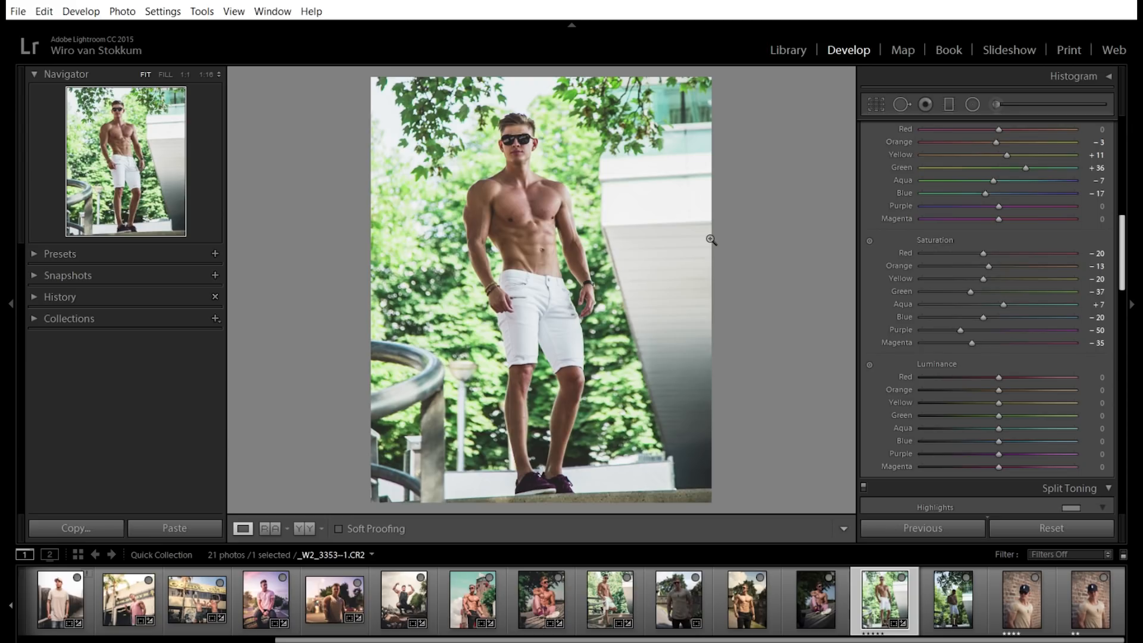
- Switch repeatedly between the unedited and the edited photo to compare them
key("backslash")
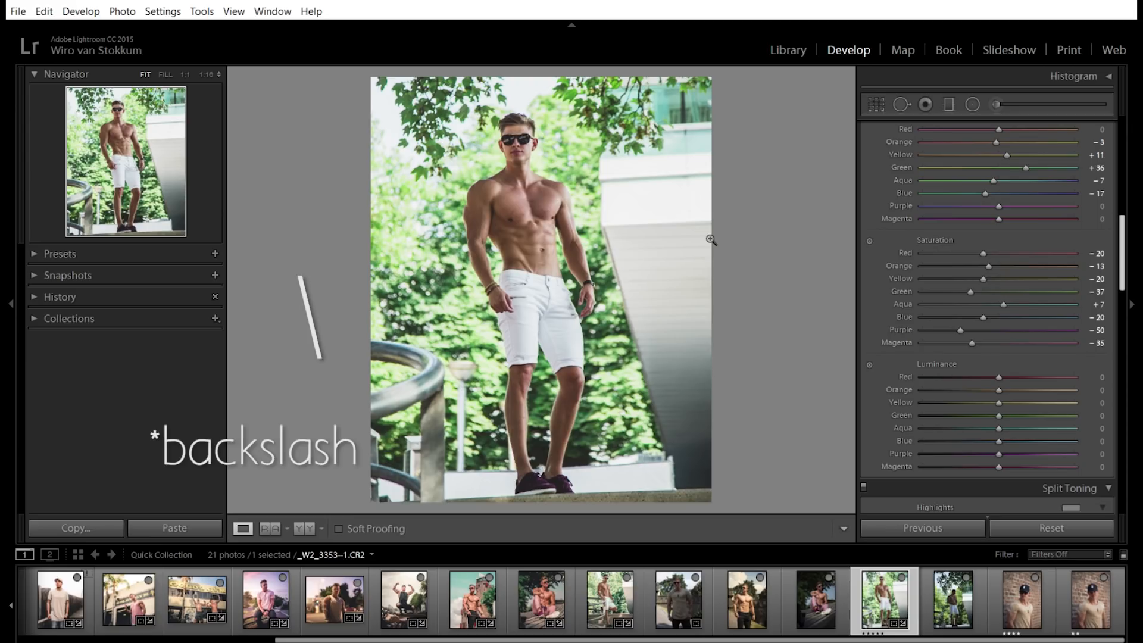
key("backslash")
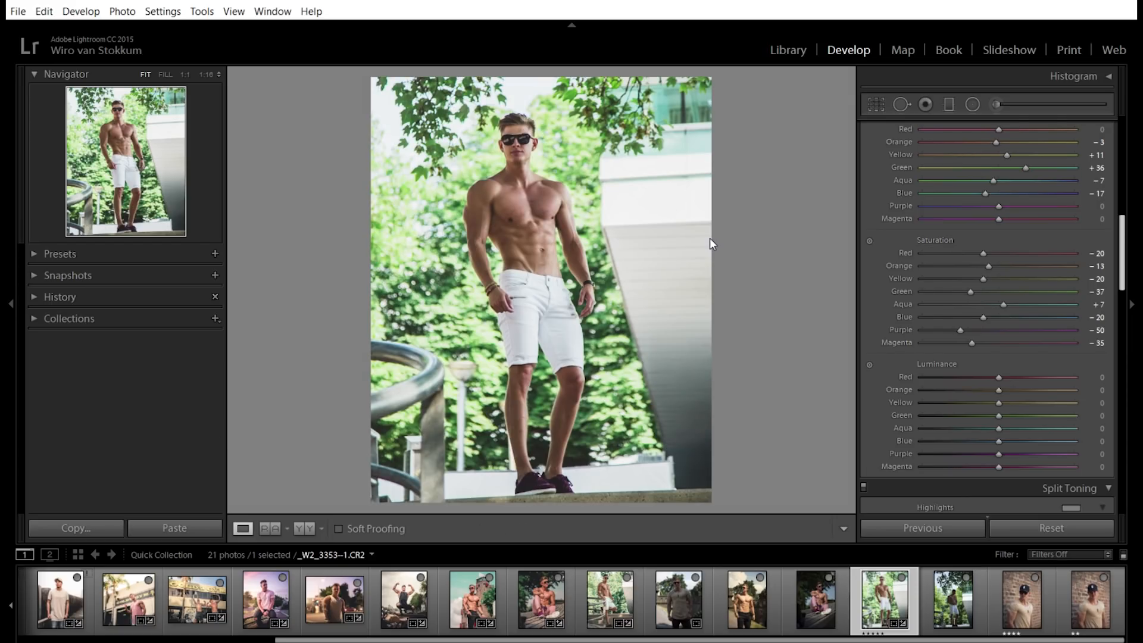
key("backslash")
key("backslash")
key("backslash")
key("backslash")
- Compare before and after side by side with the lights out, and return to the single-photo view
left_click(312, 528)
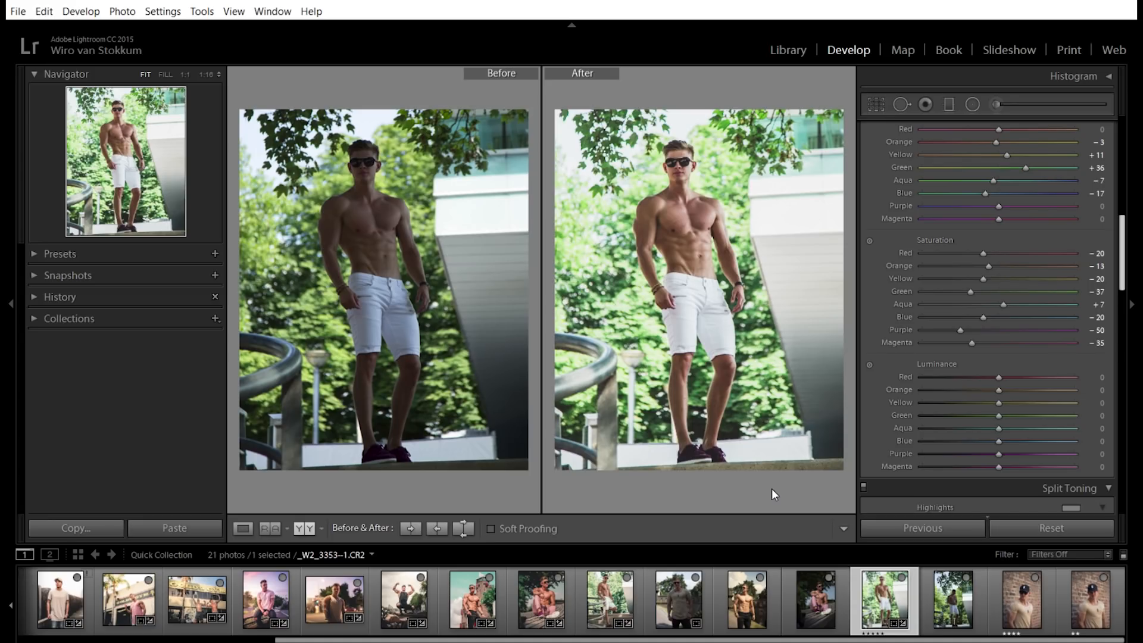
key("l")
key("l")
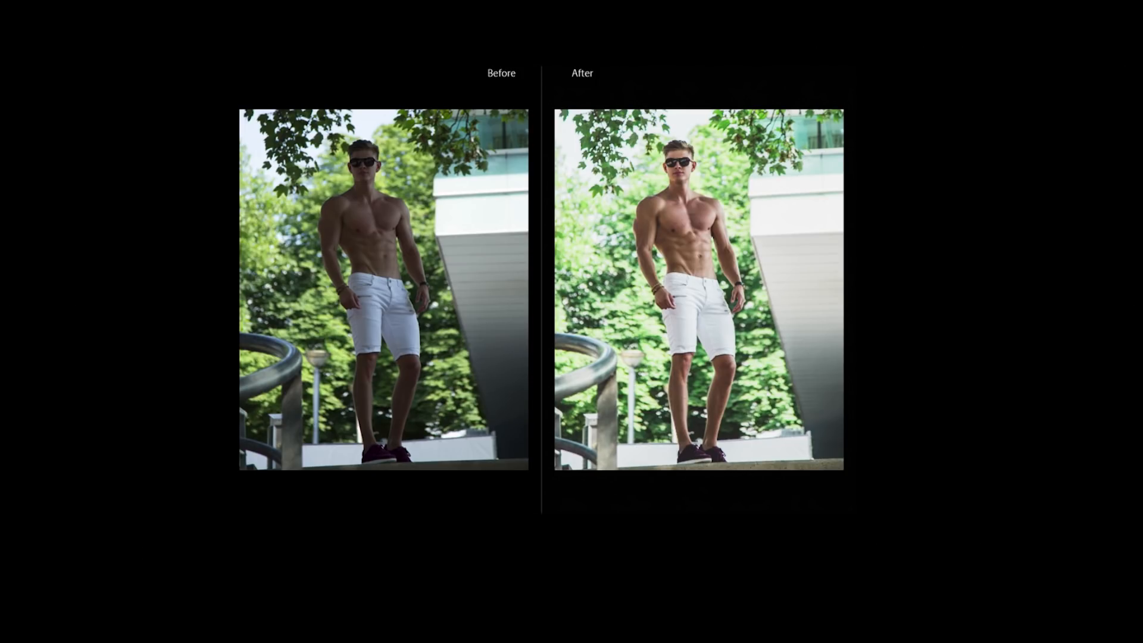
key("l")
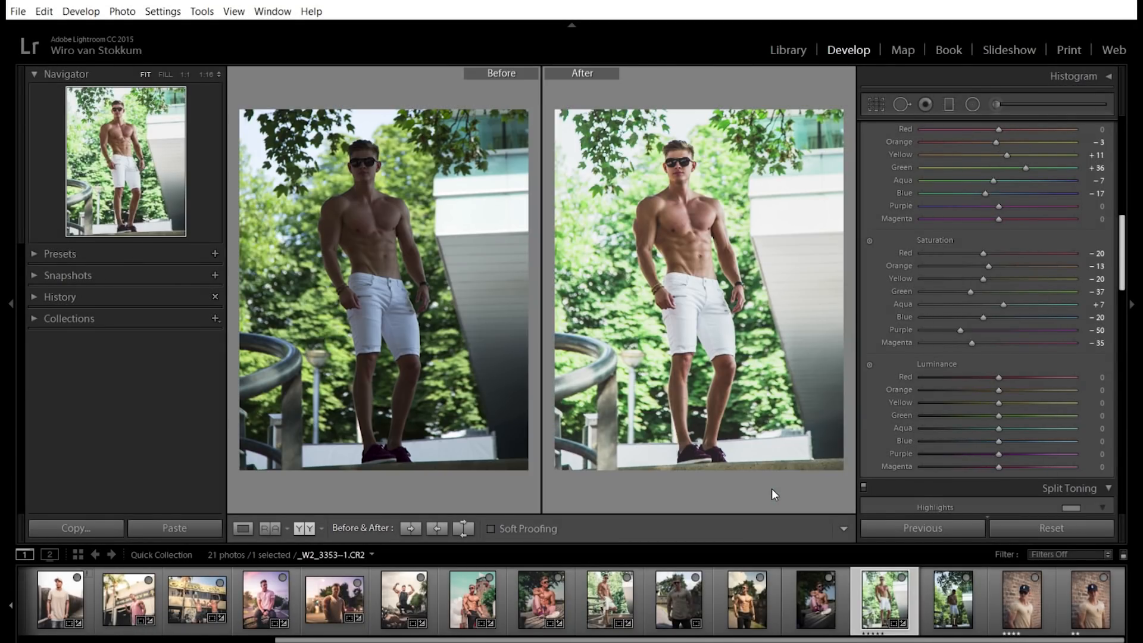
left_click(244, 529)
- Tint the Split Toning highlights with Hue 31 and Saturation 13
scroll(1000, 308, "down", 4)
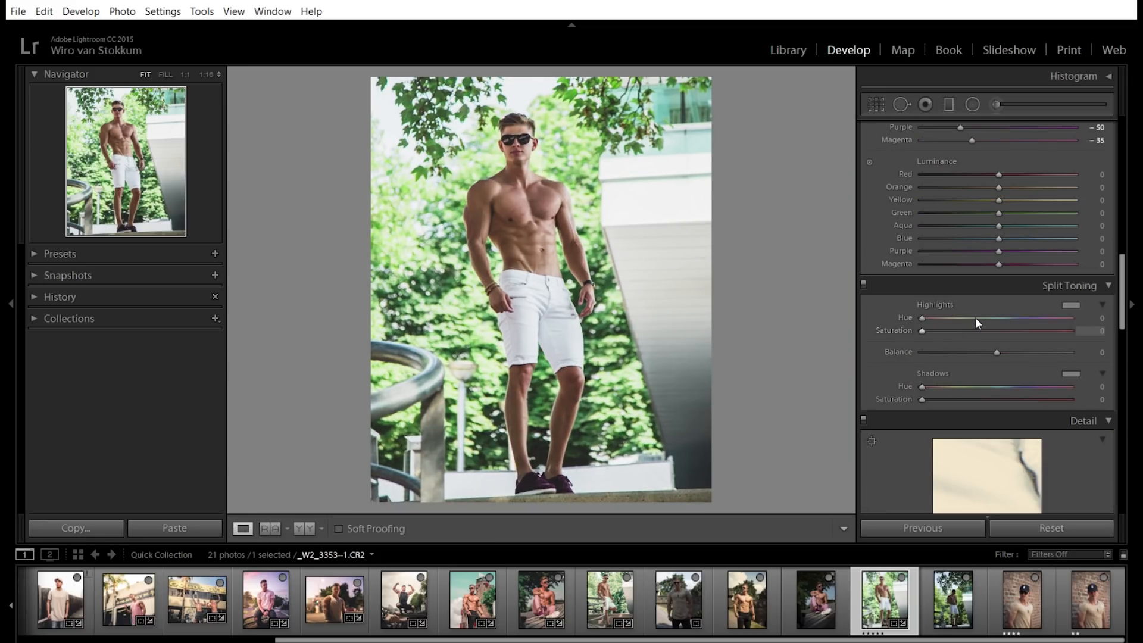
left_click(1071, 305)
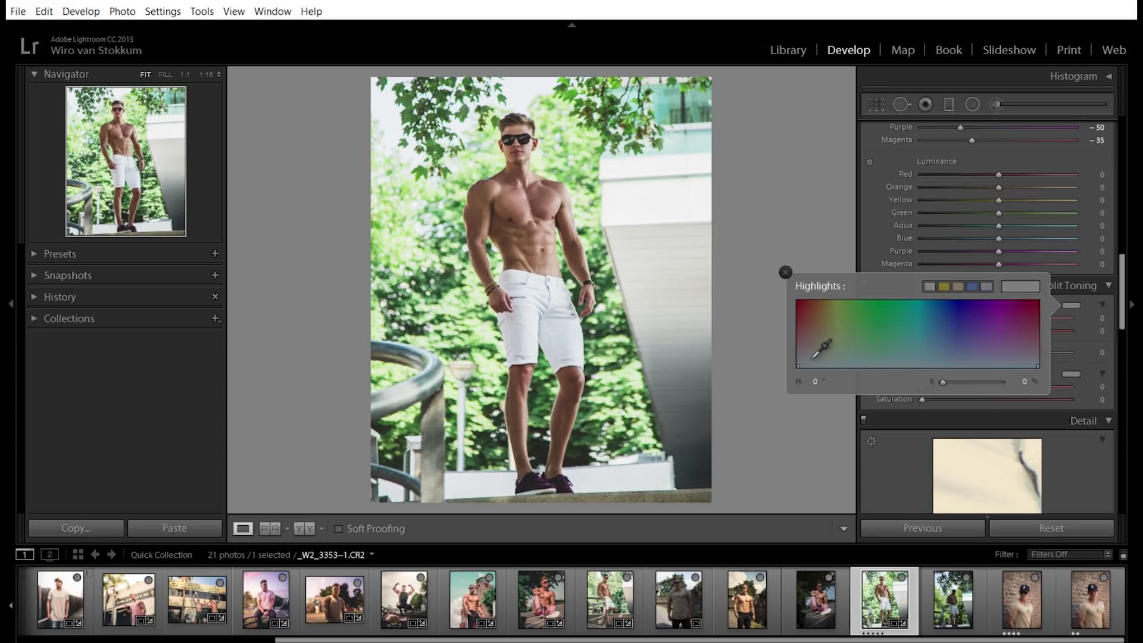
mouse_move(803, 364)
left_mouse_down()
mouse_move(835, 353)
mouse_move(818, 355)
left_mouse_up()
left_click_drag(953, 381, 950, 382)
left_click(1088, 301)
- Tint the Split Toning shadows with Hue 231 and Saturation 6
left_click(1066, 374)
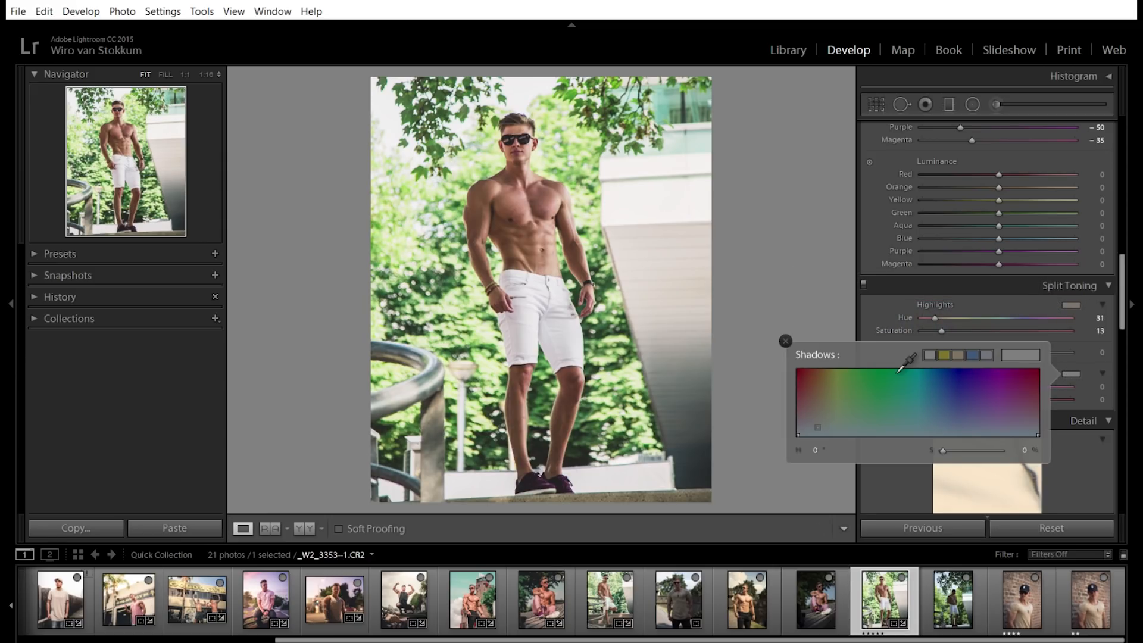
left_click_drag(912, 420, 956, 412)
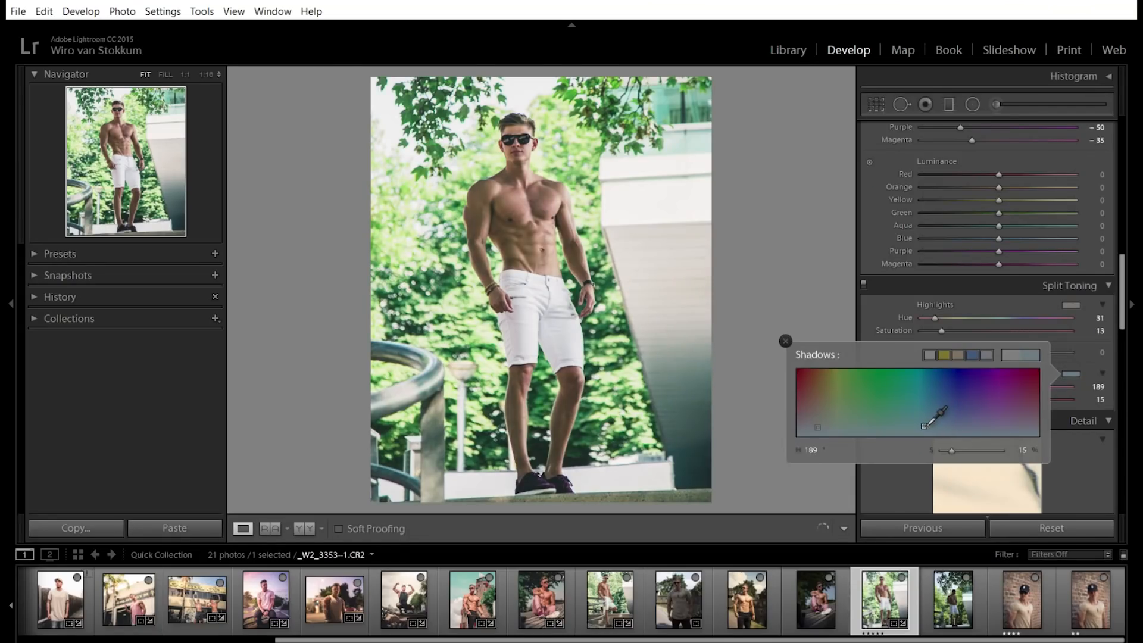
left_click_drag(924, 426, 948, 427)
left_click(785, 340)
scroll(883, 304, "up", 10)
scroll(870, 327, "down", 8)
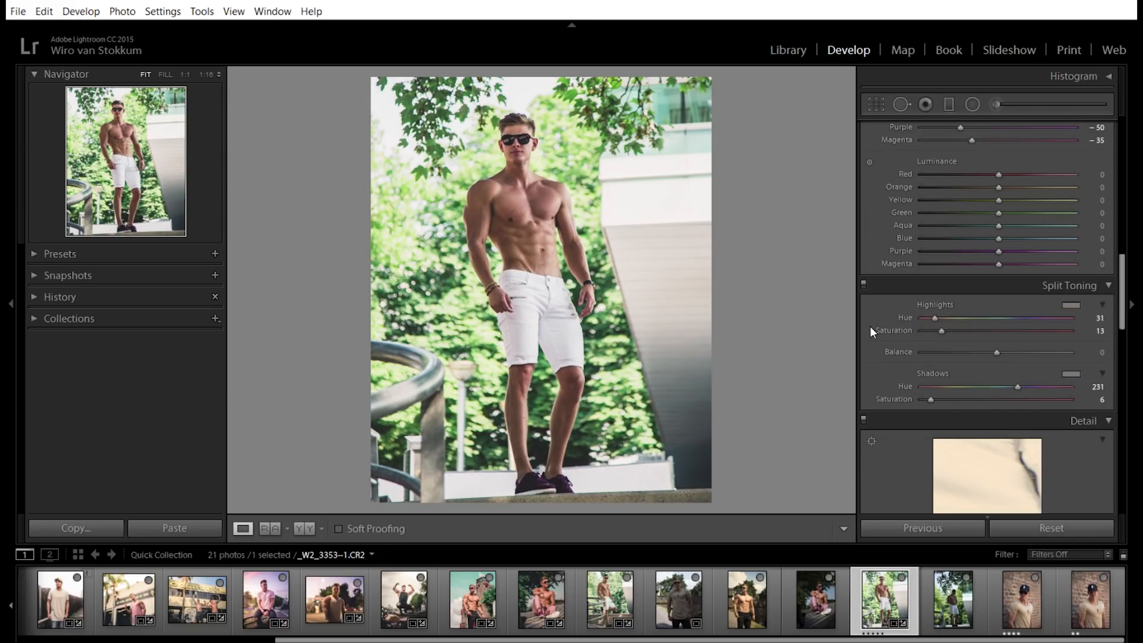
- Turn Split Toning off and on to compare its effect, leaving it on
scroll(867, 351, "up", 4)
scroll(868, 385, "down", 2)
left_click(864, 285)
left_click(864, 285)
left_click(864, 285)
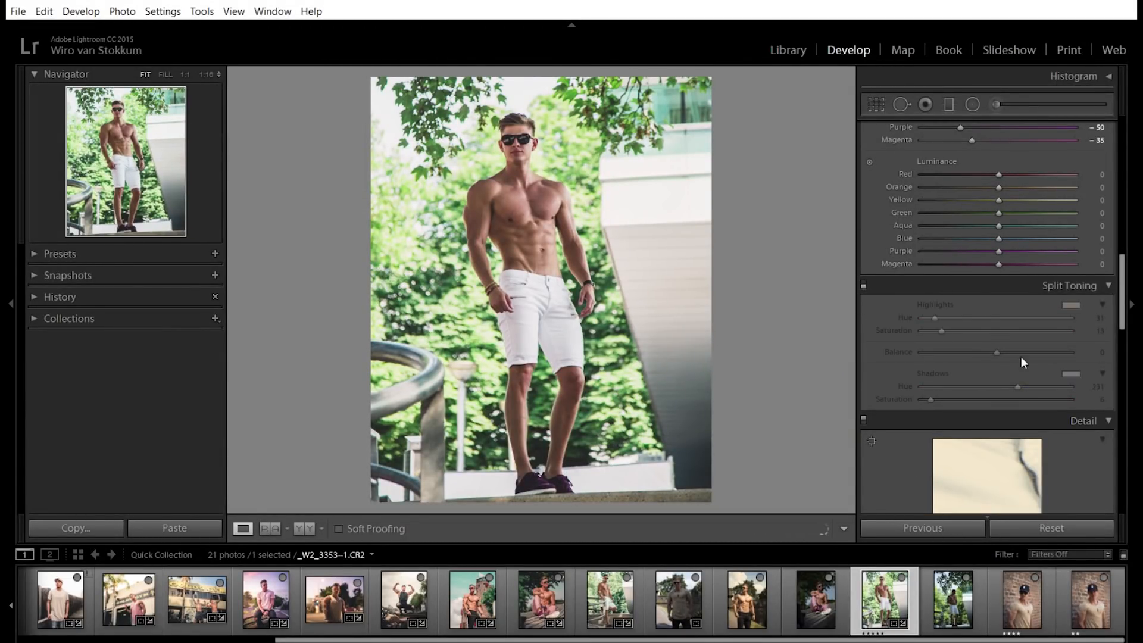
left_click(864, 286)
- Raise the Sharpening Masking past 75 while previewing the edge mask, so only the strong edges are sharpened
left_click_drag(1123, 285, 1123, 332)
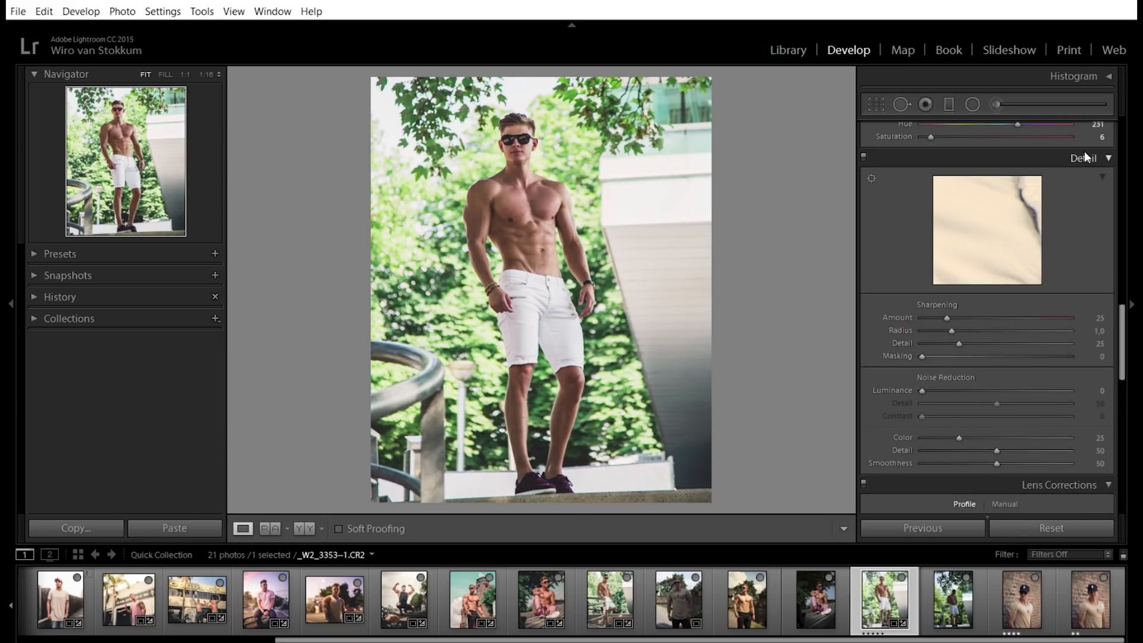
scroll(1124, 333, "up", 1)
scroll(1124, 334, "down", 1)
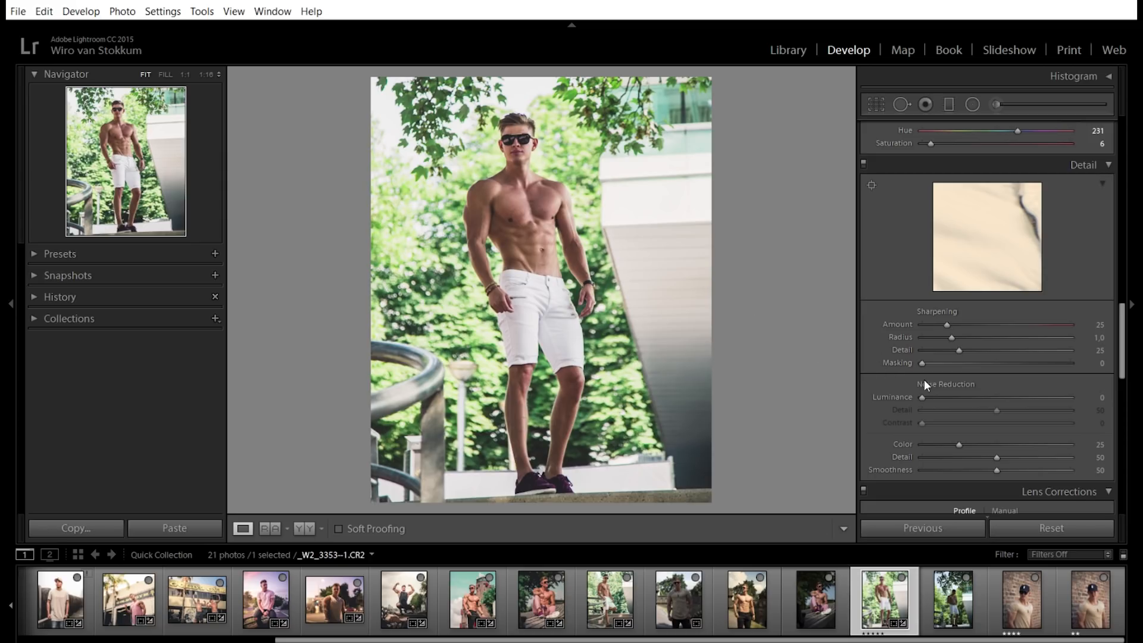
key("alt")
left_click_drag(922, 363, 1055, 366)
double_click(901, 364)
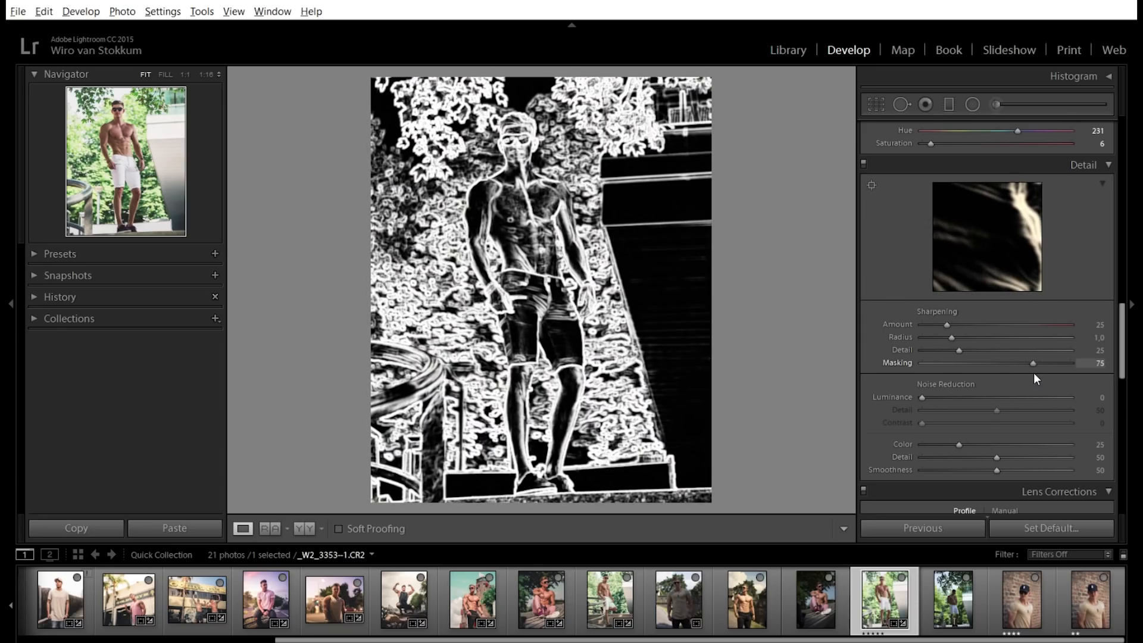
left_click_drag(1034, 372, 1047, 369)
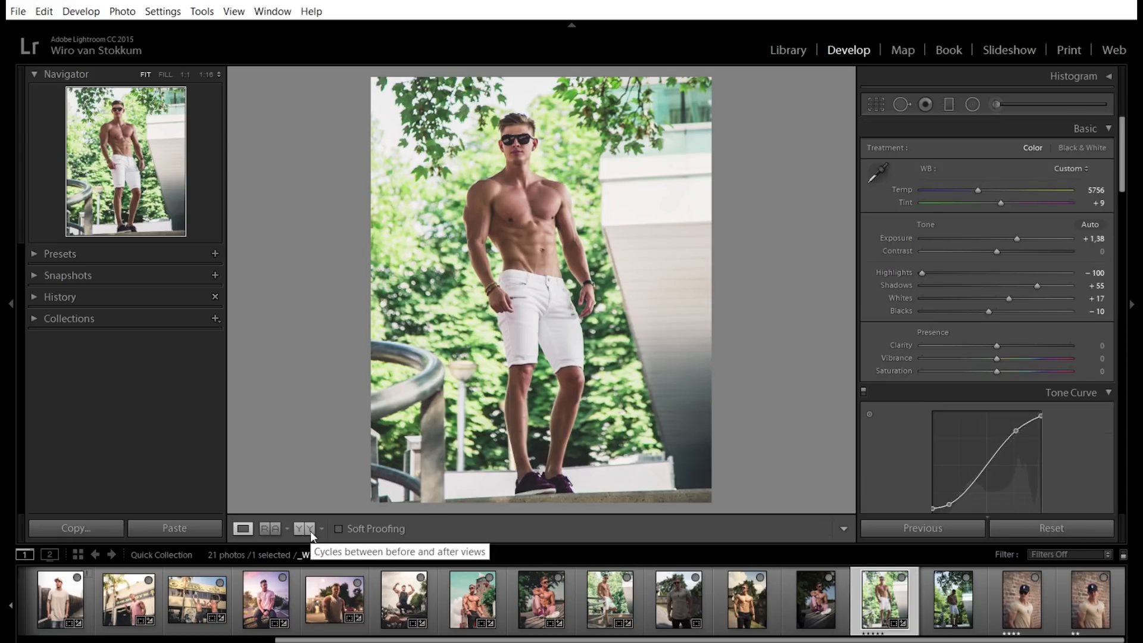
- Show the finished edit in the before-and-after comparison view
left_click(309, 531)
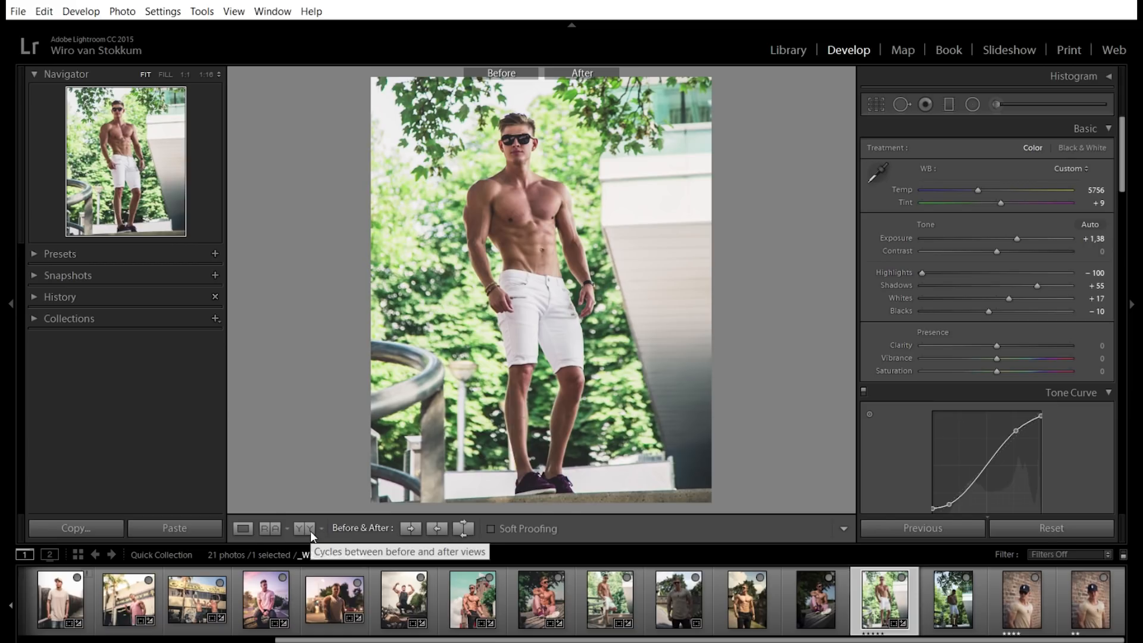